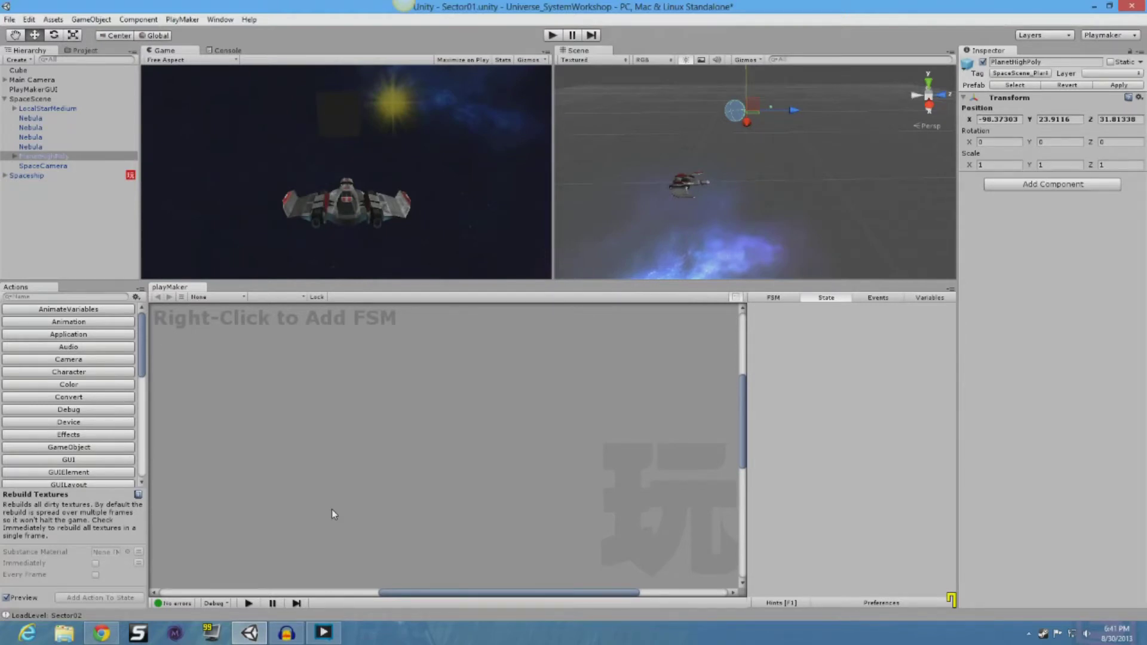
scroll(735, 161, up, 5)
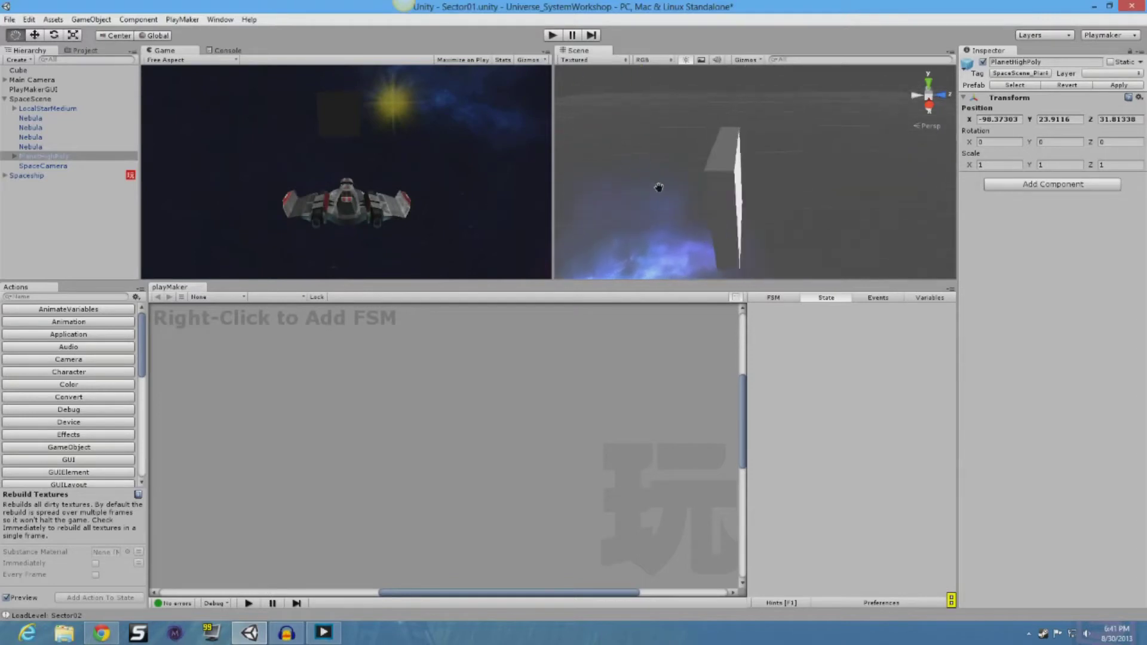
Step: Inspect the jump-gate cube from around it, fly back to the ship and select the Spaceship to load its FSM
click(763, 143)
alt+drag(660, 180, 721, 205)
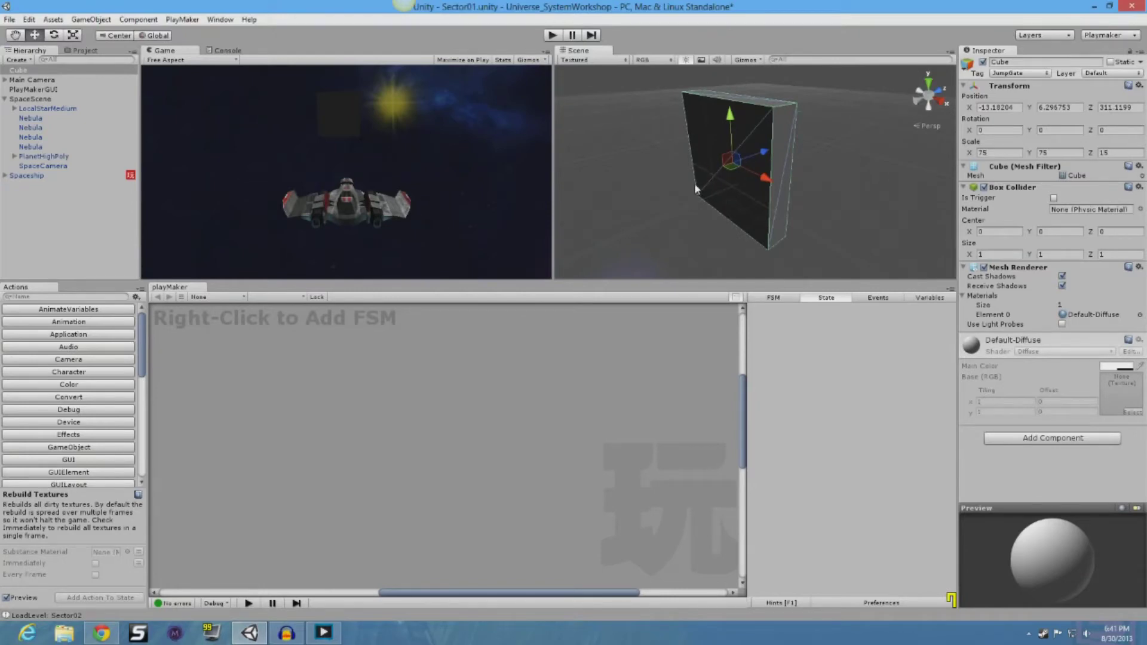
mouse_move(664, 198)
middle_down()
mouse_move(750, 177)
mouse_move(850, 199)
middle_up()
right_drag(850, 198, 703, 233)
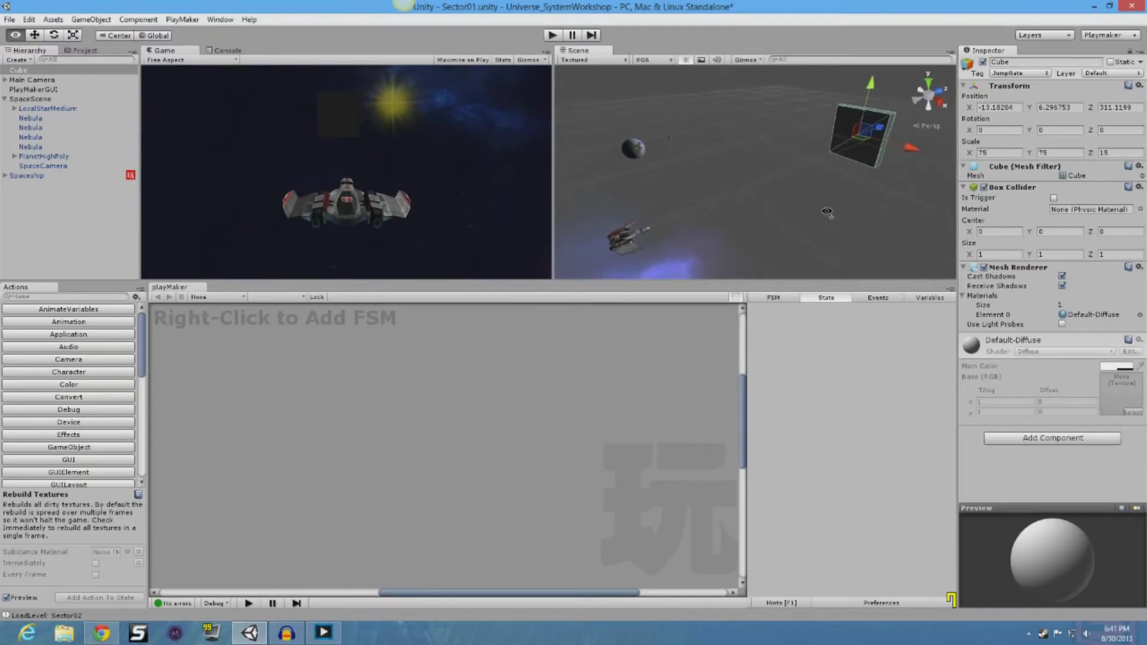
middle_drag(703, 233, 764, 203)
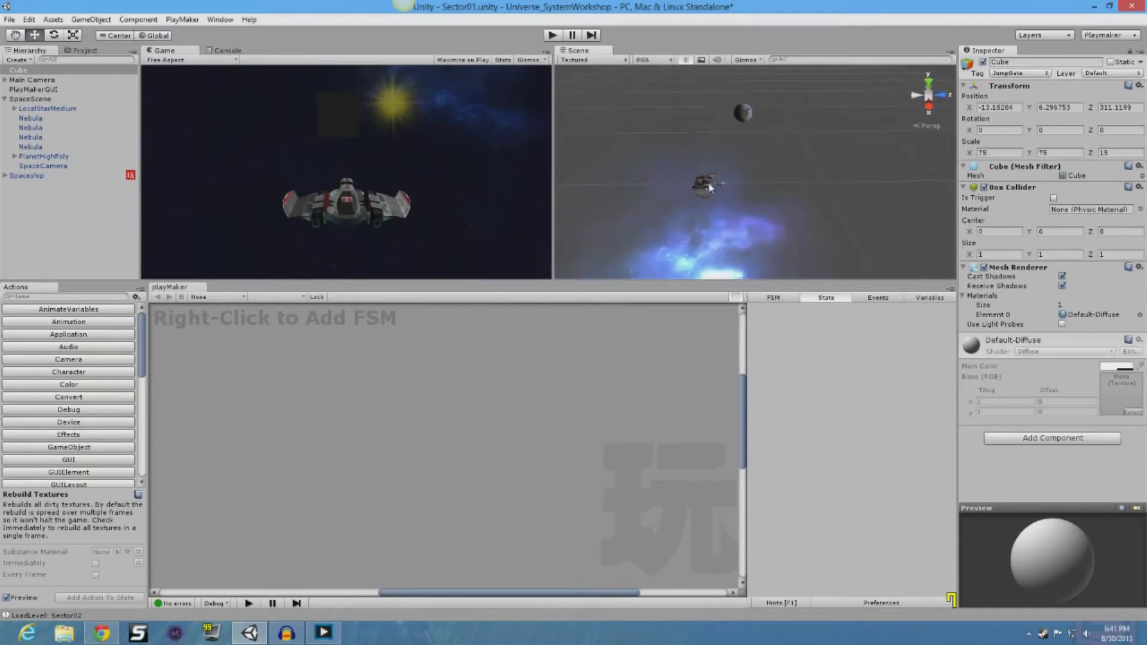
click(705, 186)
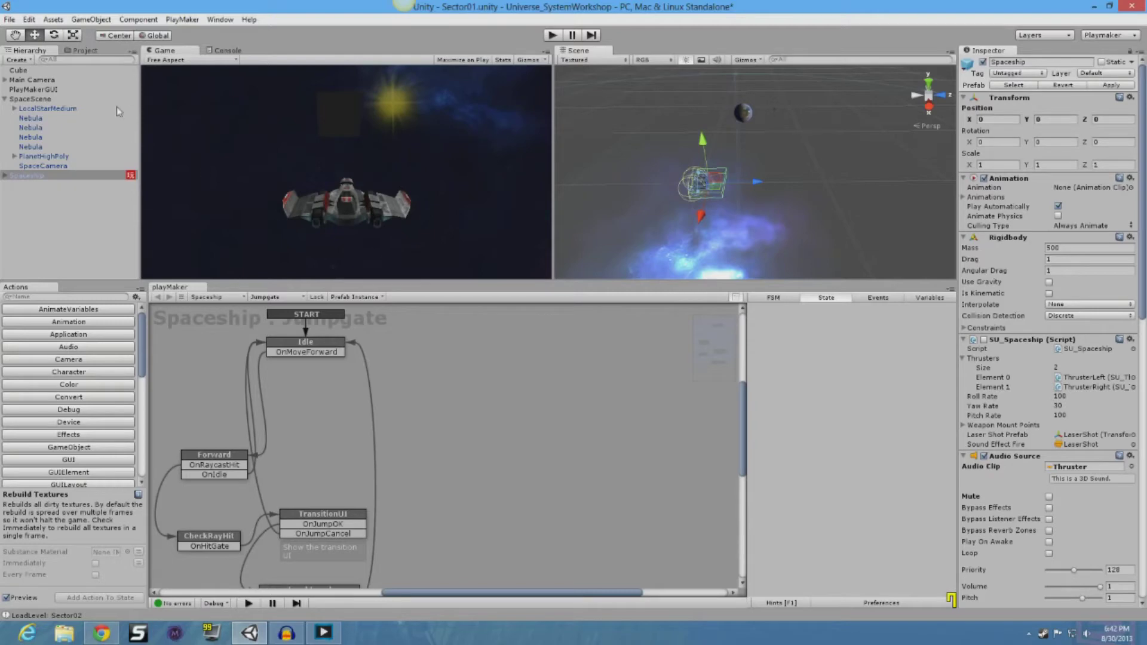
Step: Switch to the Sector03 scene from the Scenes folder, saving the Sector01 changes when prompted
click(81, 50)
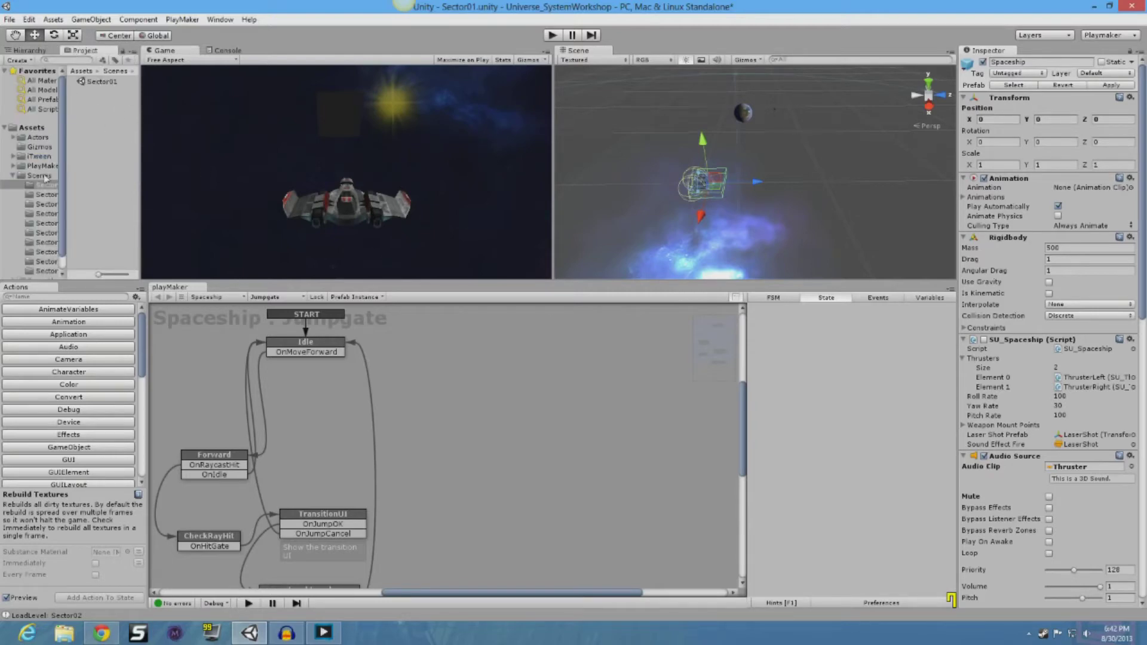
click(44, 204)
double_click(99, 82)
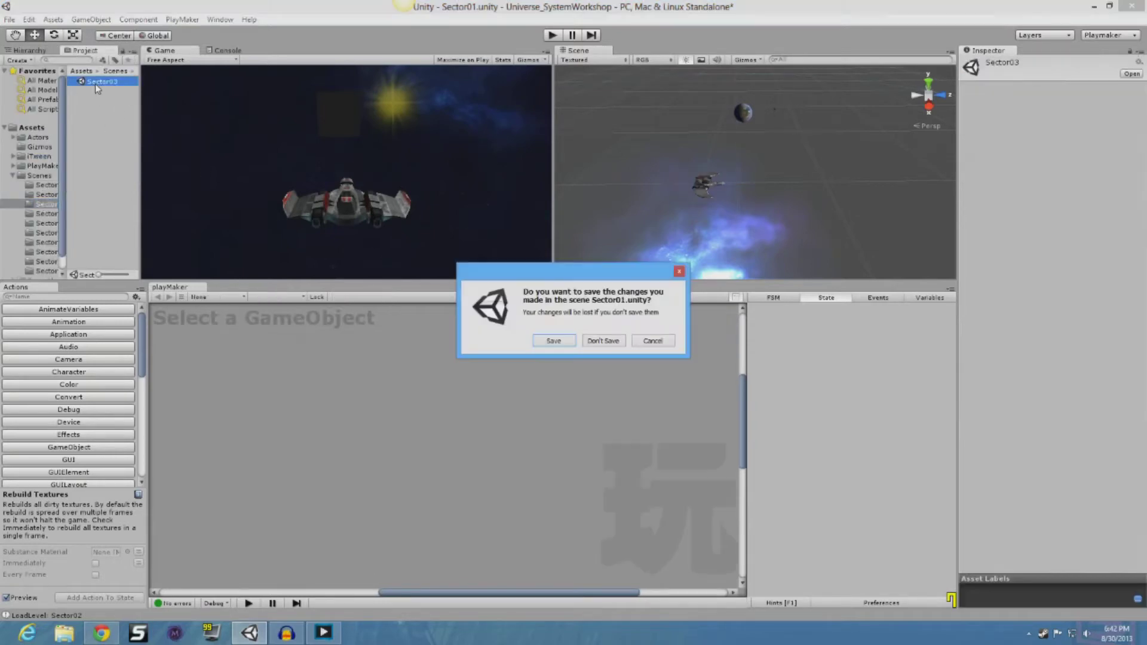
click(603, 340)
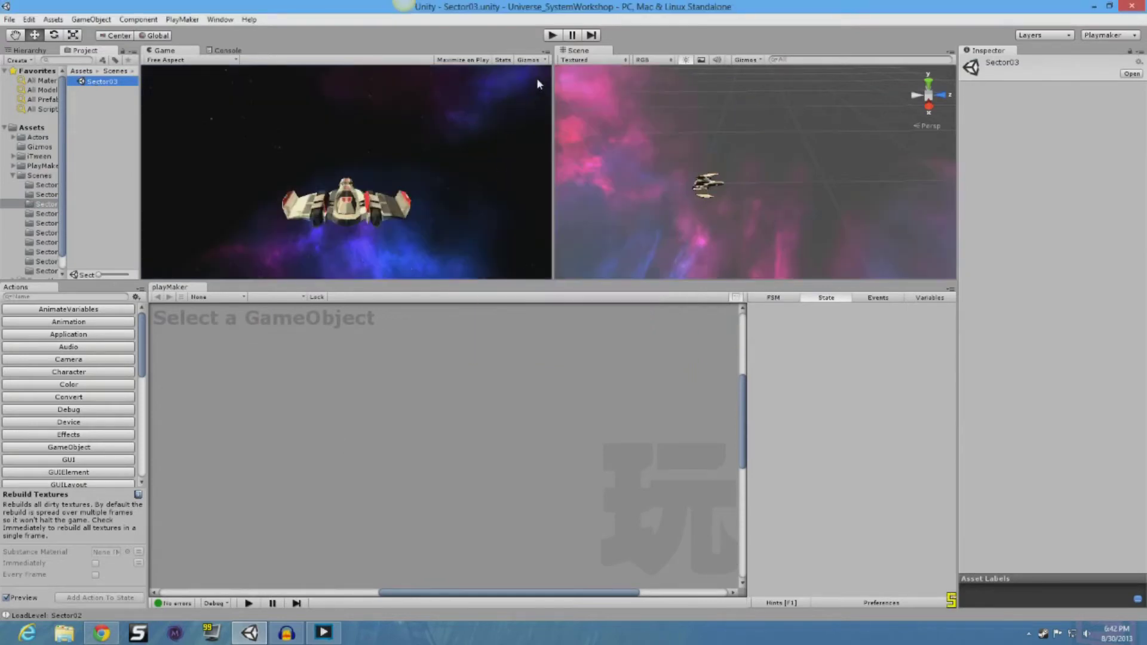
Step: Play-test Sector03 with taller game and scene views, stop playing and reopen Sector01
drag(489, 283, 490, 395)
click(551, 34)
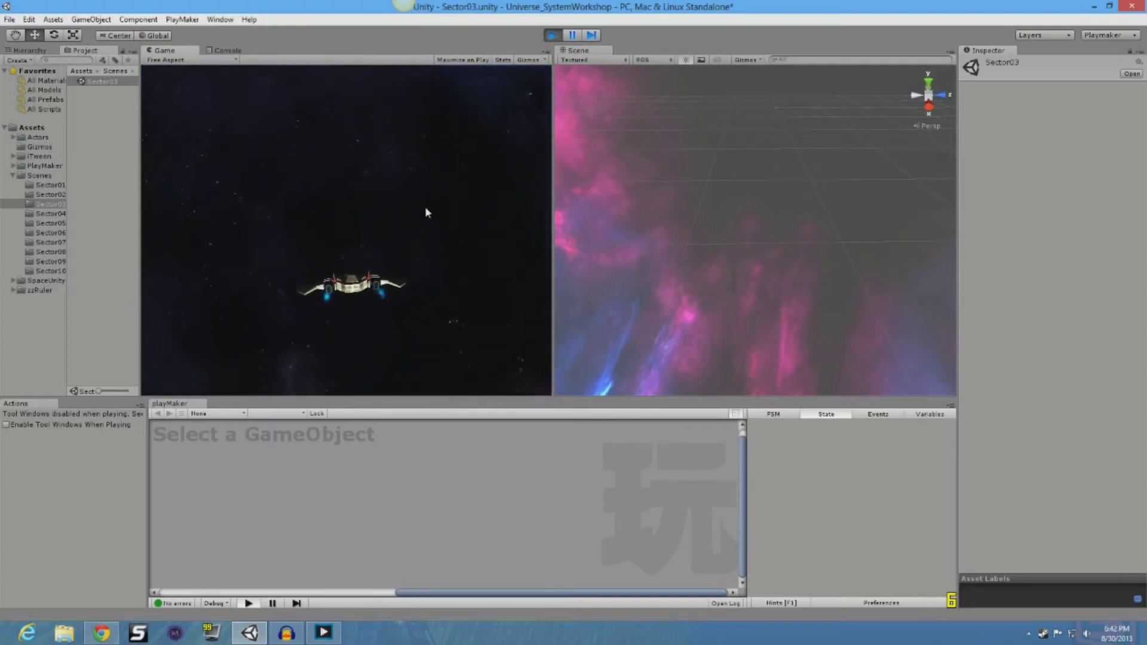
click(552, 35)
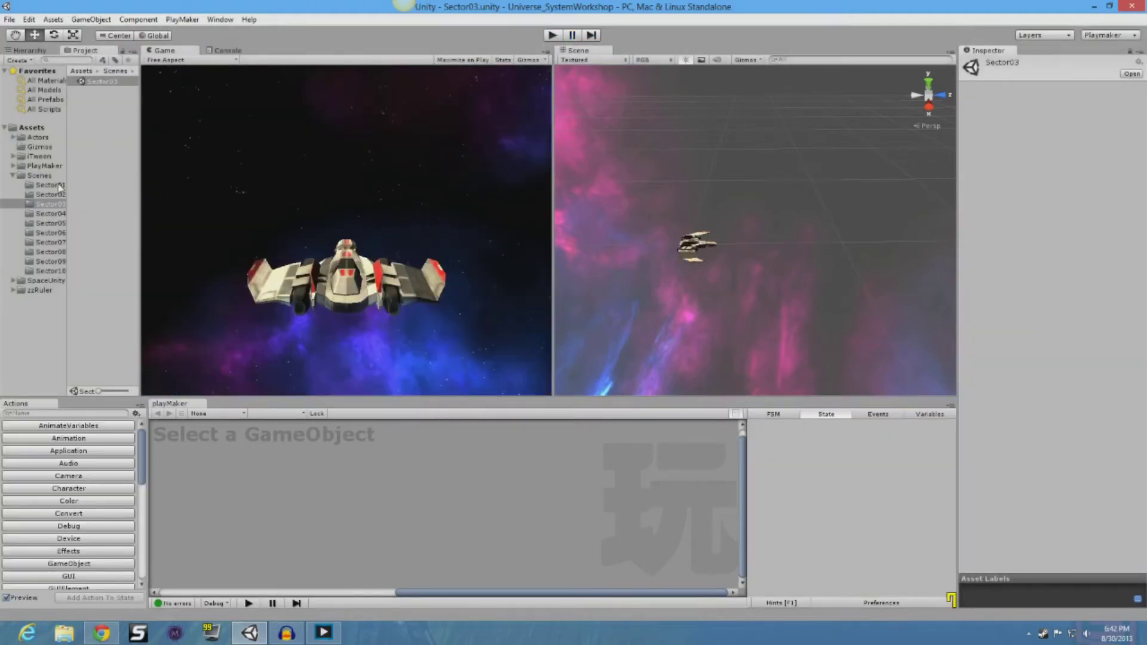
double_click(100, 81)
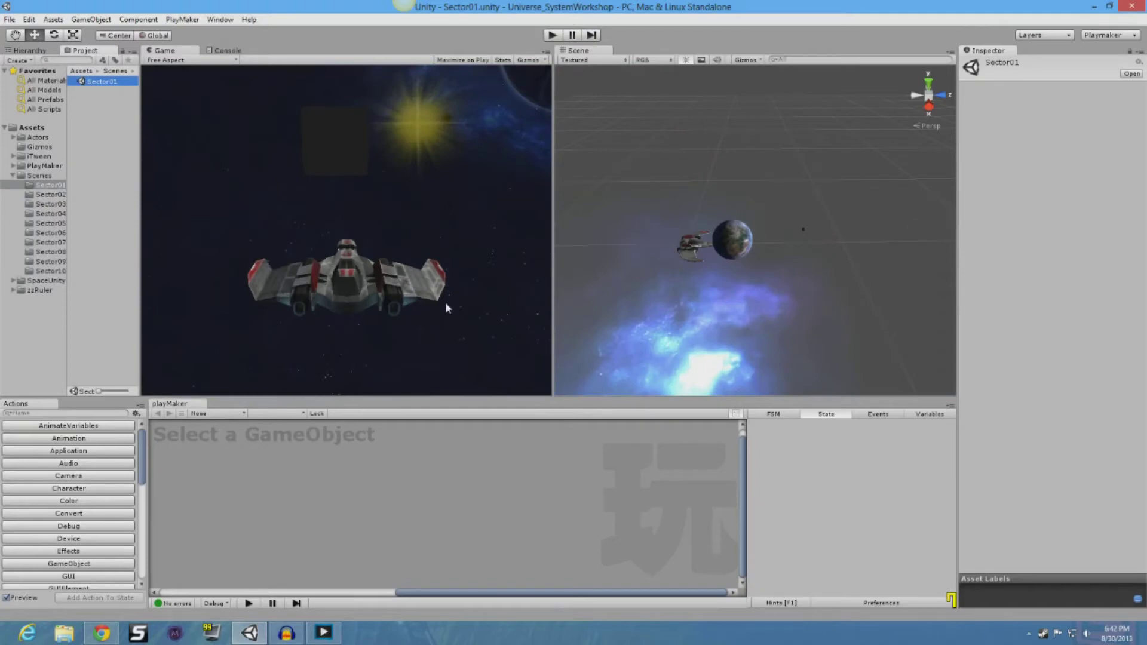
Step: Load the Spaceship's Jumpgate FSM in an enlarged graph area and review the Idle state's mouse-button action
click(686, 246)
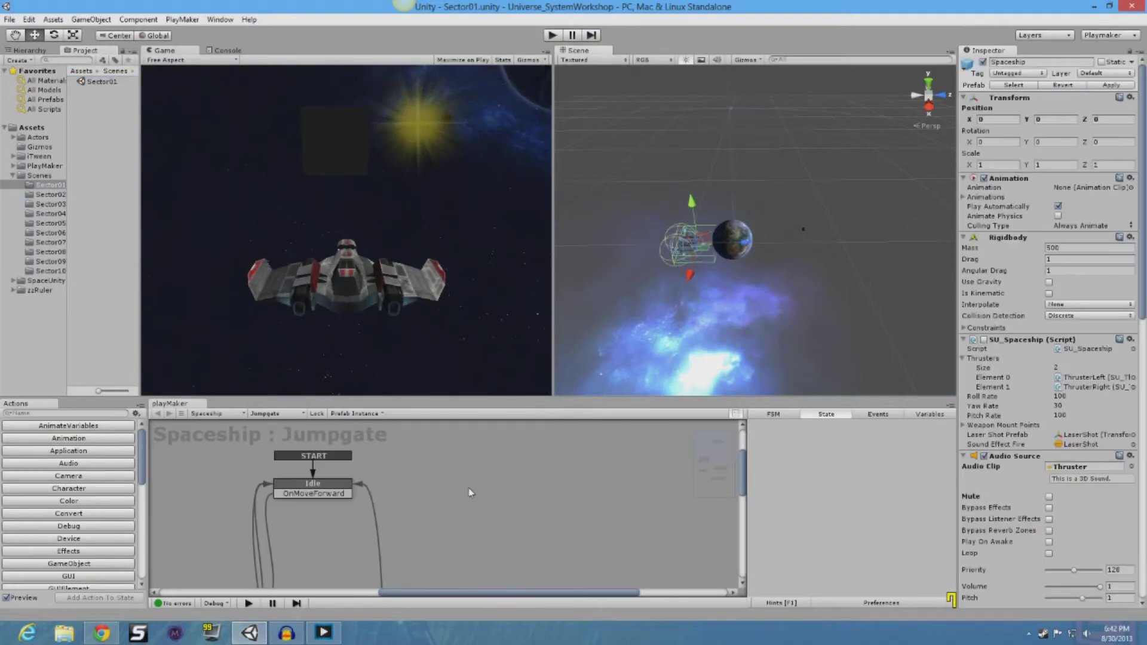
mouse_move(450, 399)
mouse_down()
mouse_move(457, 199)
mouse_move(458, 235)
mouse_up()
middle_drag(434, 370, 491, 387)
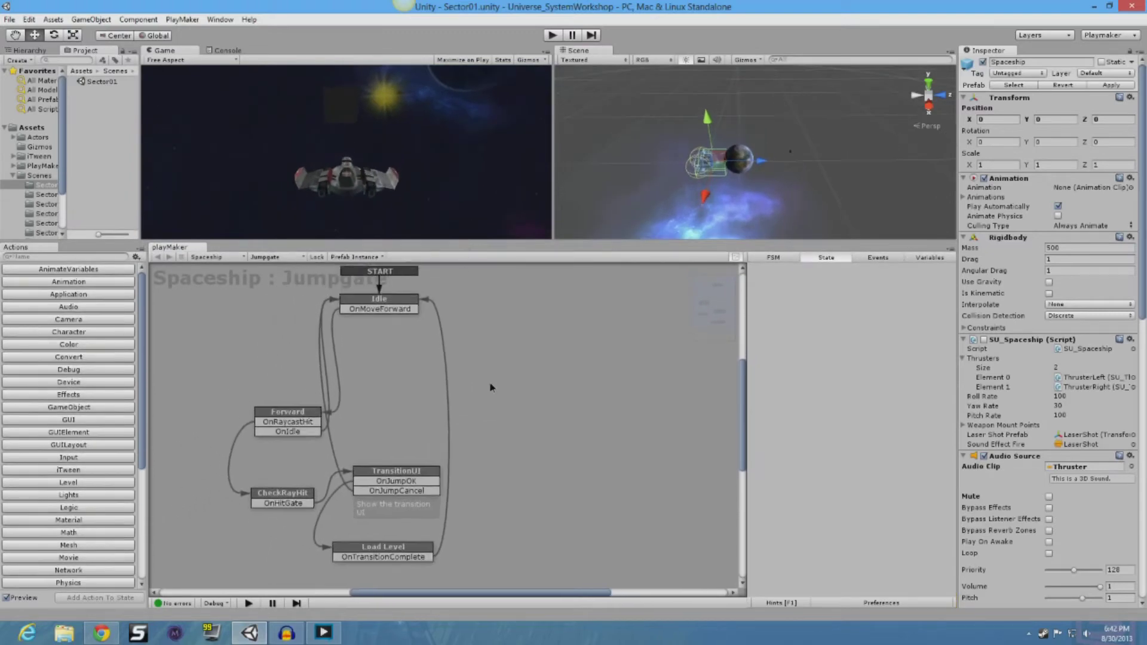
click(394, 318)
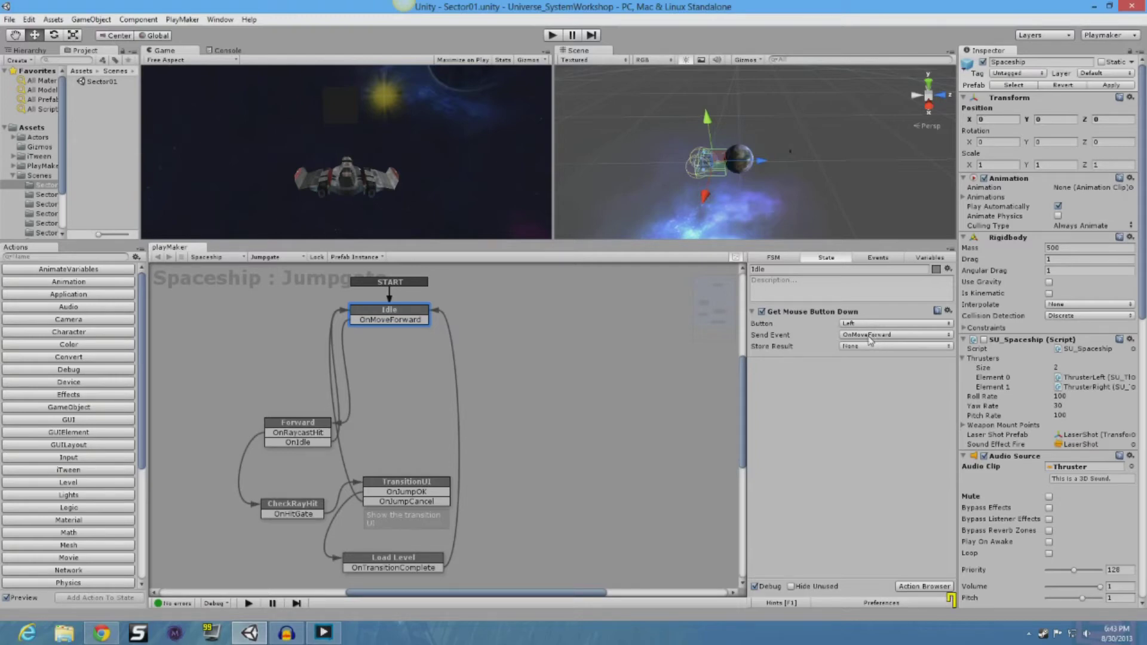
Step: Reposition the Forward state up-left in the Jumpgate graph, exposing its Raycast action
middle_drag(499, 415, 519, 405)
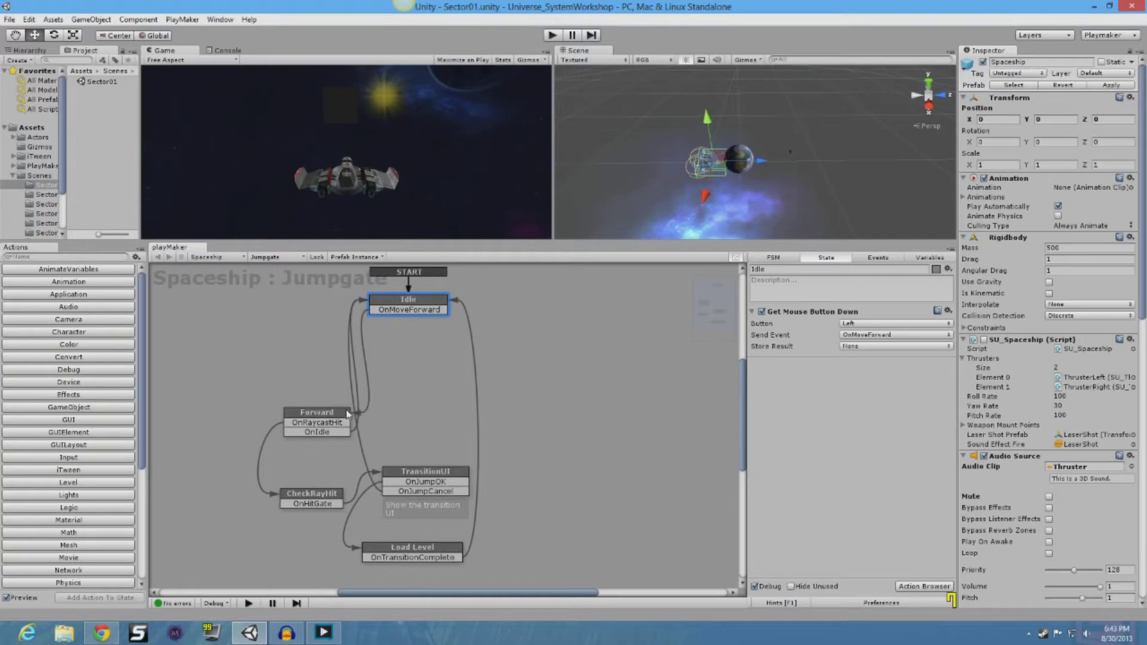
drag(335, 416, 276, 349)
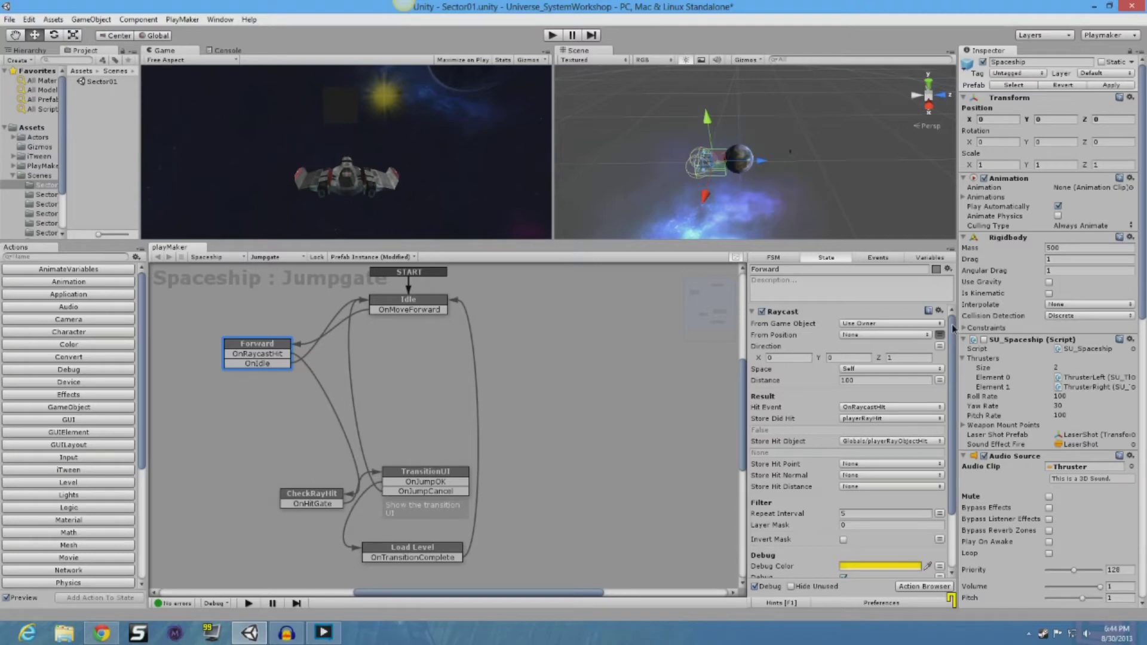
drag(951, 323, 952, 337)
scroll(707, 195, up, 4)
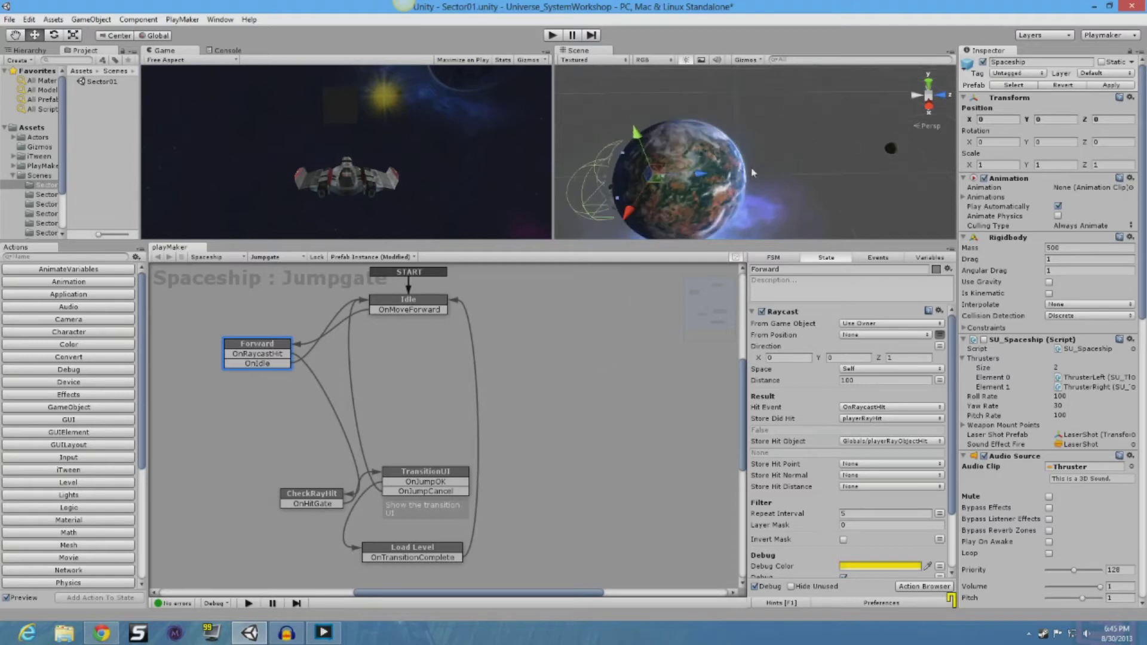
scroll(707, 194, up, 4)
scroll(707, 194, down, 4)
Step: Drag the planet upward along Y away from the ship, then reselect the Spaceship
click(717, 174)
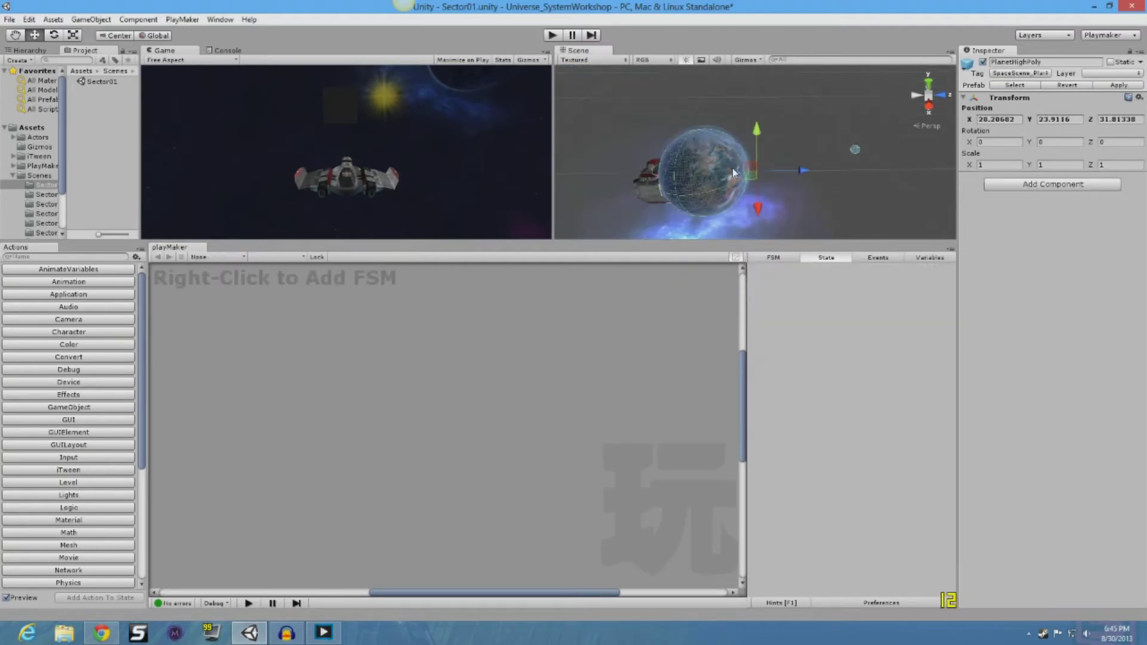
drag(757, 134, 757, 67)
scroll(720, 164, up, 2)
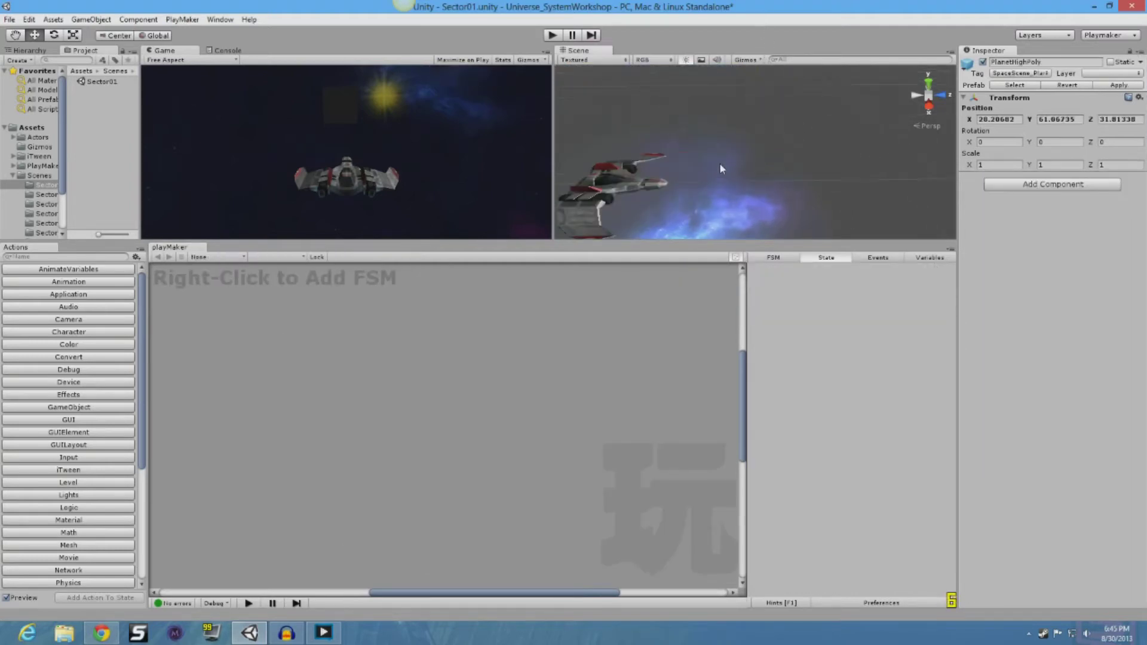
click(623, 188)
alt+drag(681, 197, 708, 180)
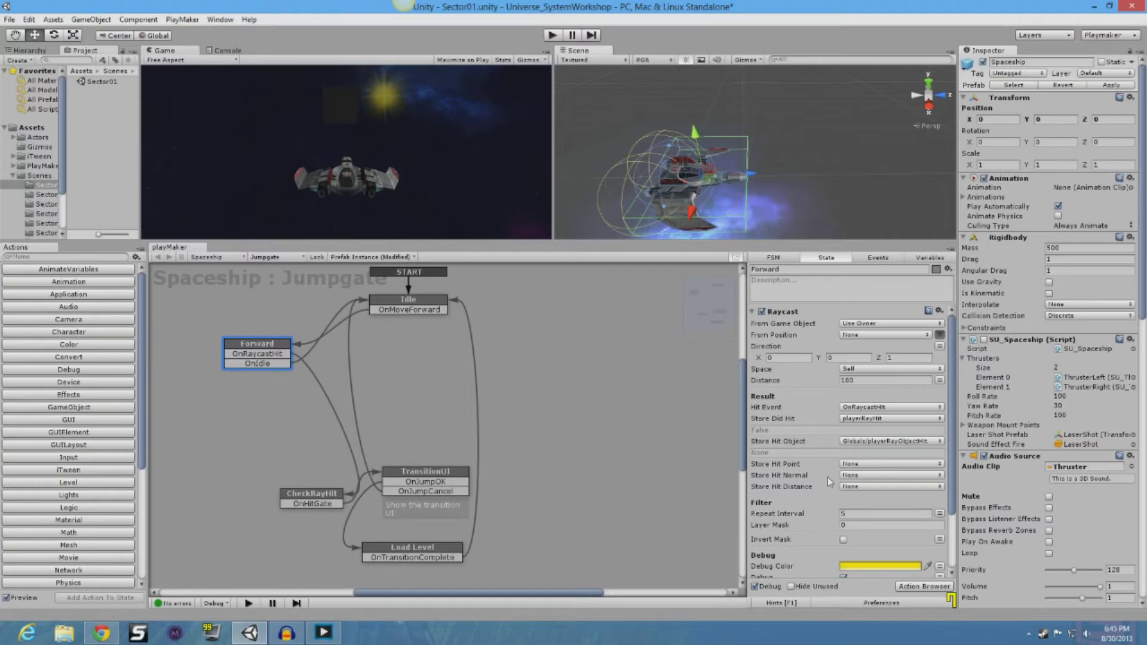
scroll(827, 476, down, 2)
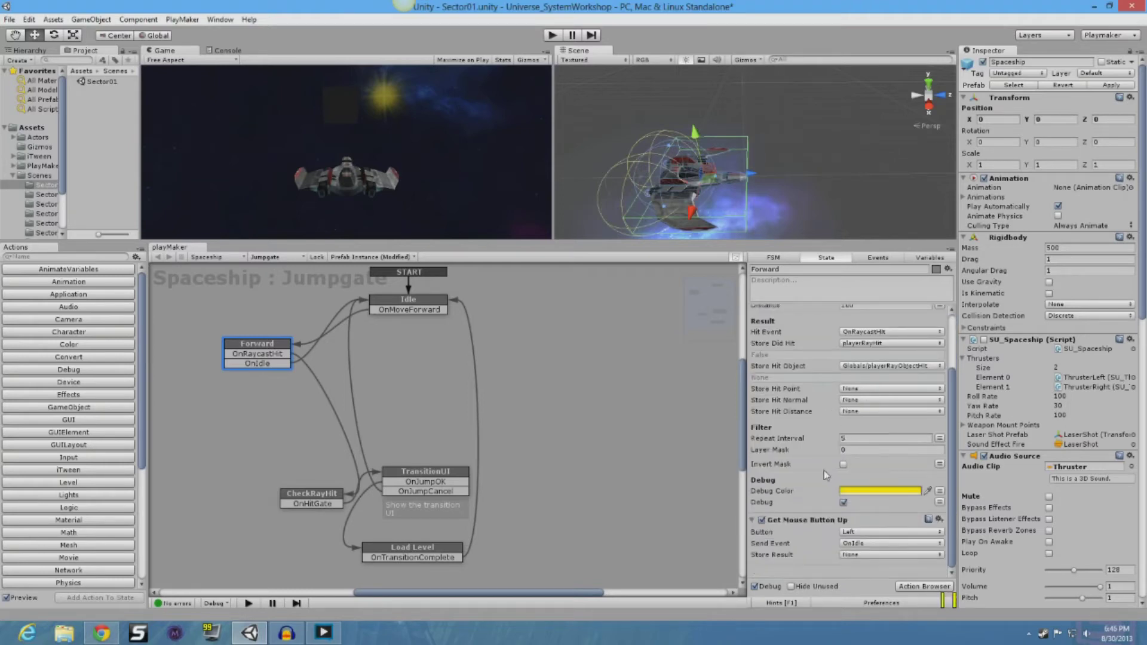
Step: Untick the Raycast action's Debug checkbox, then return to the Idle state
click(845, 502)
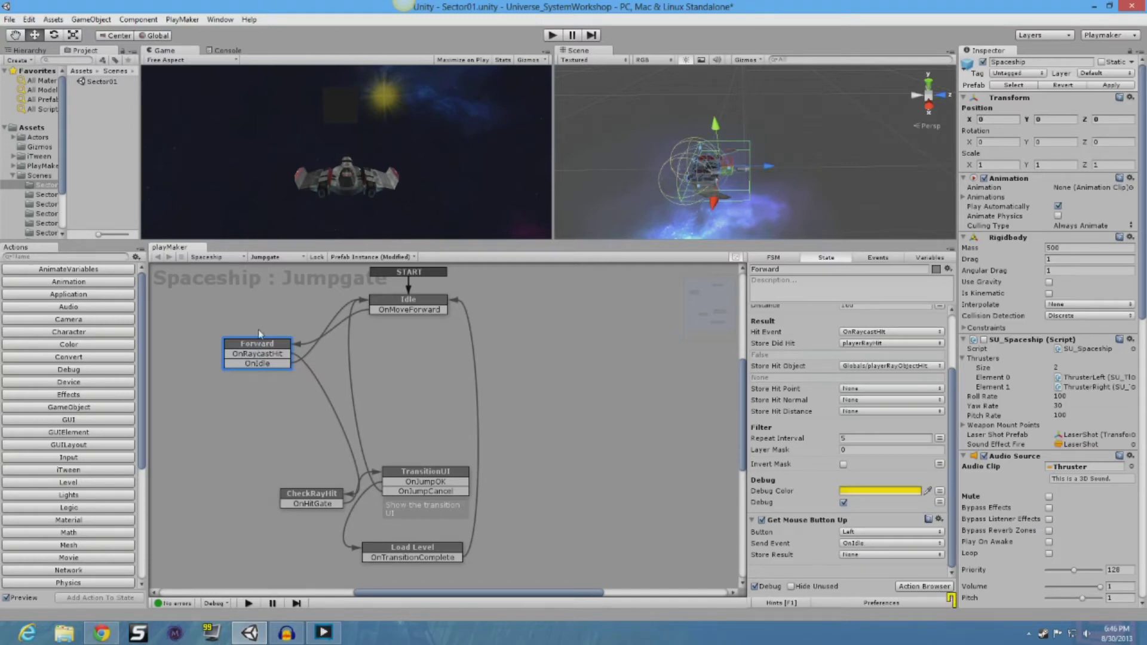
middle_drag(422, 352, 421, 361)
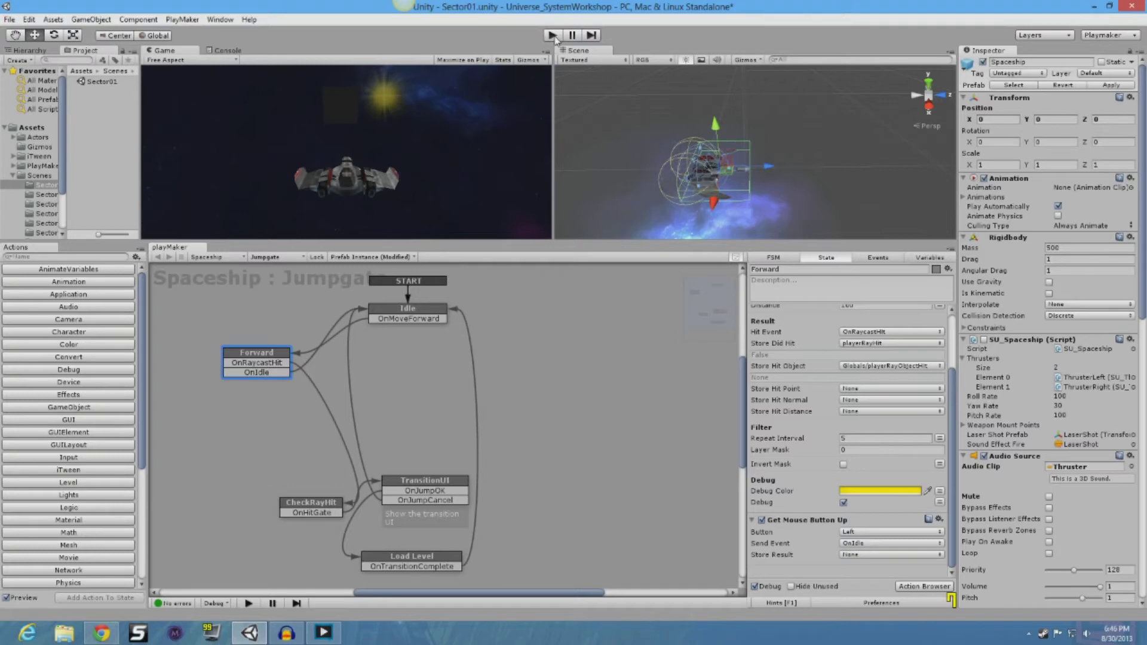
click(407, 312)
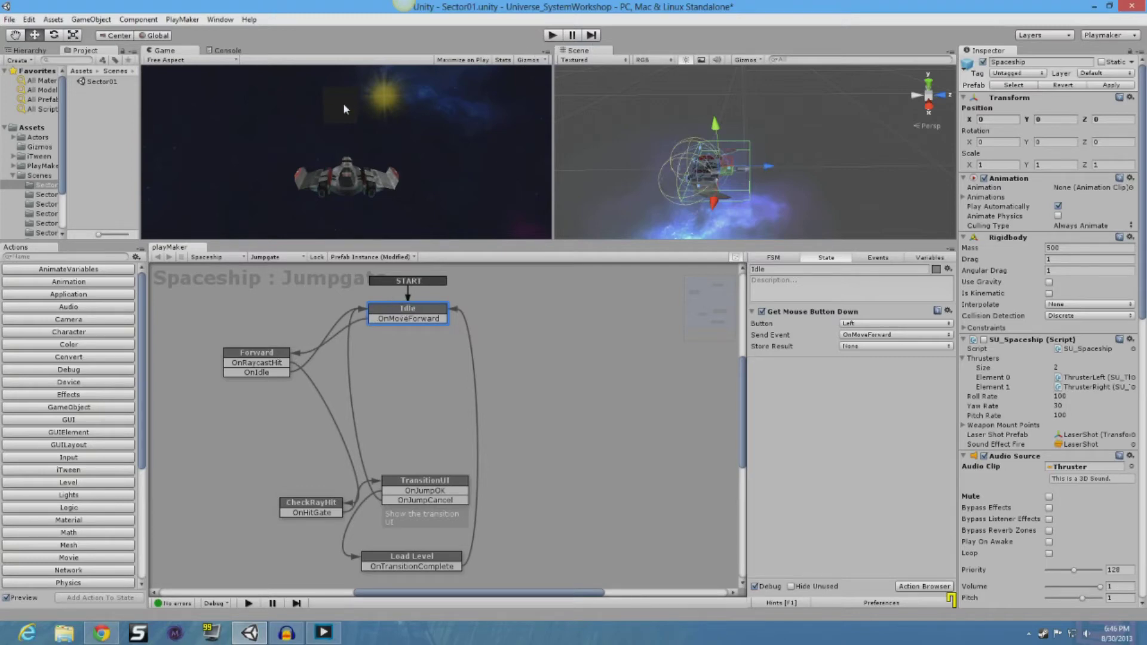
scroll(747, 174, down, 5)
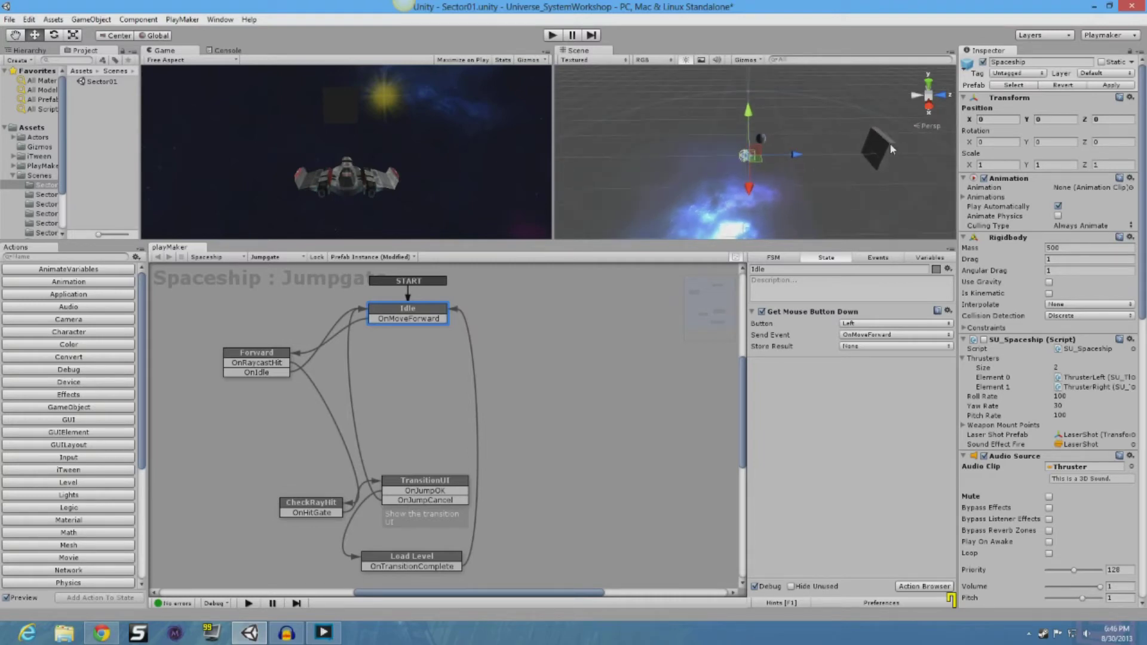
Step: Lift the jump-gate cube high above the ship along Y and start play mode with the Spaceship selected
click(886, 141)
drag(893, 106, 896, 66)
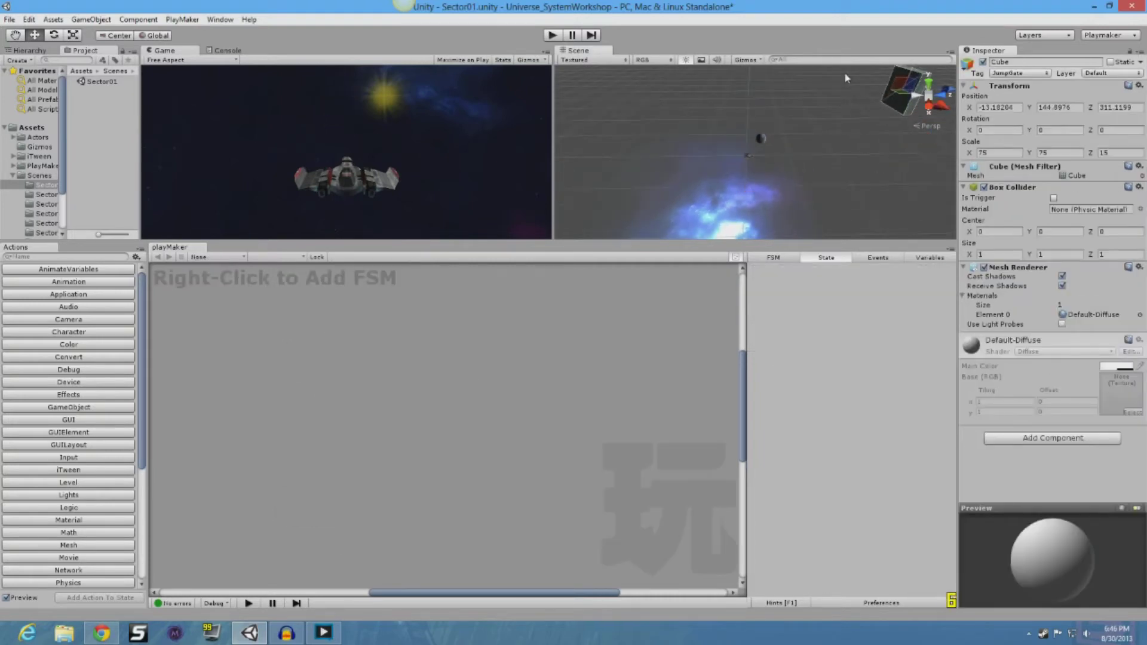
click(551, 34)
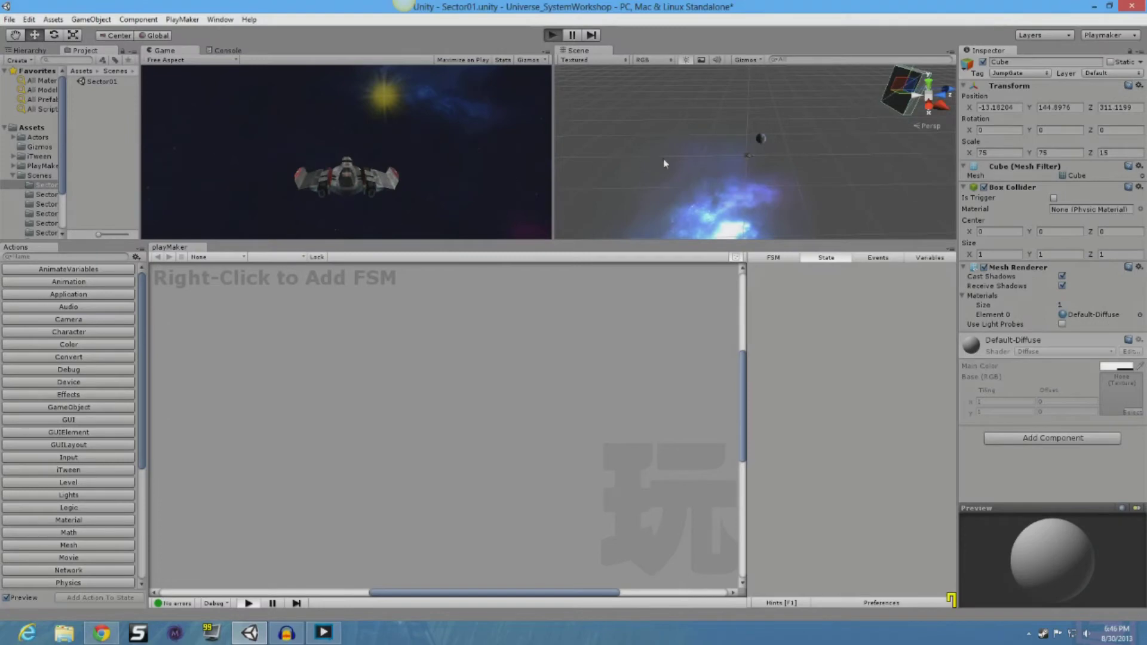
click(749, 156)
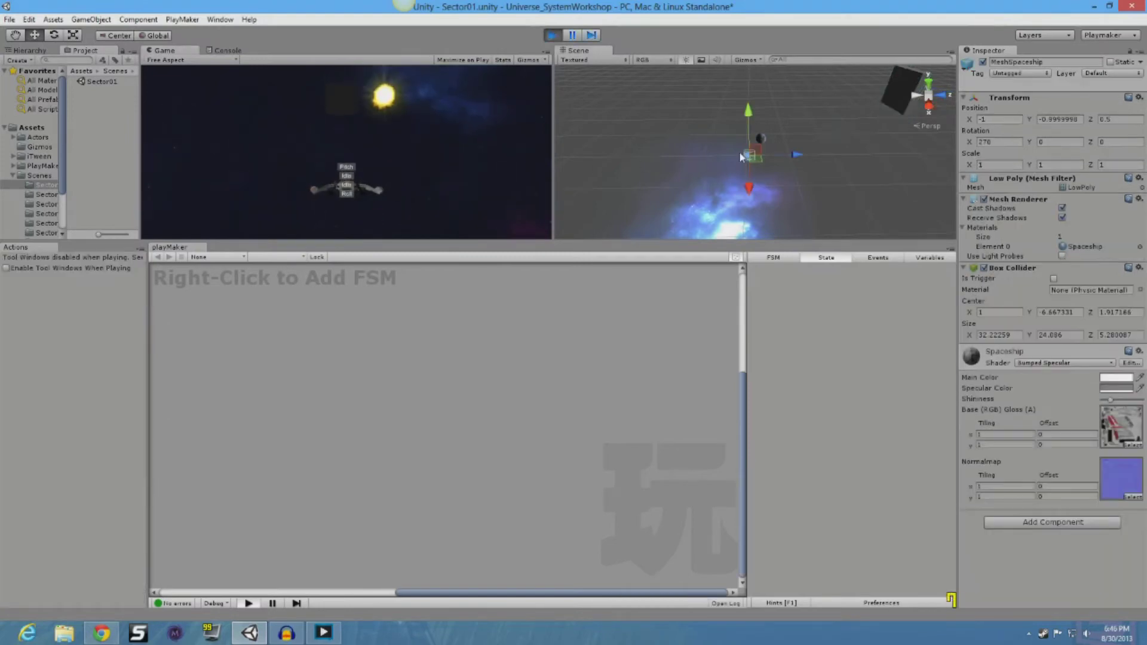
scroll(749, 156, up, 5)
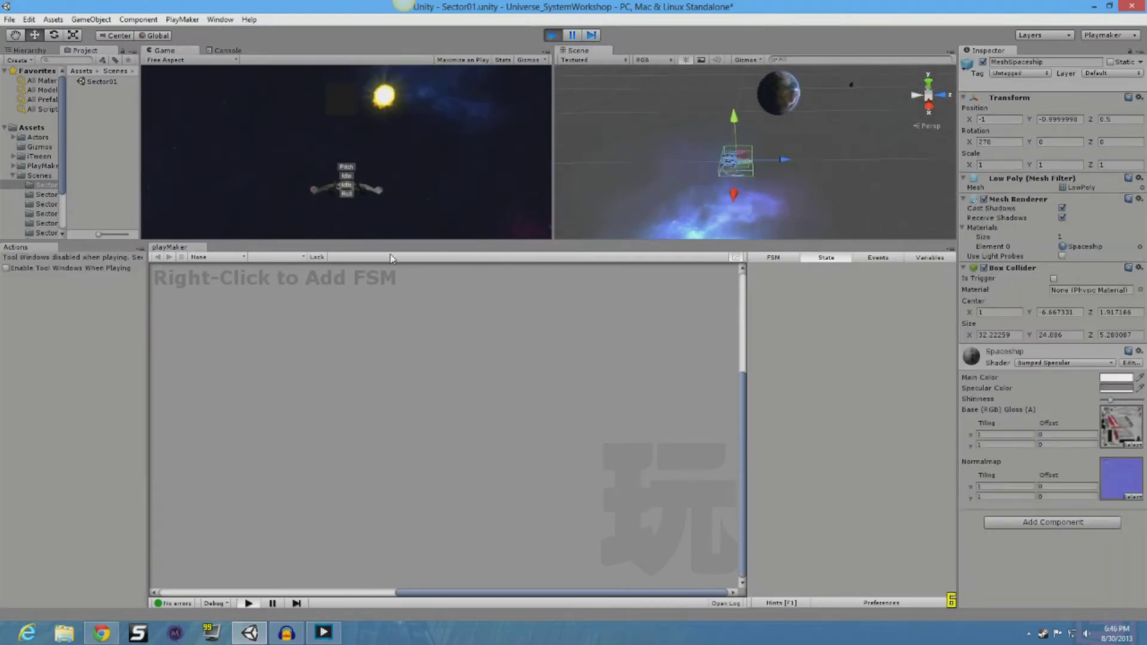
Step: Load the Spaceship Jumpgate FSM, fly the ship forward with repeated Game-view clicks, then stop play
click(224, 257)
click(262, 269)
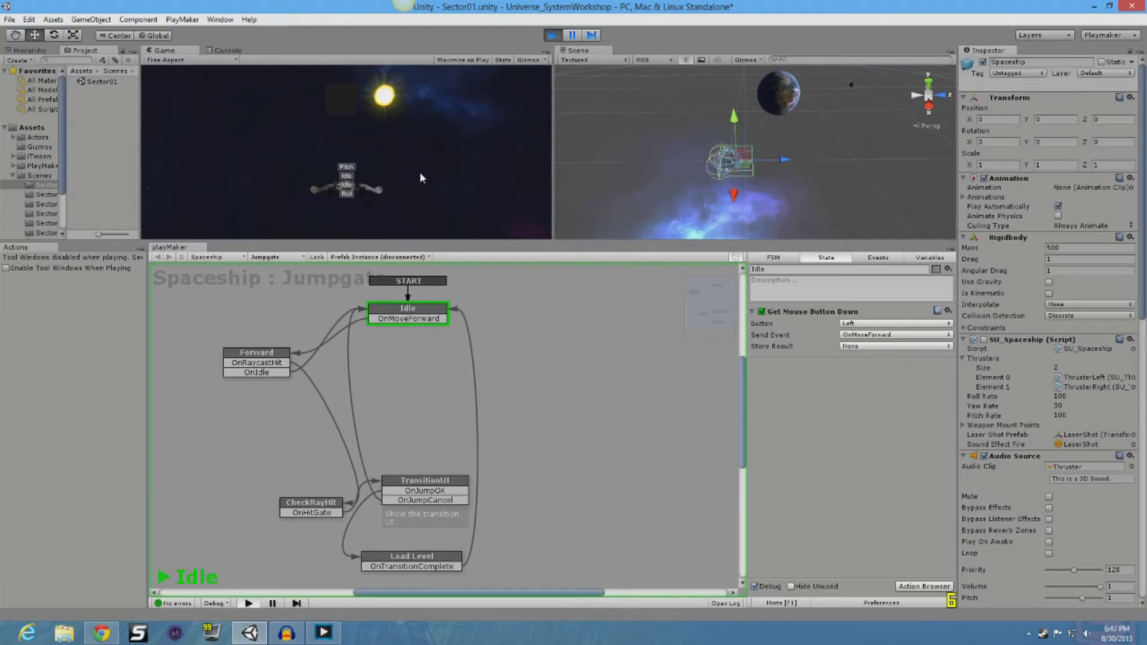
click(423, 170)
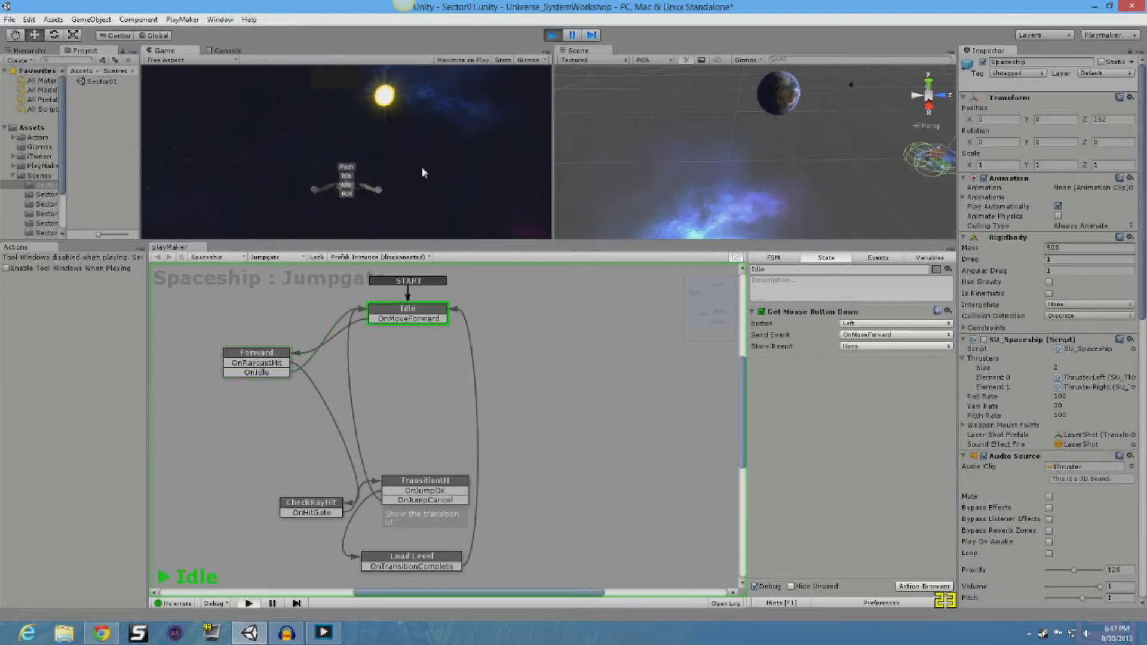
click(423, 170)
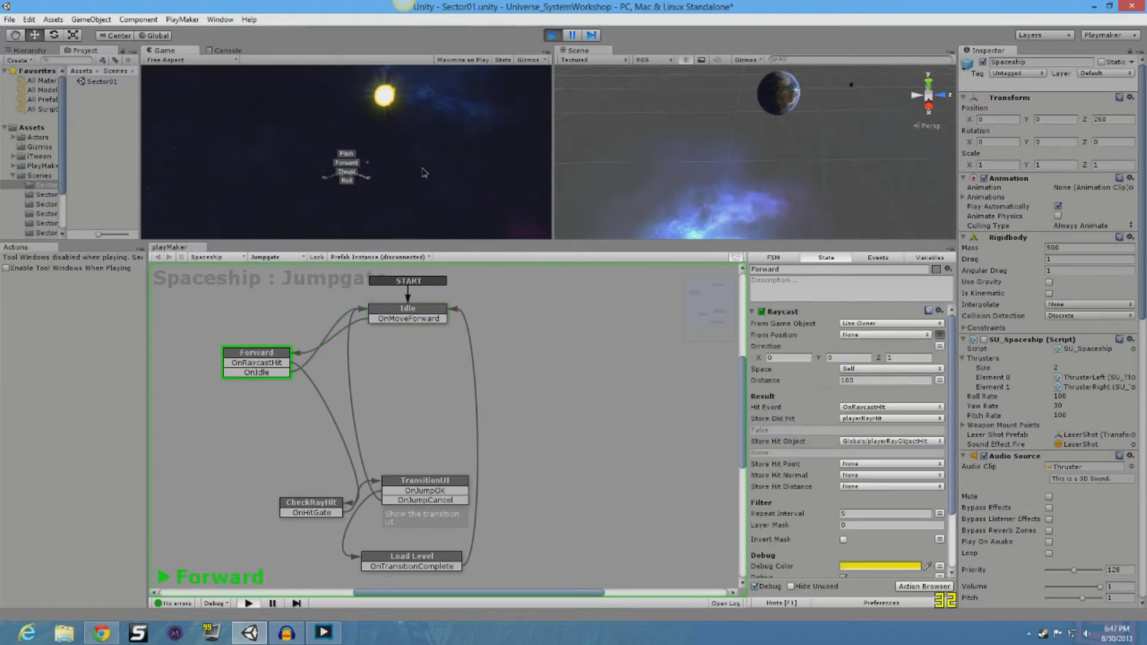
click(424, 171)
click(423, 171)
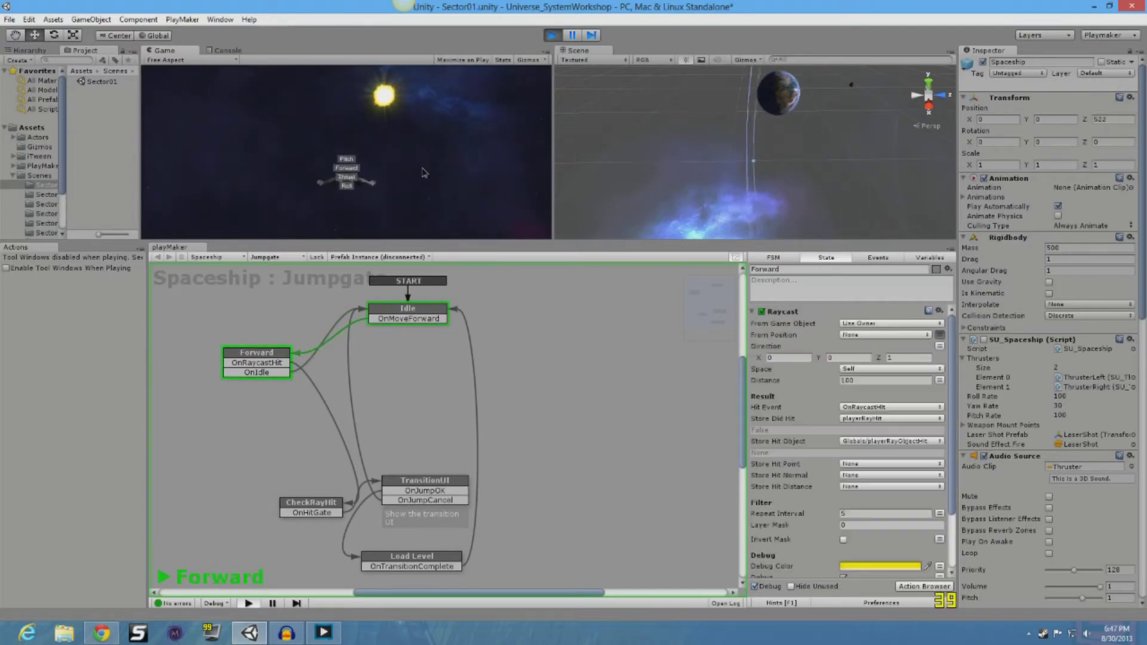
click(424, 171)
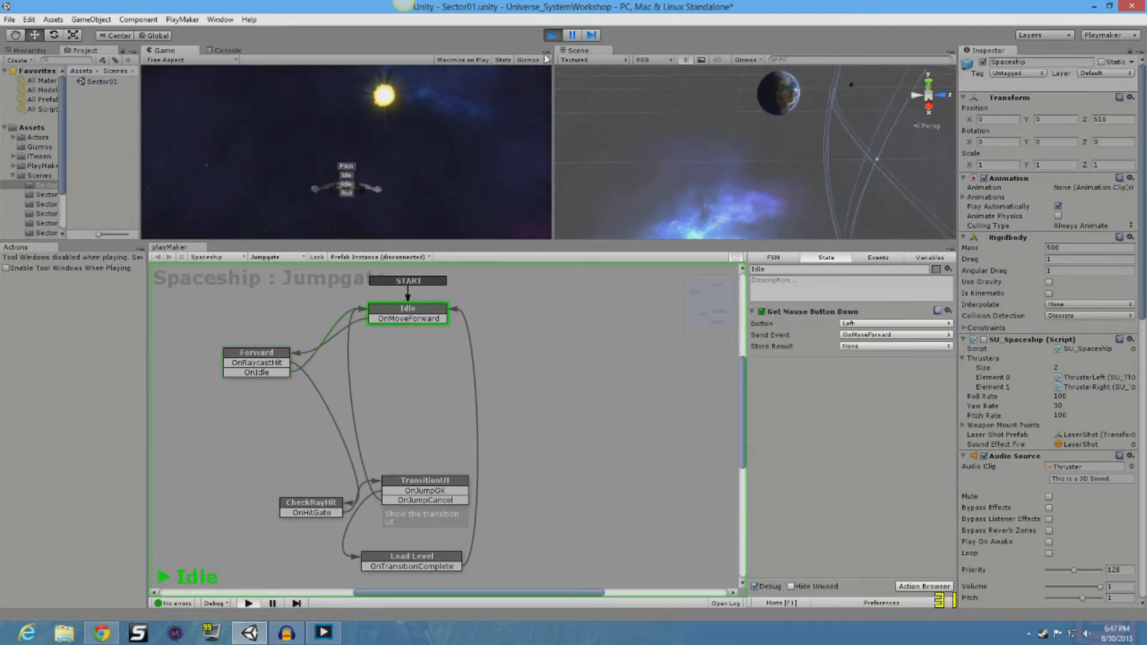
click(552, 35)
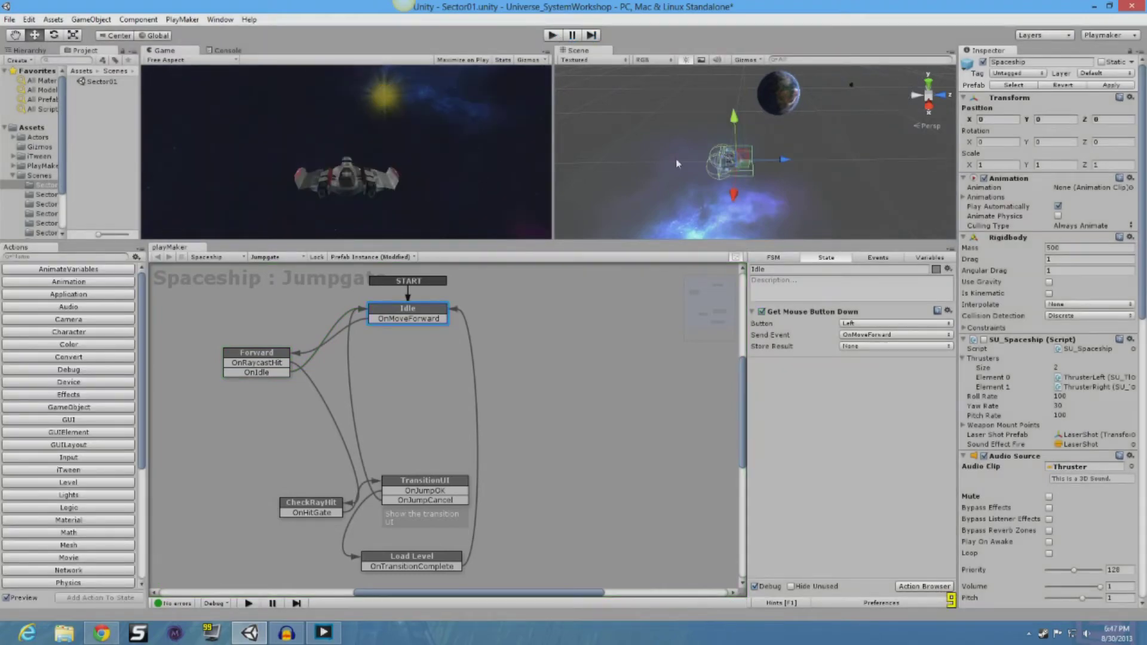
scroll(835, 184, down, 3)
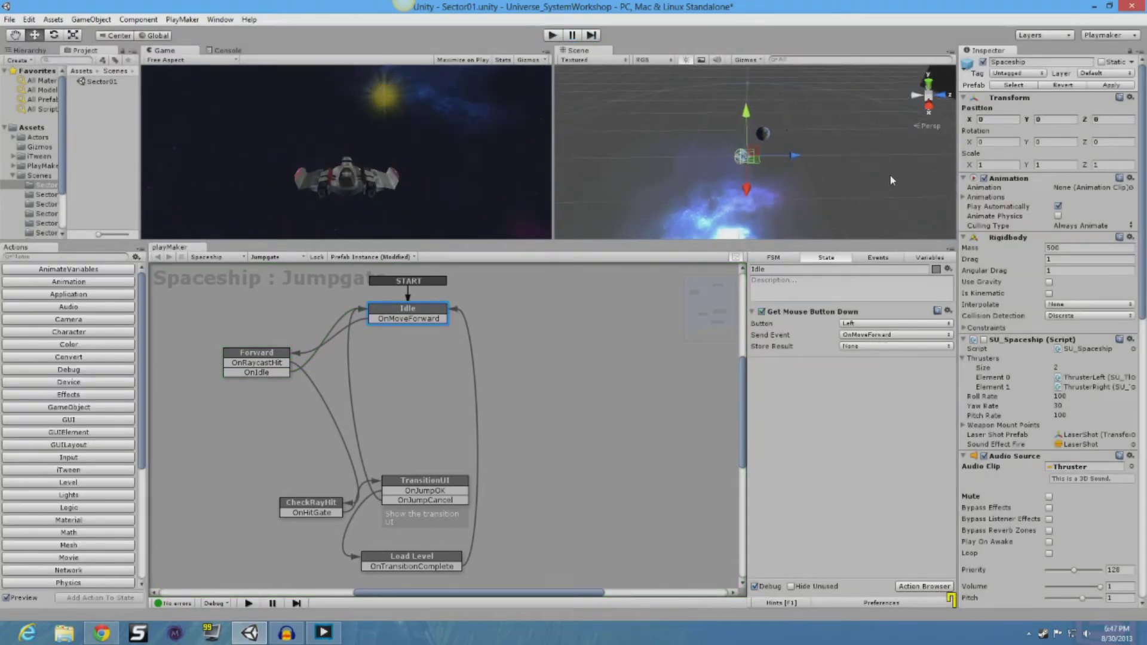
Step: Lower the jumpgate cube along Y to about -11.3 and reselect the Spaceship to show its FSM
key(q)
middle_drag(907, 169, 790, 126)
click(779, 135)
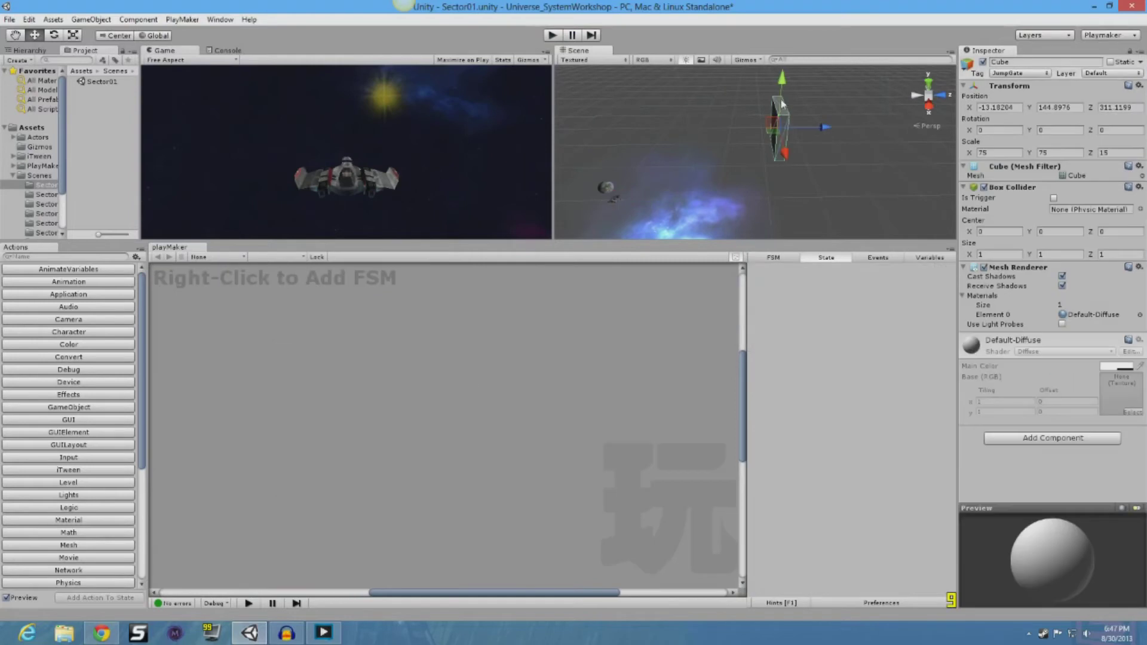
drag(782, 82, 795, 169)
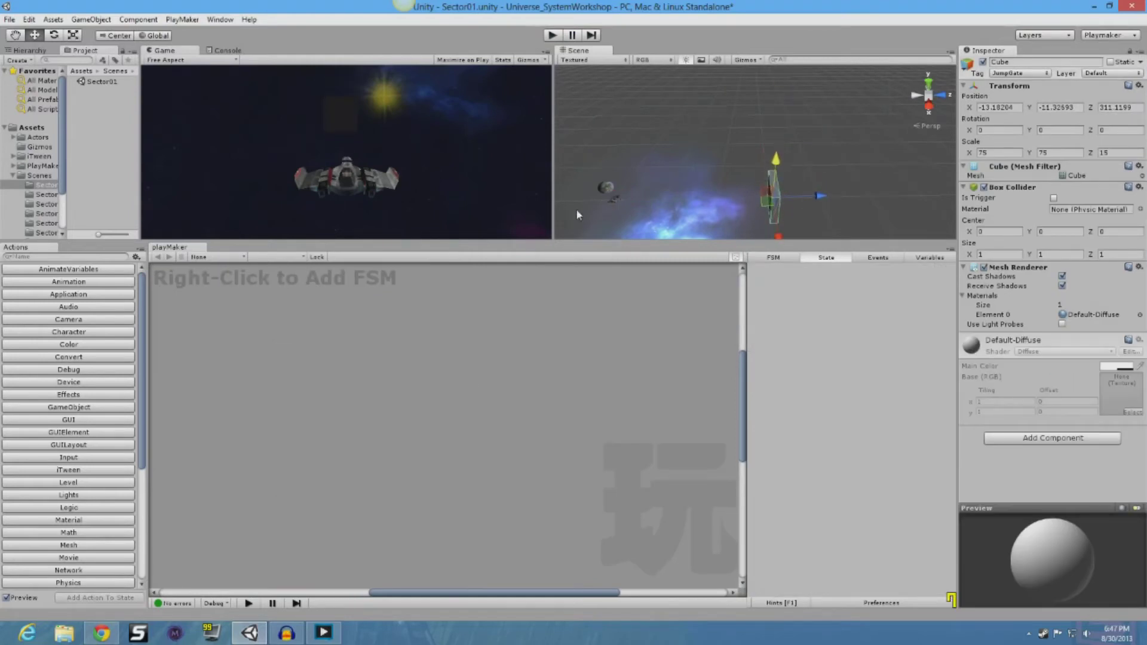
click(619, 201)
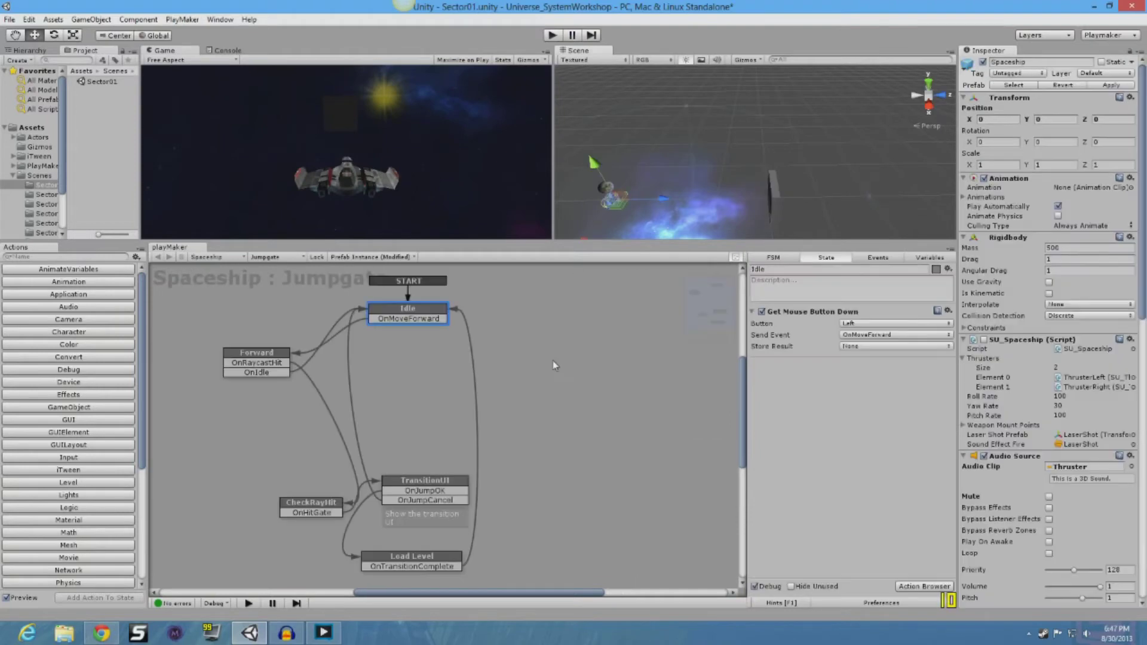
scroll(556, 366, up, 3)
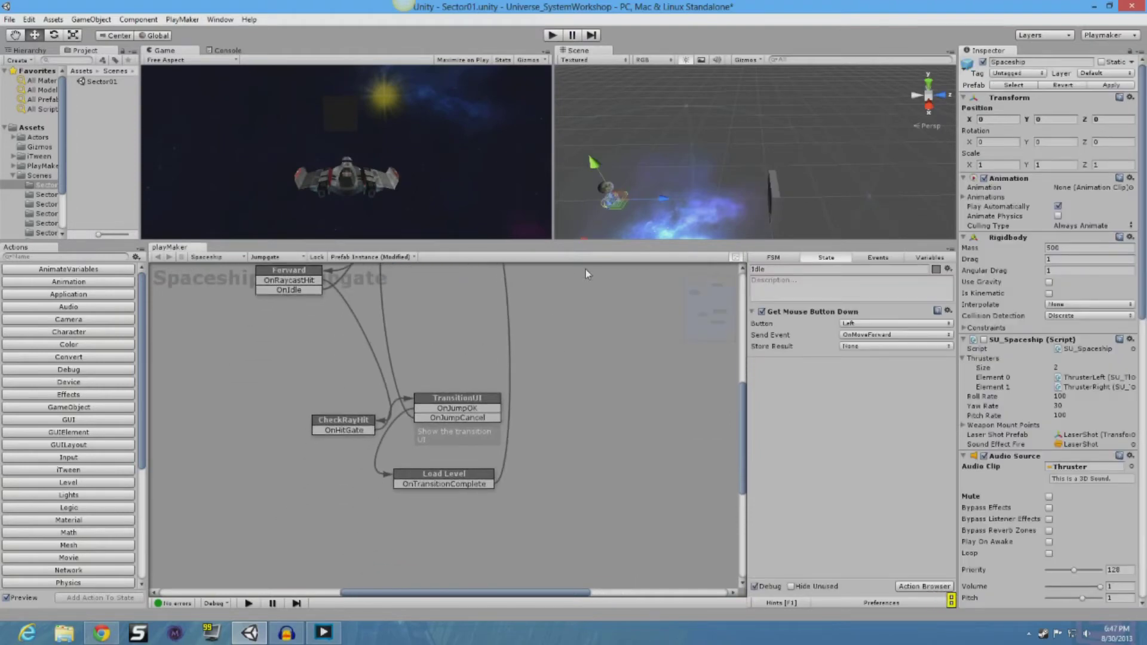
key(q)
drag(658, 222, 677, 184)
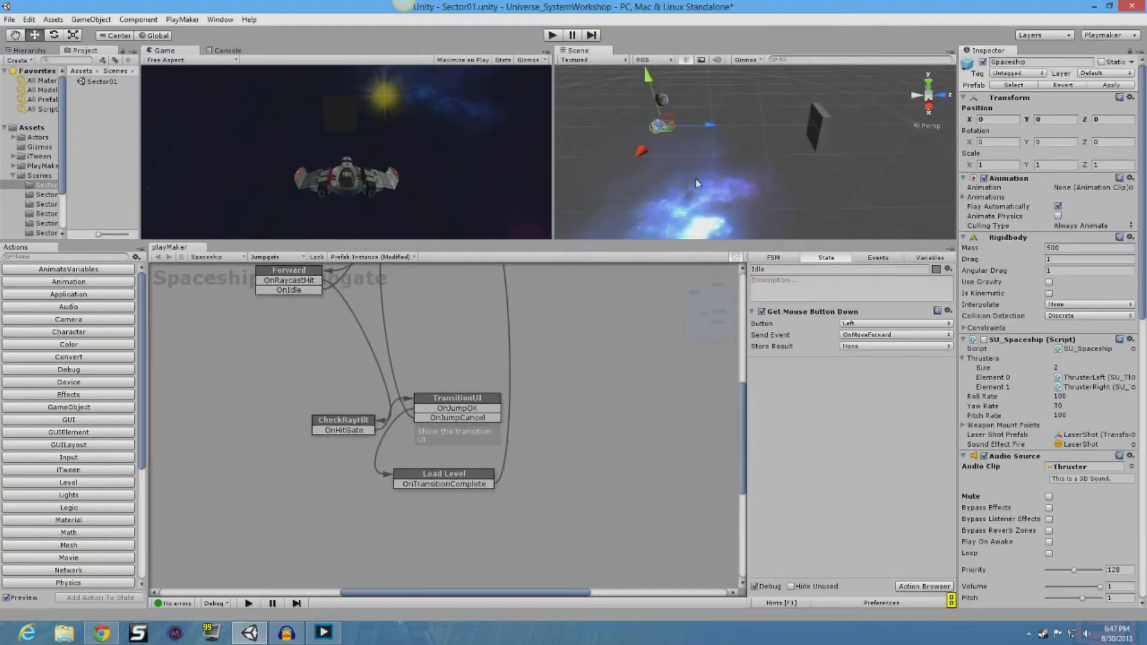
right_drag(695, 183, 648, 146)
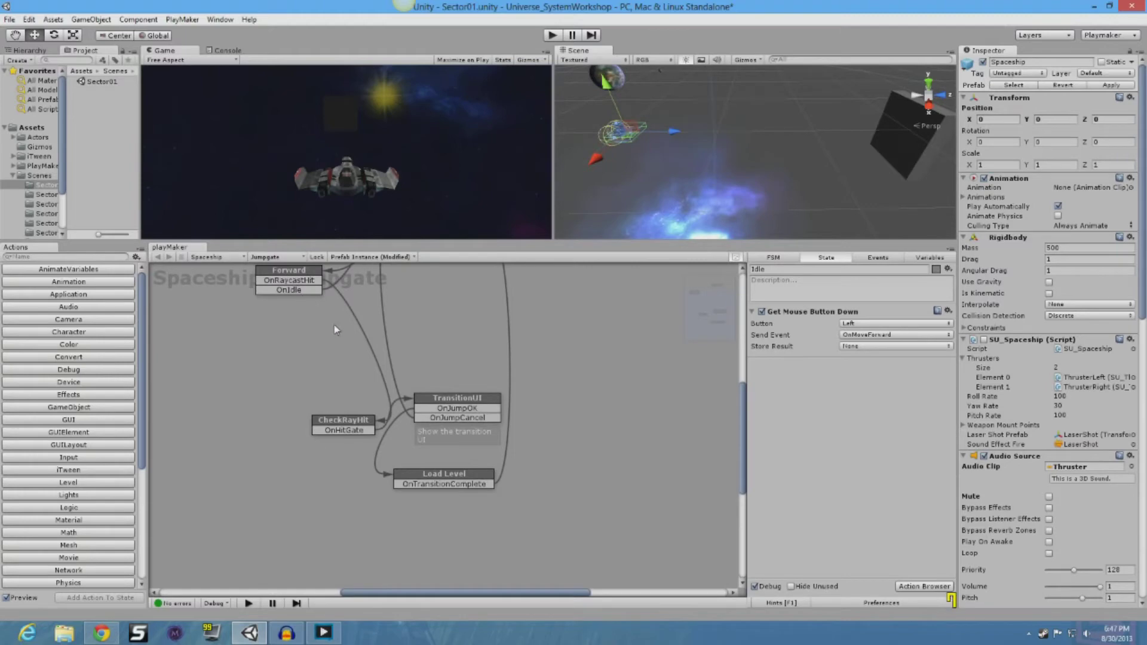
Step: Move CheckRayHit up near Forward, review Forward's raycast and CheckRayHit's JumpGate tag check, then select the cube
drag(343, 420, 287, 378)
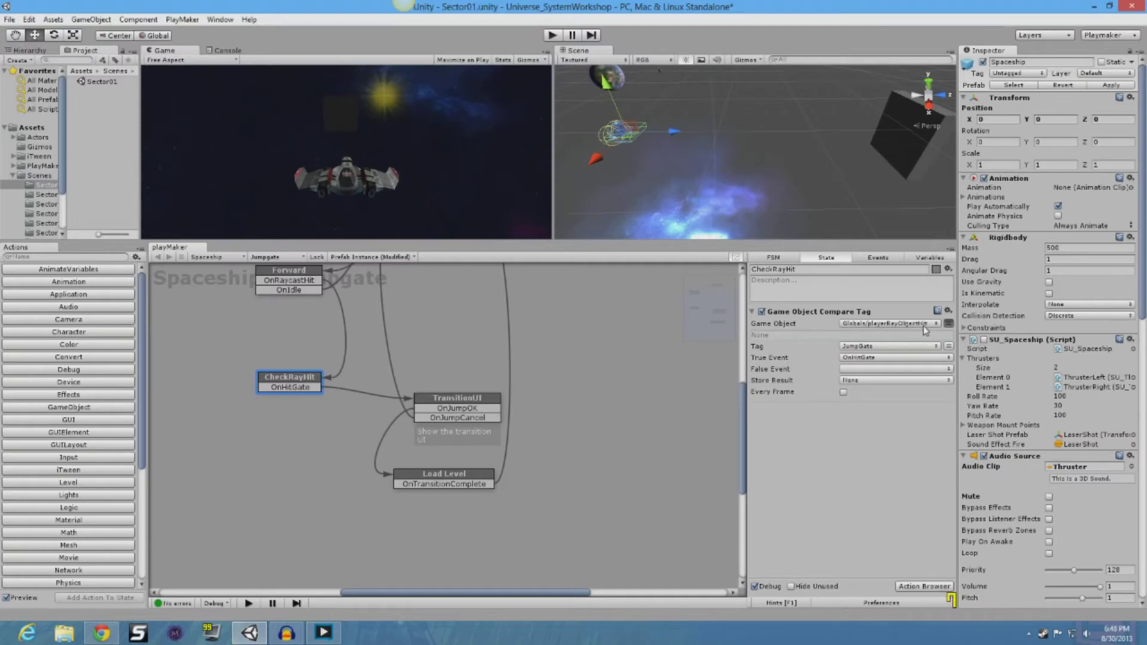
click(307, 280)
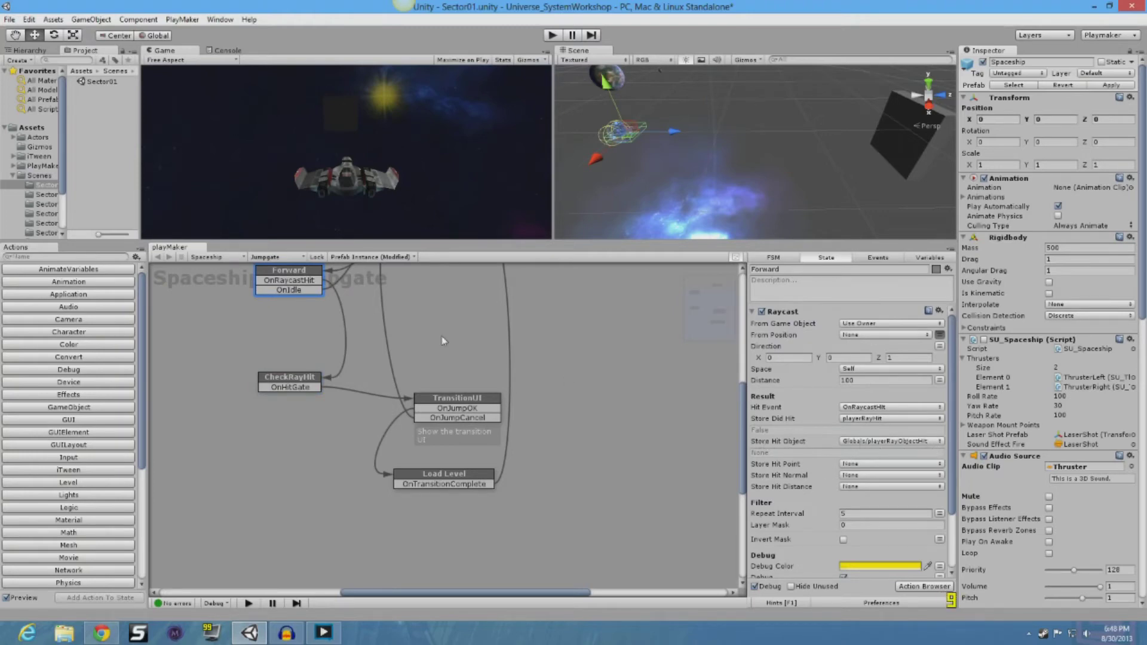
click(293, 382)
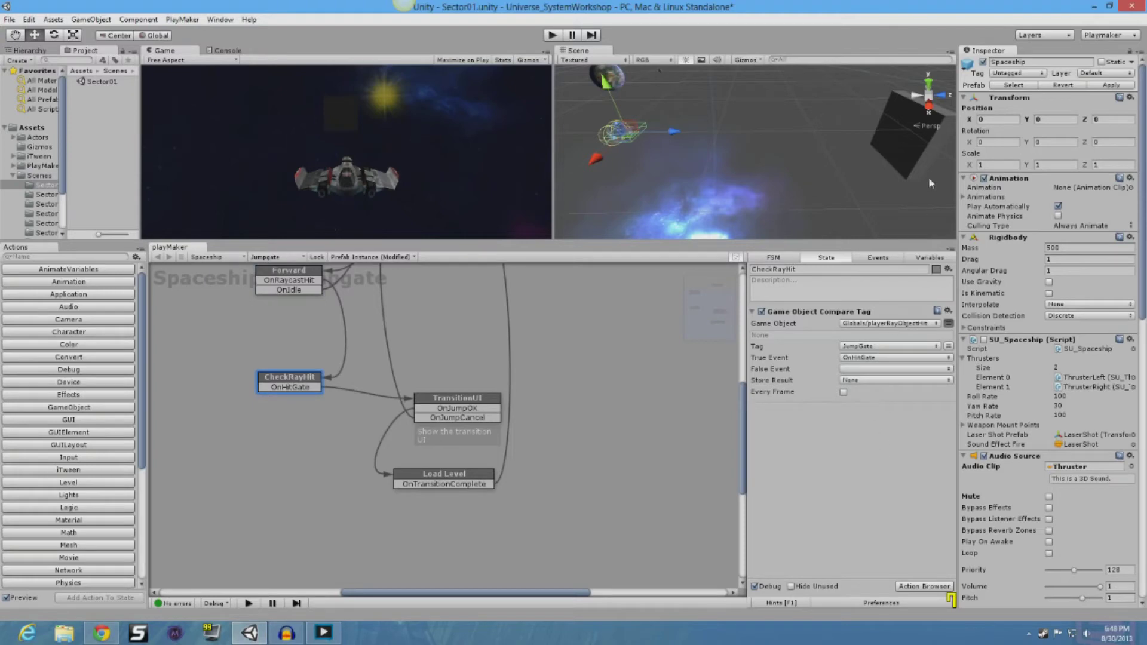
click(934, 137)
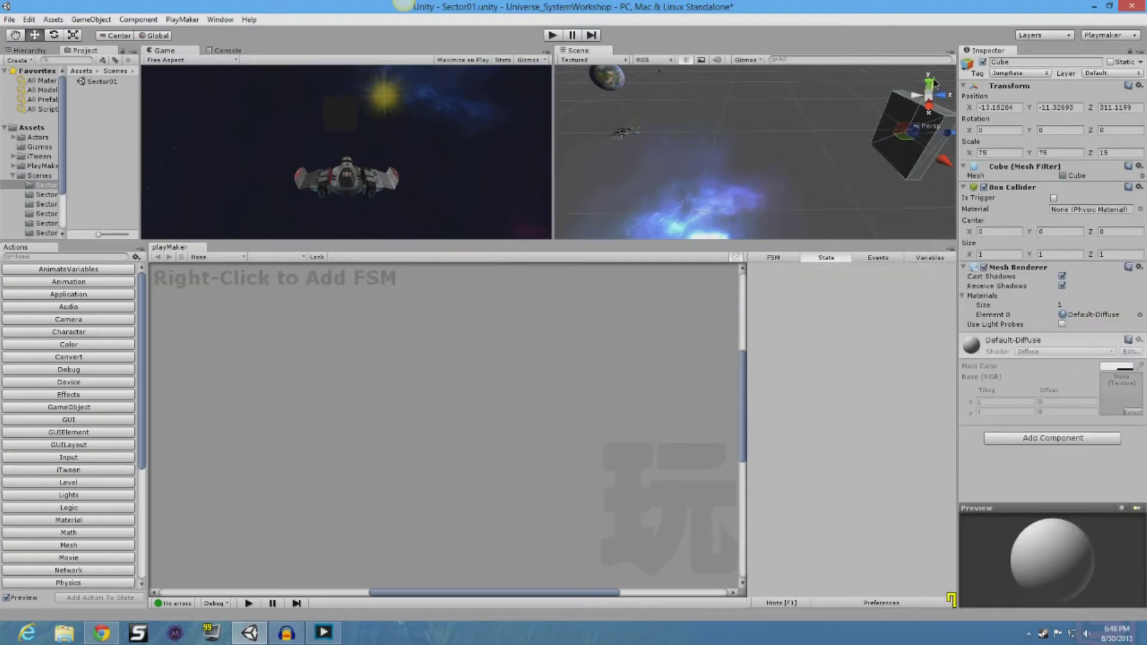
Step: Nudge the jumpgate cube up to about Y 3.26 and reselect the Spaceship to restore its FSM graph
drag(938, 83, 940, 66)
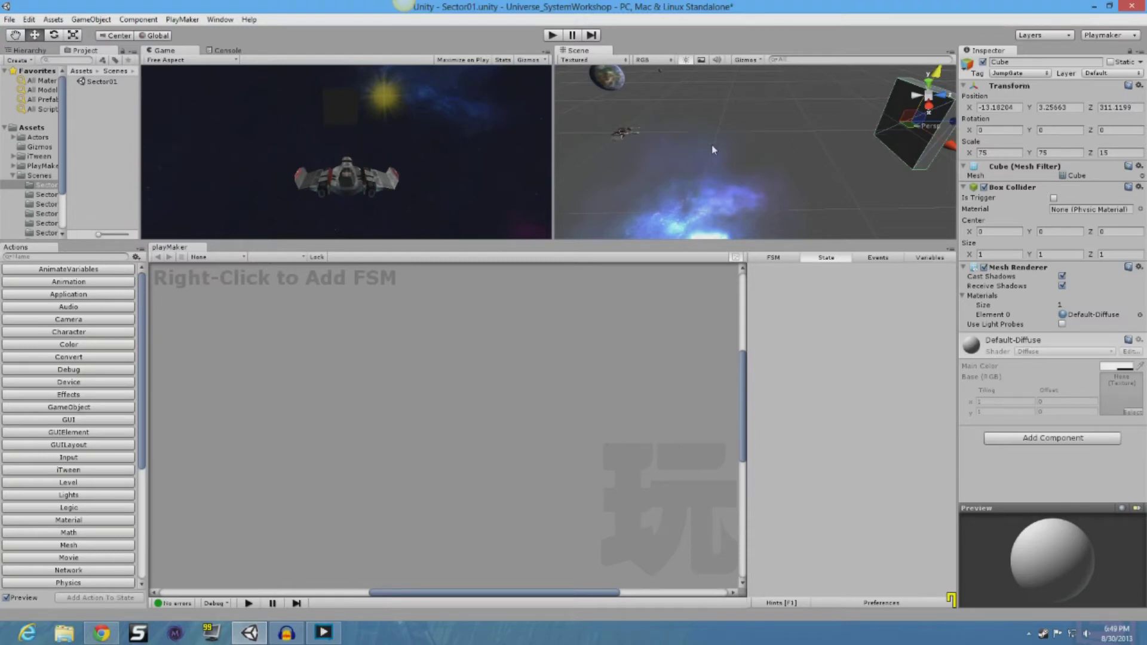
click(625, 133)
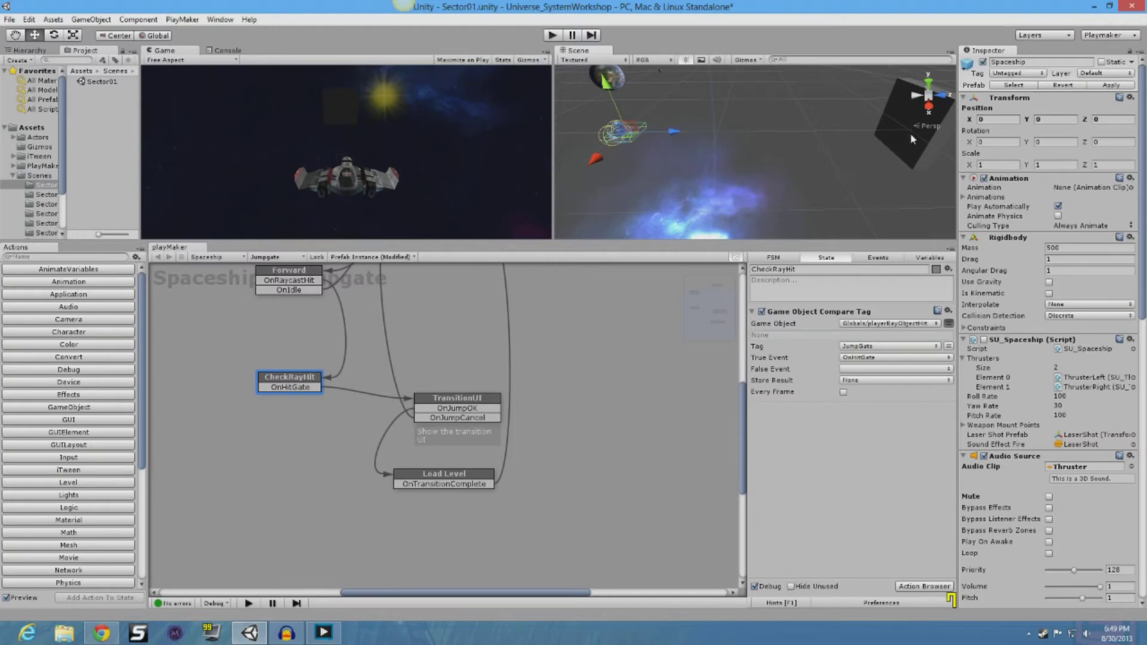
alt+drag(707, 127, 693, 166)
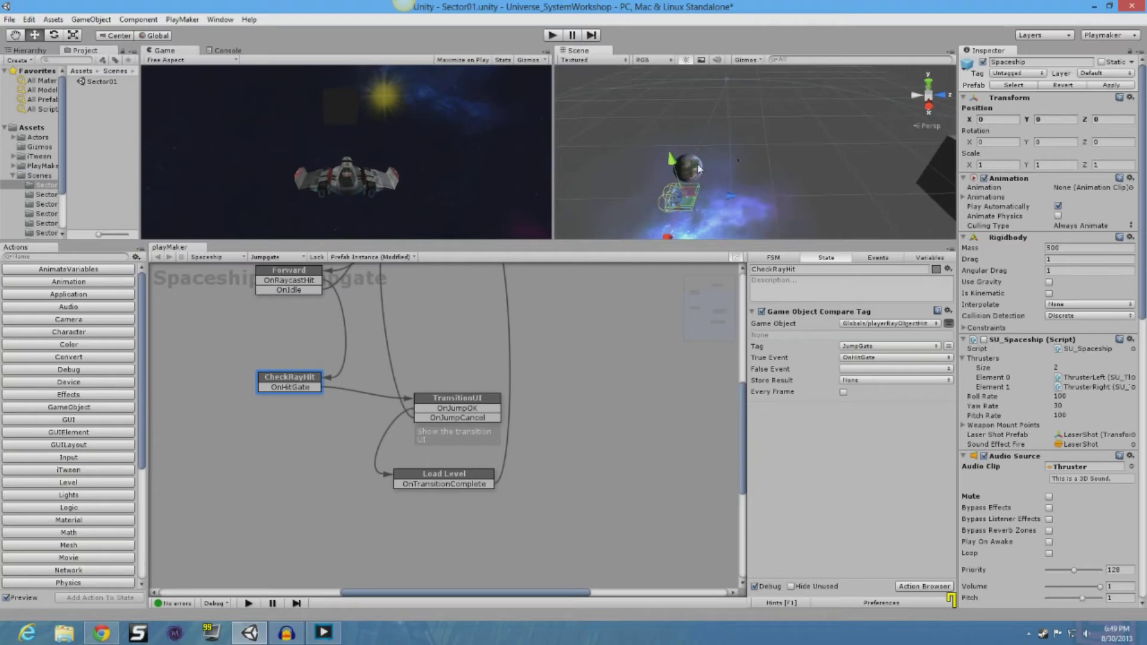
scroll(704, 168, up, 4)
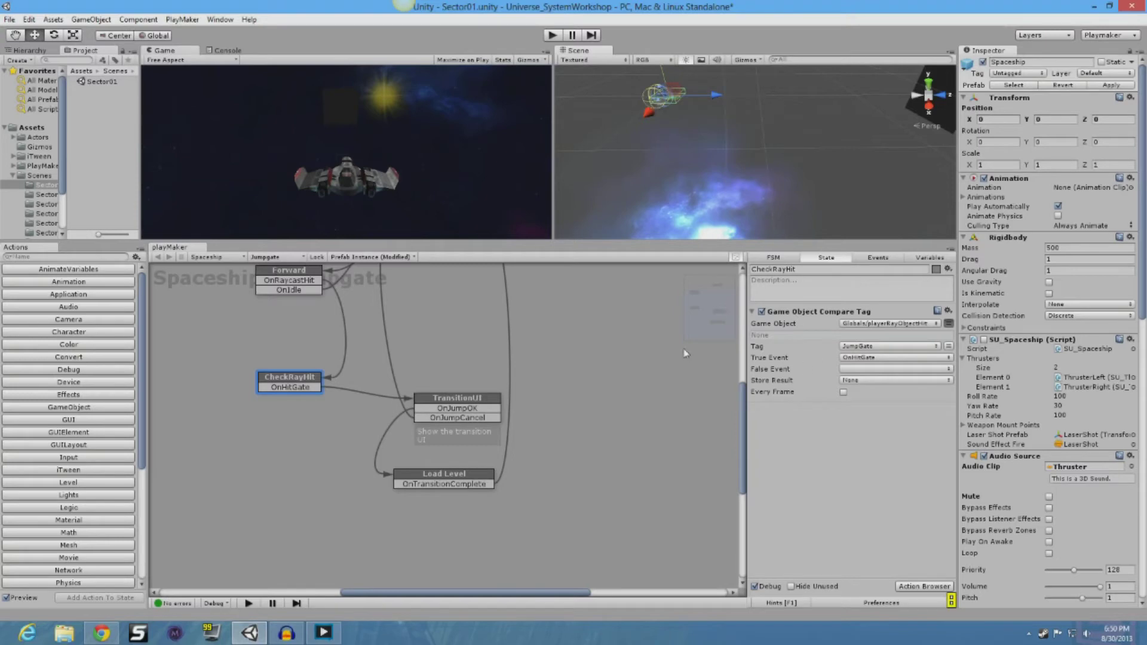
mouse_move(660, 134)
middle_down()
mouse_move(660, 163)
mouse_move(641, 171)
middle_up()
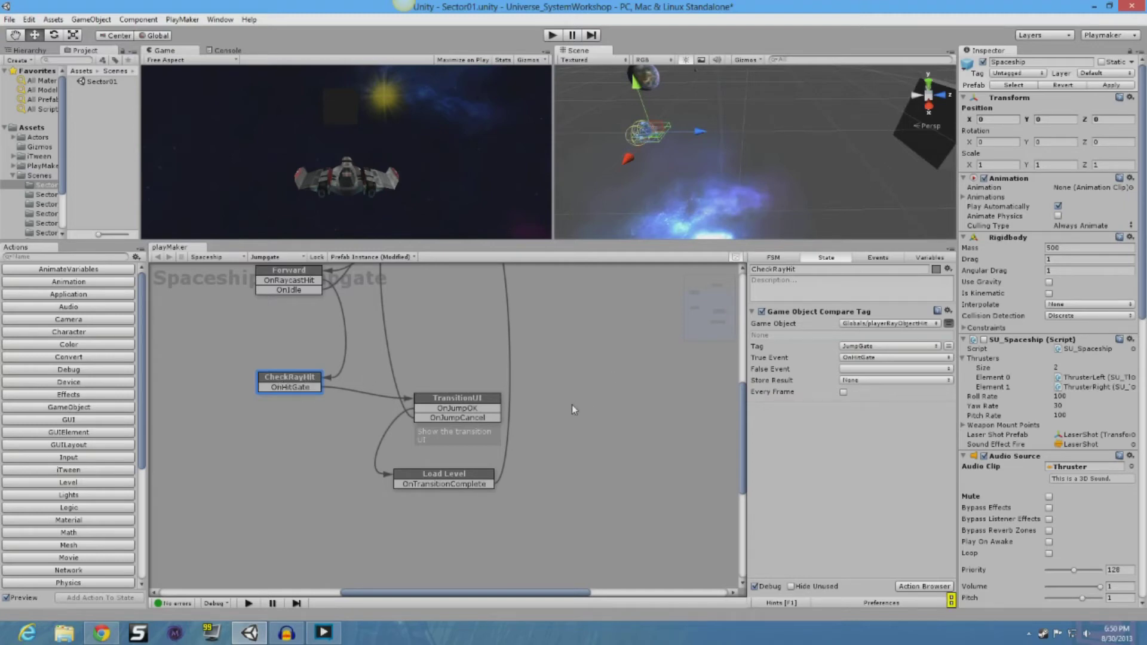
Step: Inspect the TransitionUI state, then select Load Level showing it loads Sector02 and sends OnTransitionComplete
click(468, 399)
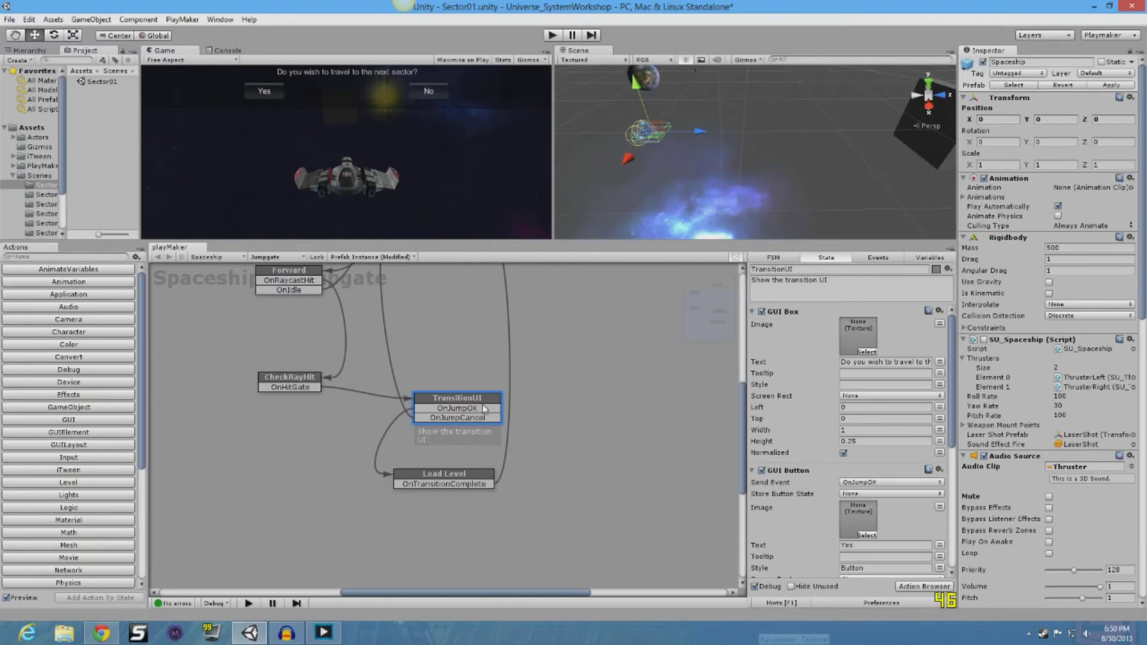
scroll(810, 408, down, 3)
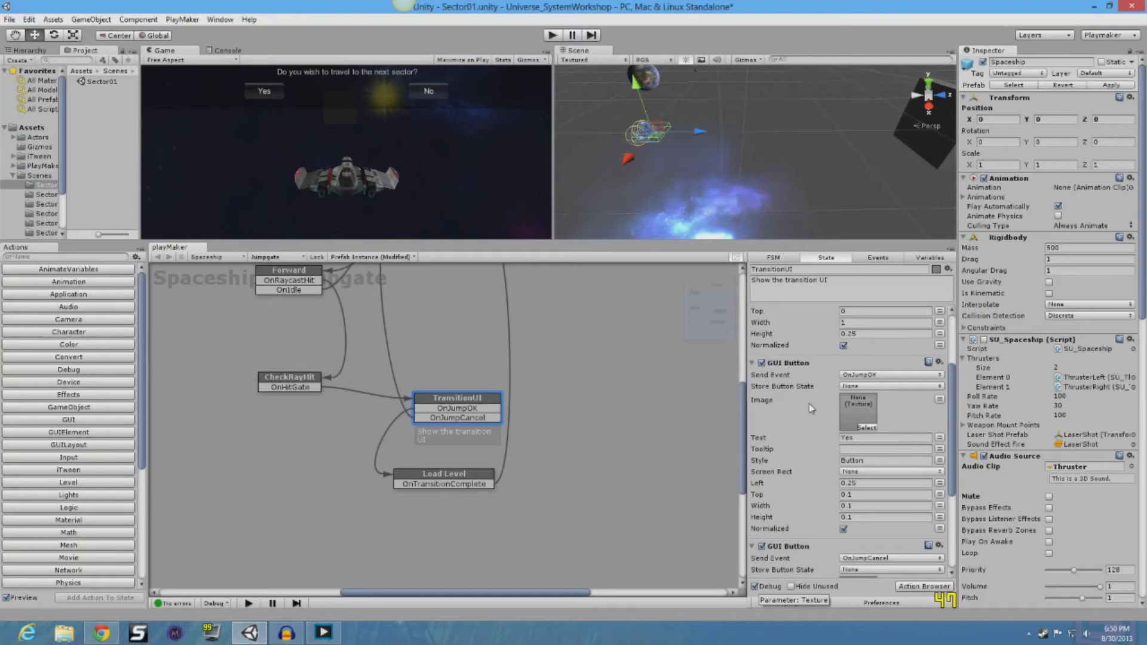
scroll(809, 408, down, 2)
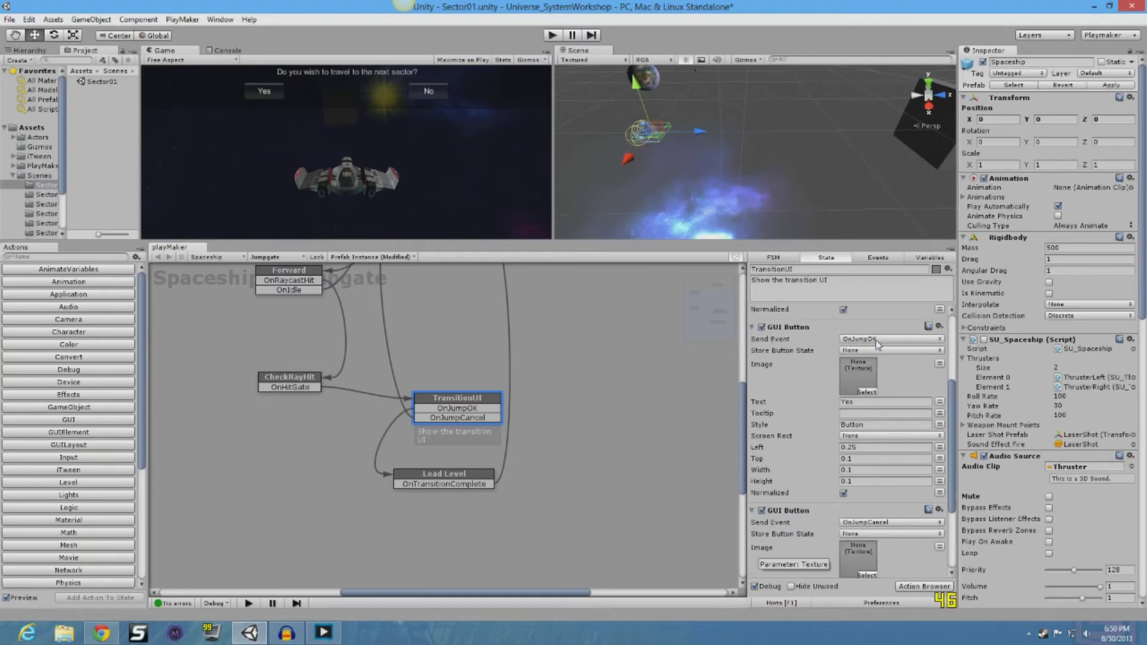
scroll(875, 344, down, 2)
scroll(876, 345, down, 1)
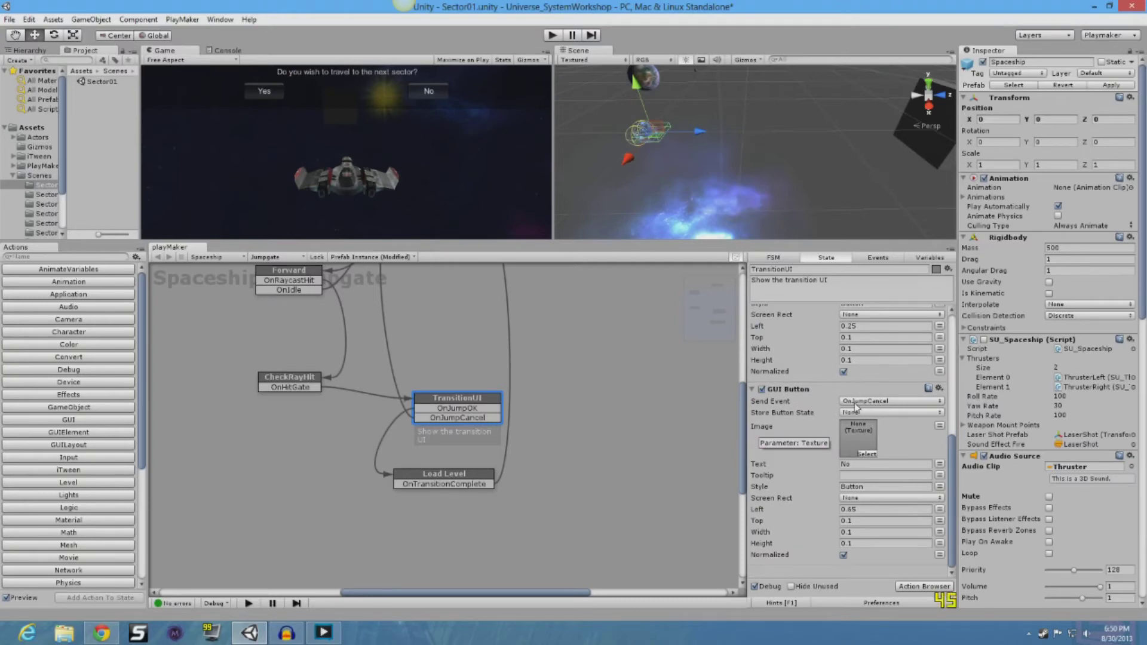
middle_drag(532, 434, 562, 536)
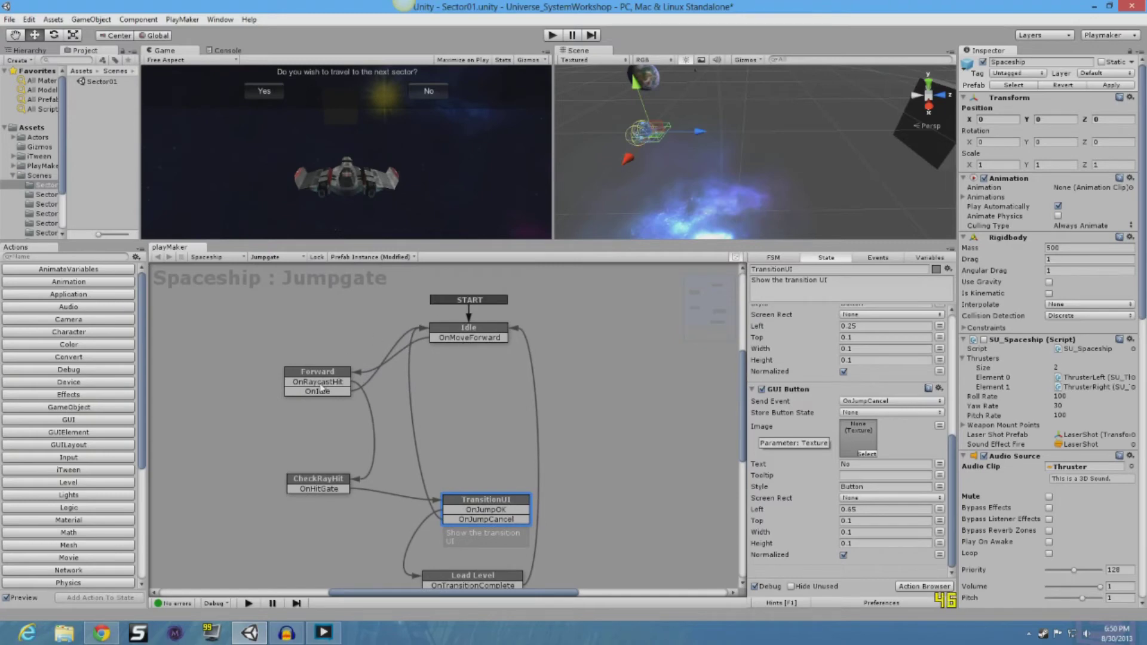
middle_drag(632, 427, 598, 319)
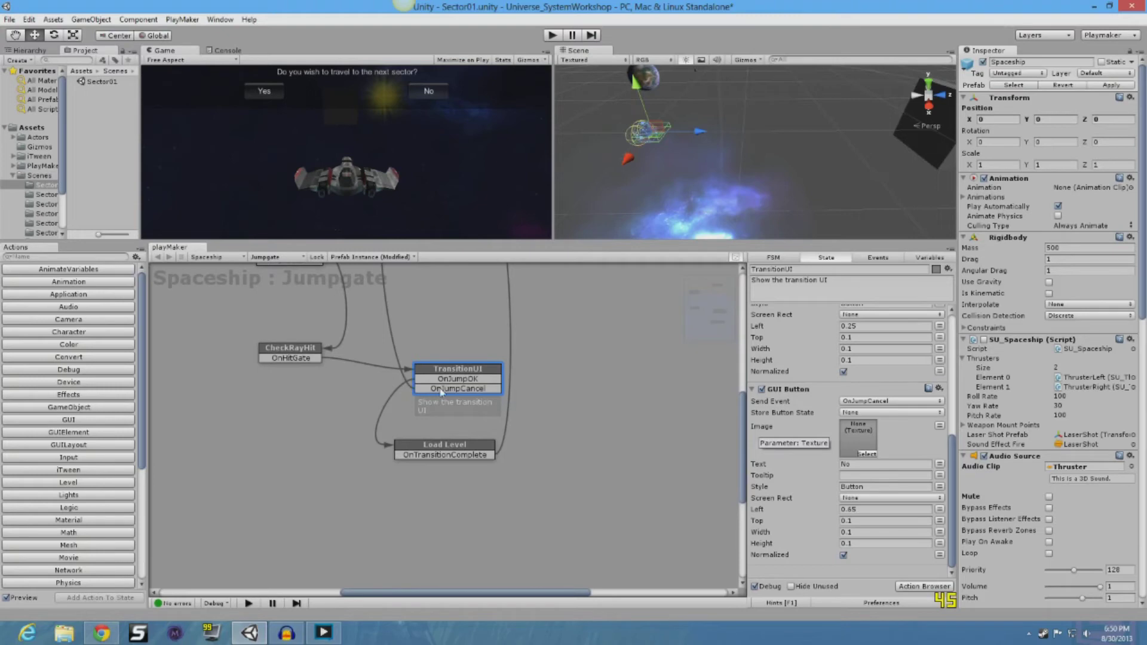
click(448, 446)
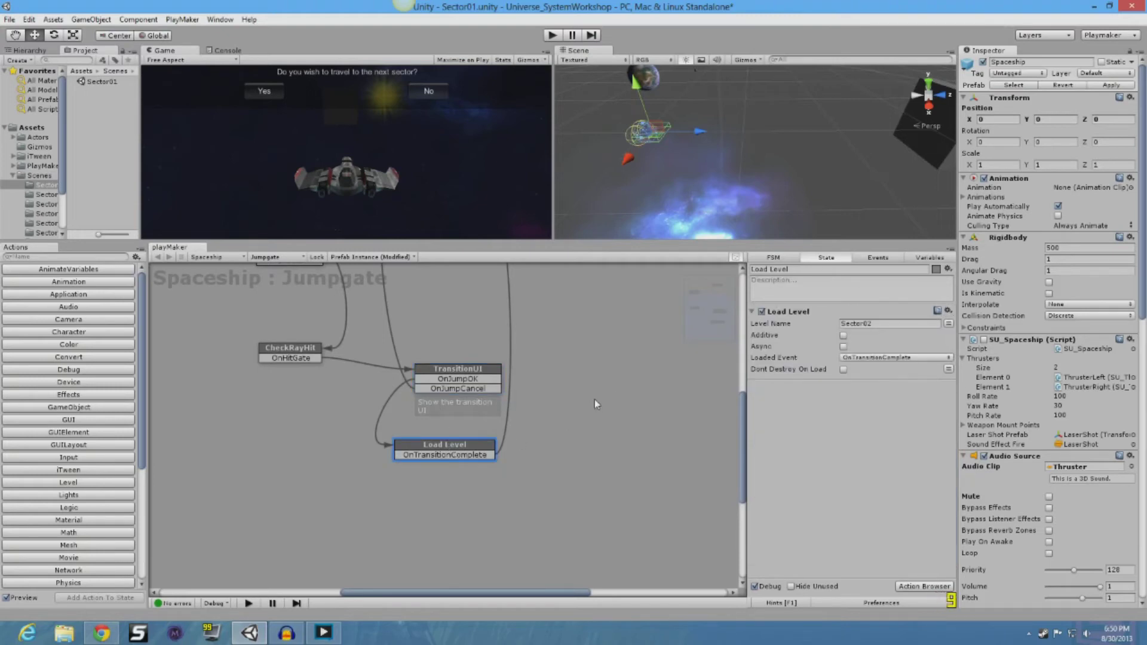
Step: Enlarge the game and scene views, recentre the Jumpgate graph with no state selected, and enter Play mode
click(886, 322)
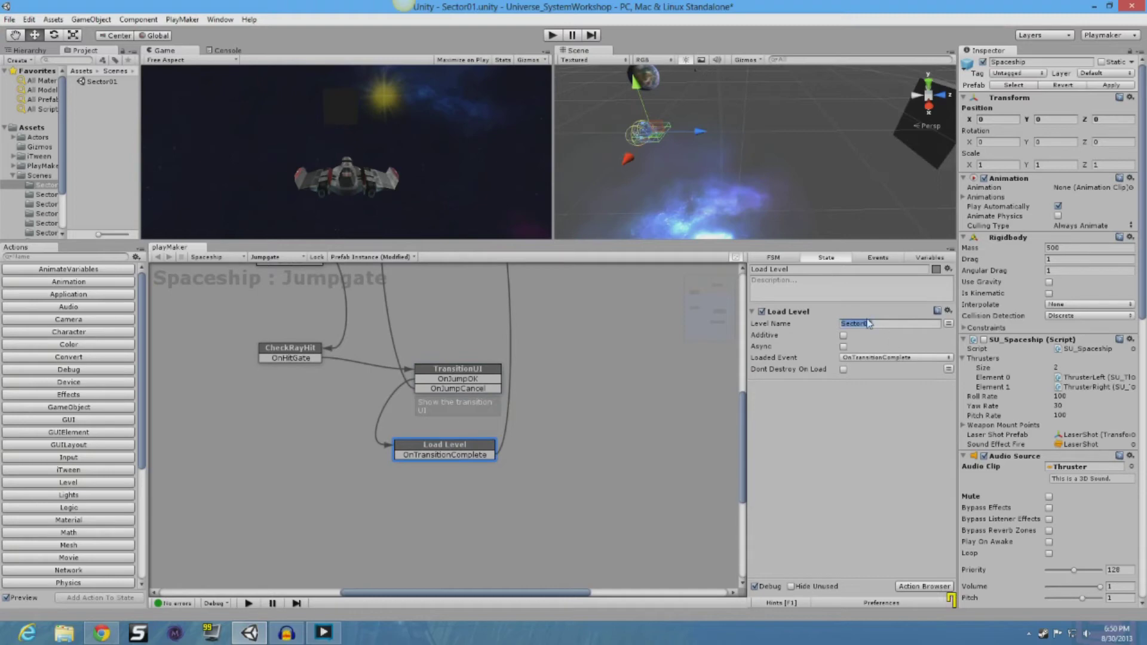
right_drag(885, 177, 831, 132)
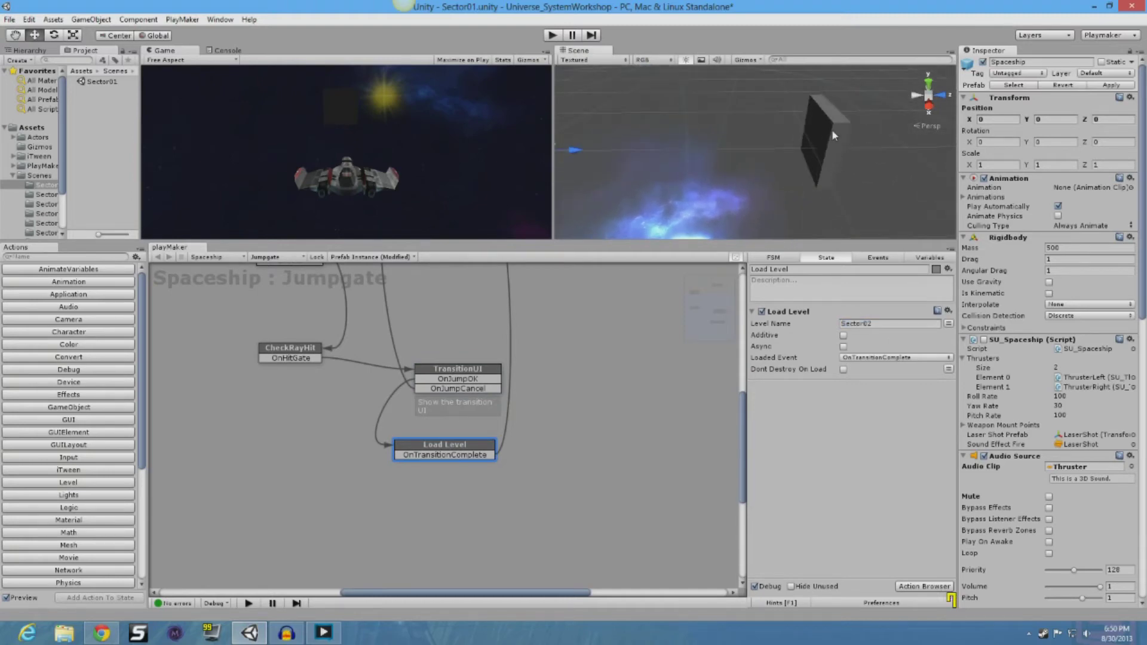
middle_drag(536, 453, 559, 439)
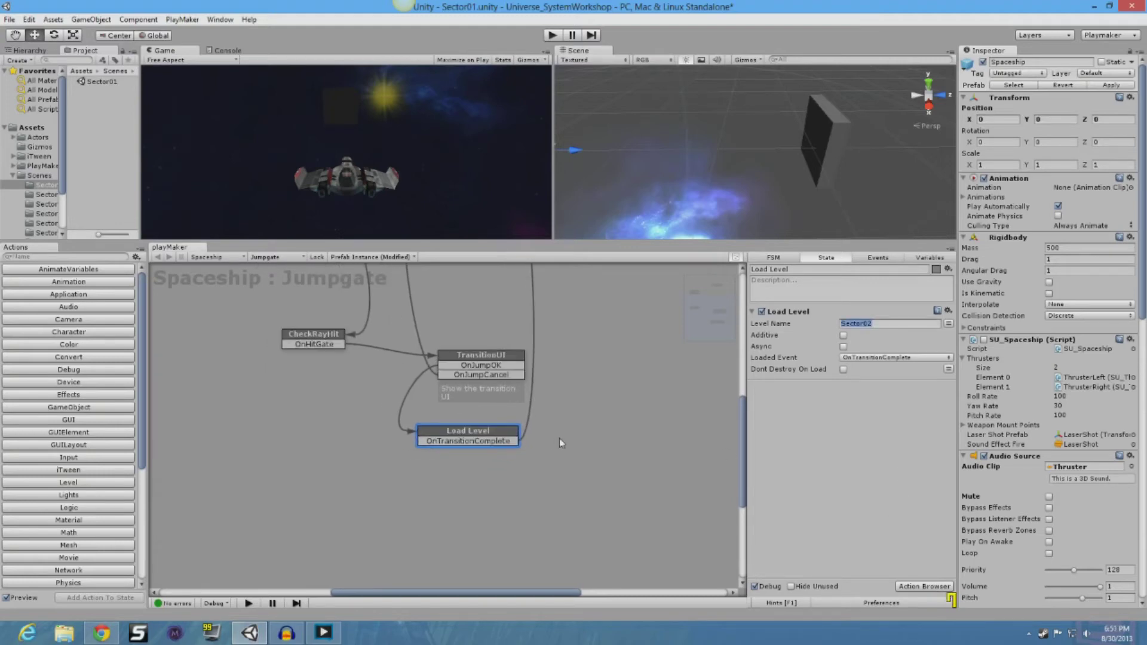
middle_drag(567, 336, 579, 361)
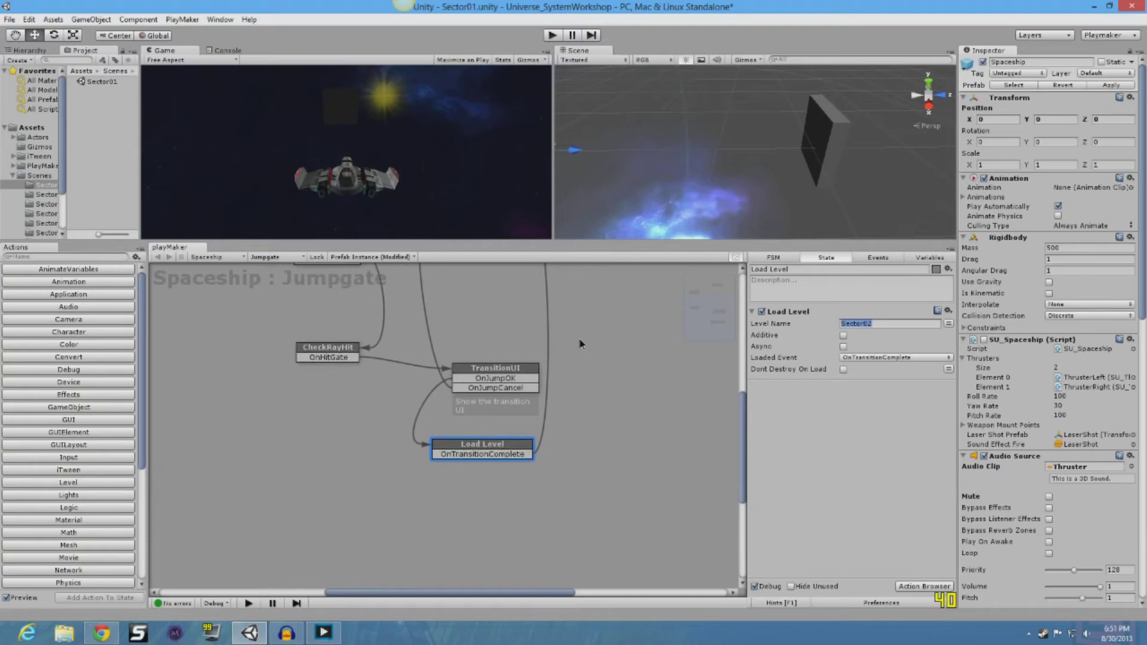
scroll(583, 366, down, 5)
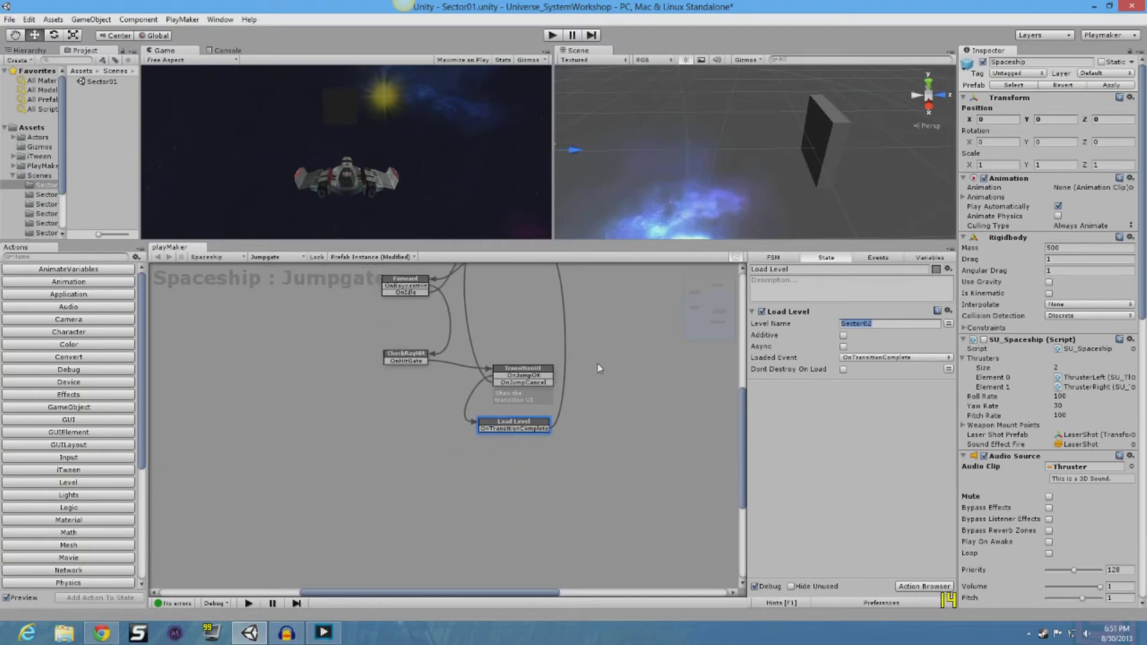
scroll(578, 412, up, 3)
scroll(569, 412, up, 3)
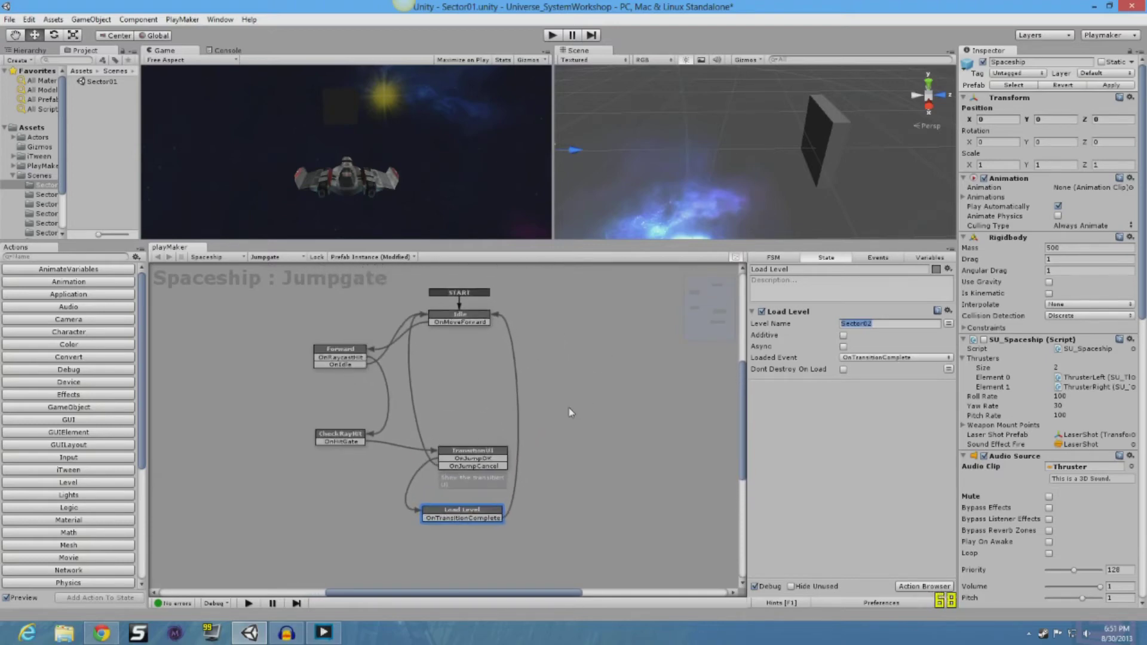
scroll(568, 413, up, 2)
middle_drag(569, 413, 582, 418)
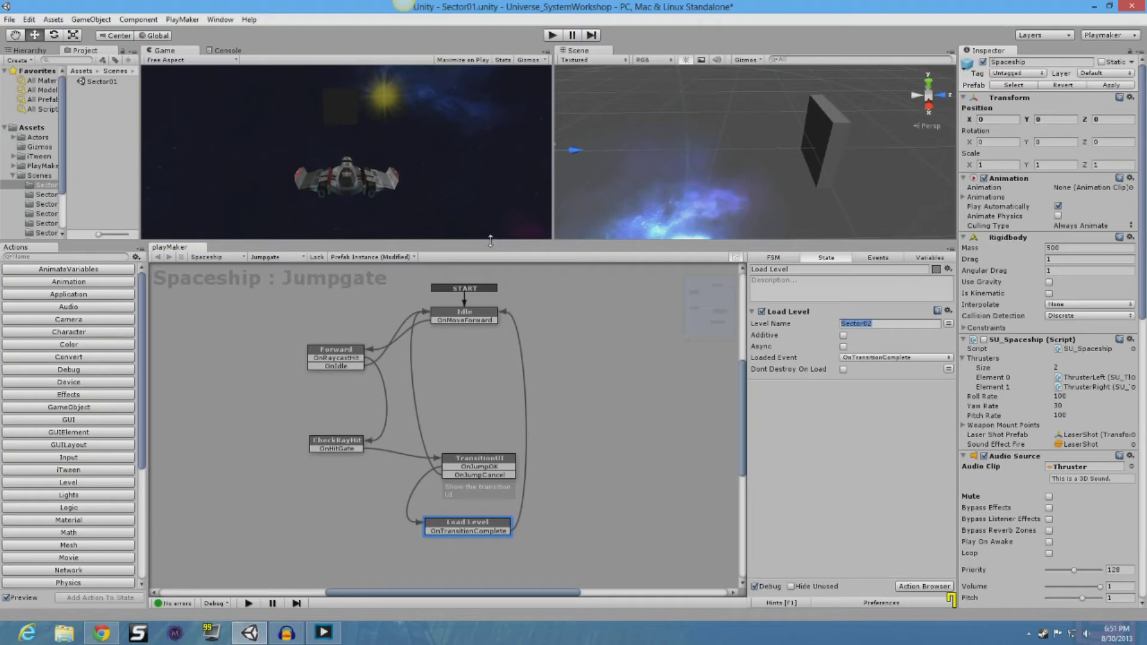
drag(498, 244, 498, 313)
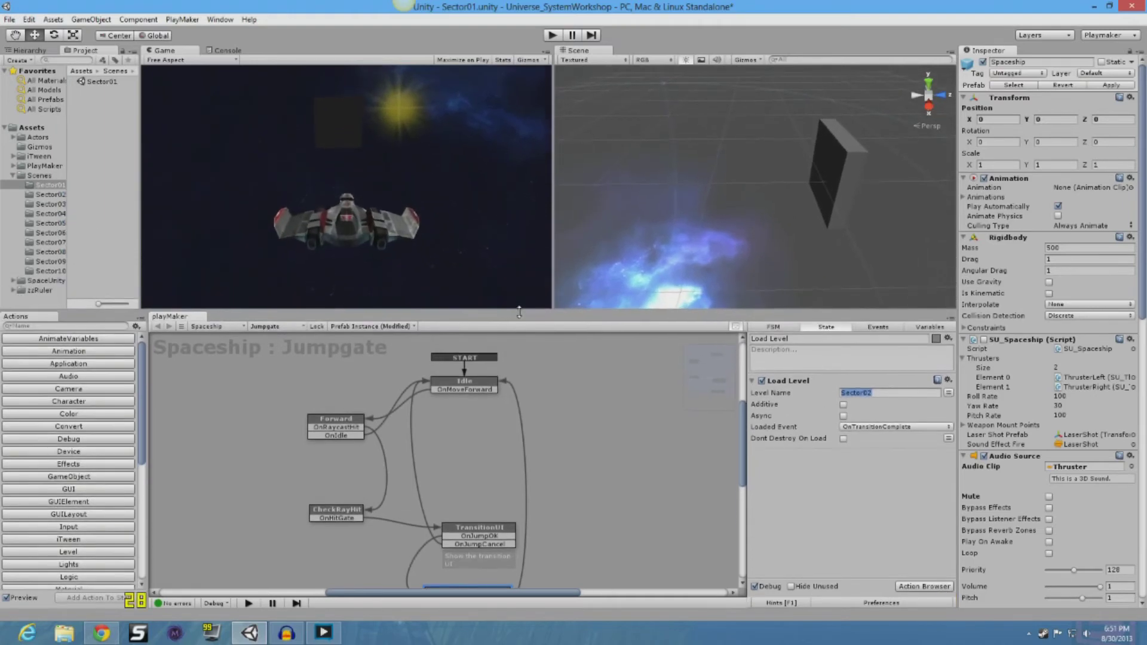
drag(620, 432, 712, 457)
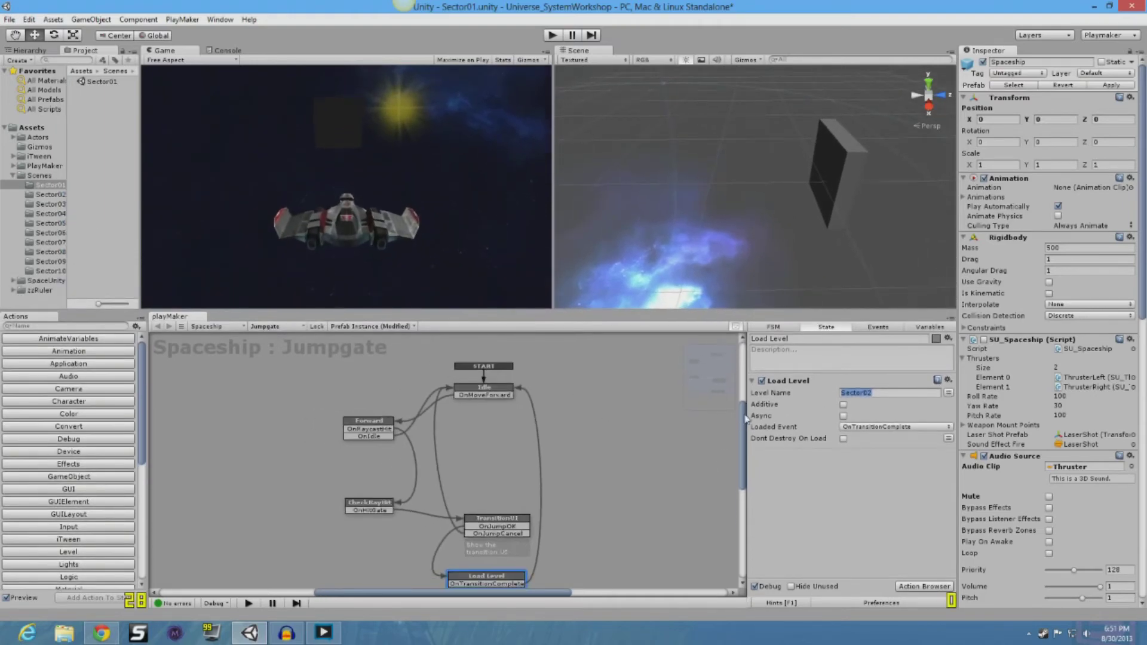
drag(747, 440, 747, 450)
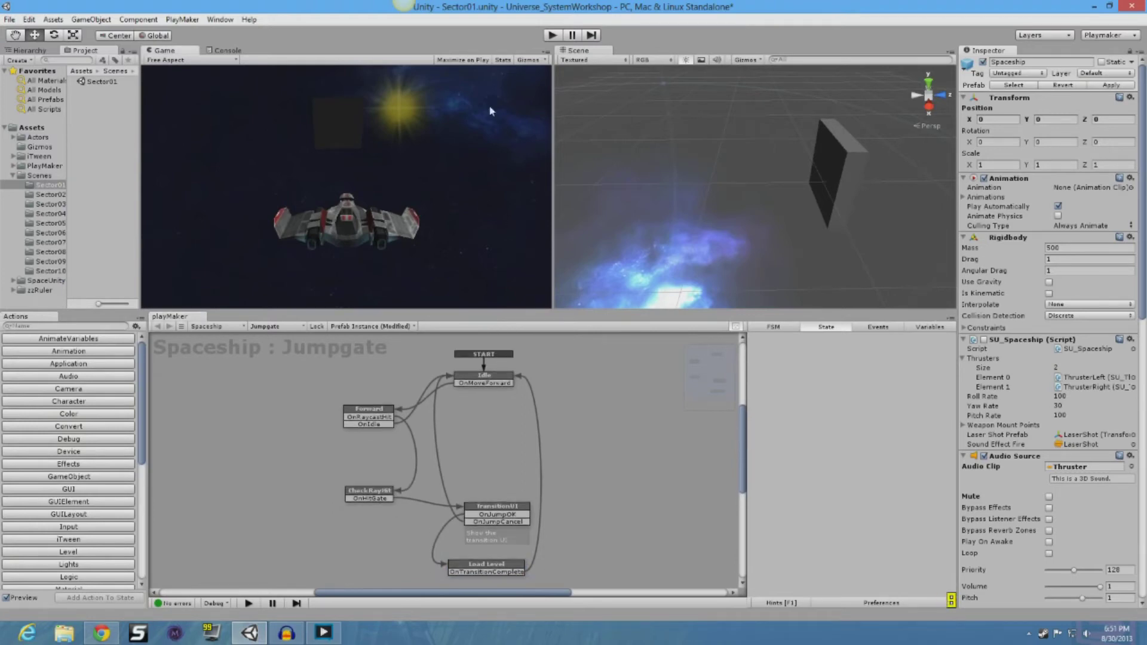
click(553, 35)
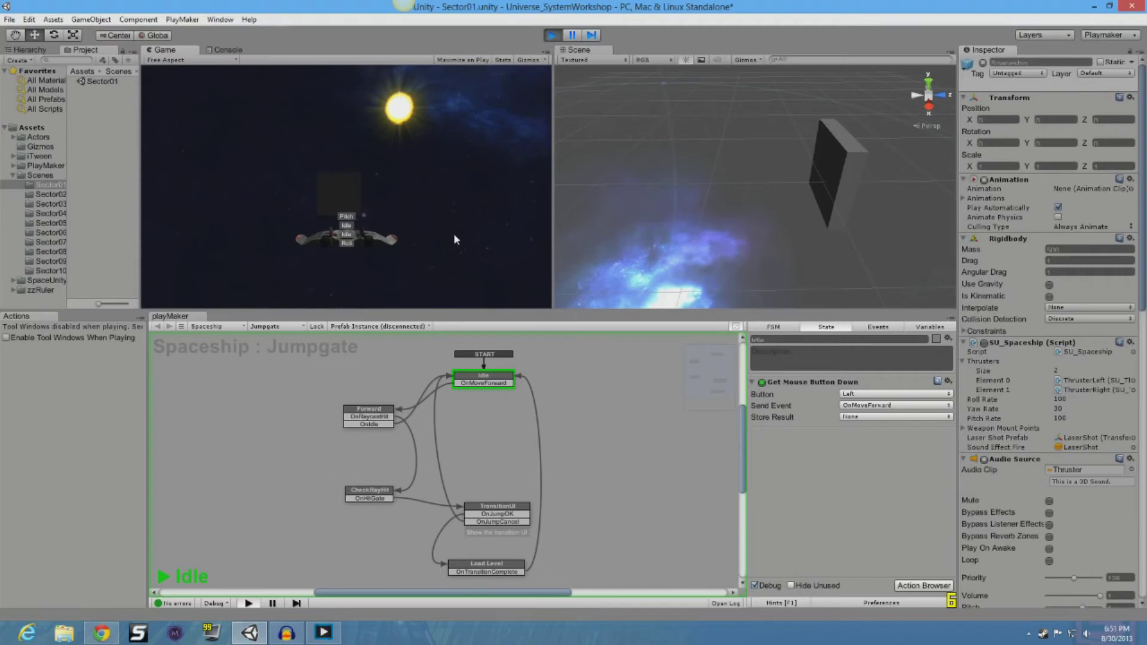
Step: Thrust the ship forward with W, tracking it in the Scene view, until it enters the jumpgate and TransitionUI appears
click(358, 231)
scroll(614, 199, up, 3)
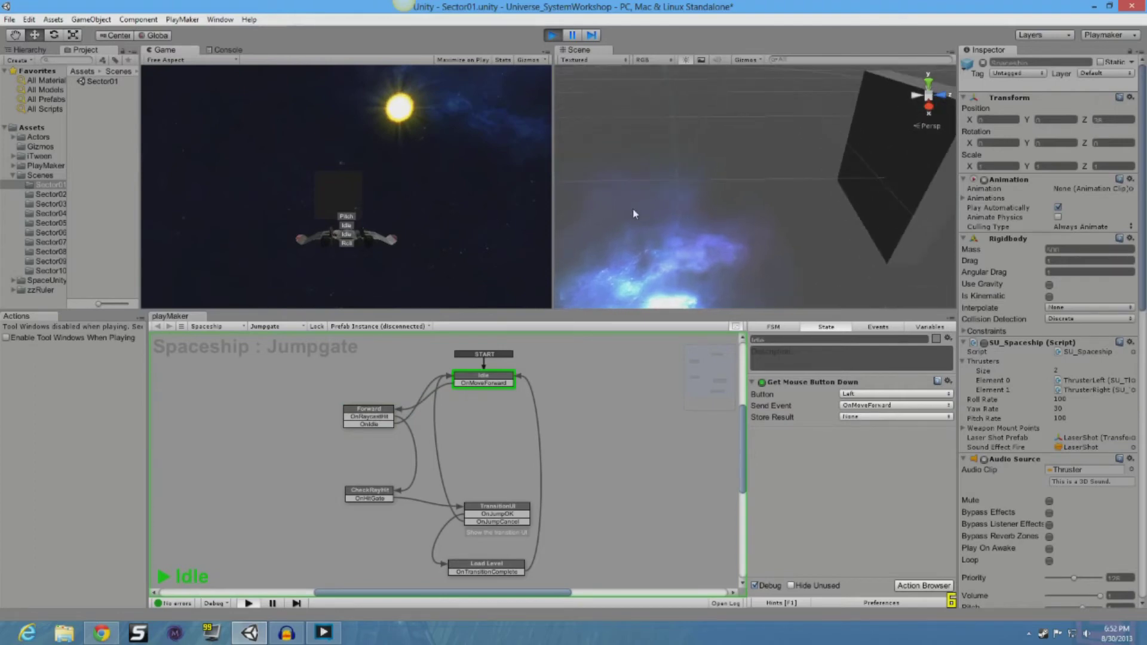
click(698, 184)
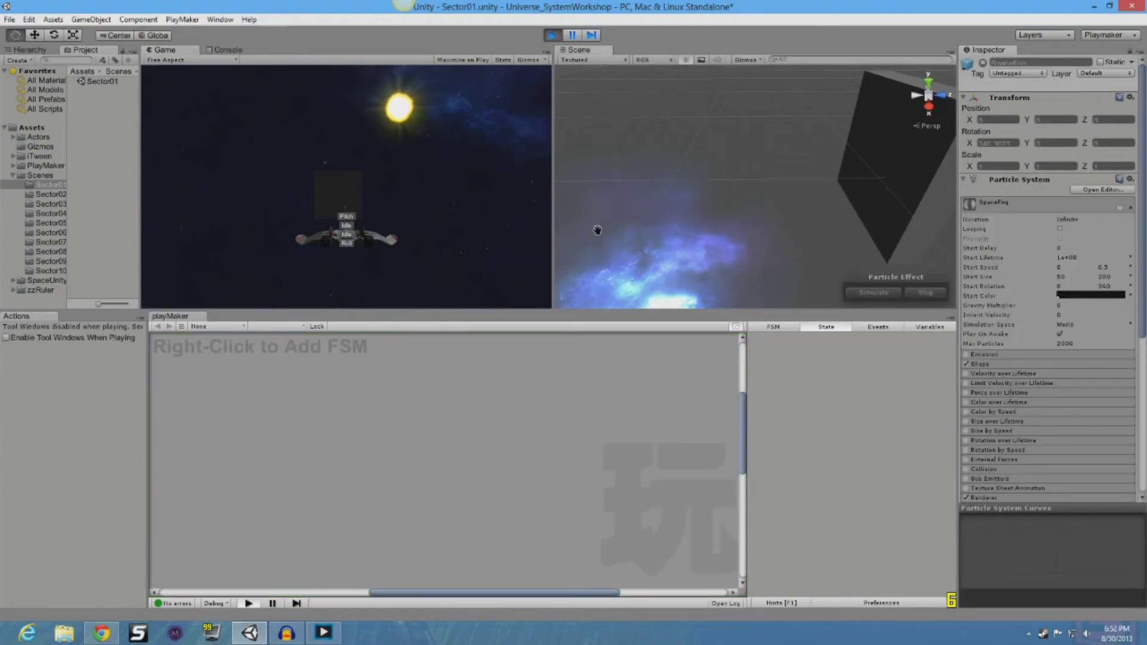
middle_drag(675, 240, 696, 236)
click(681, 225)
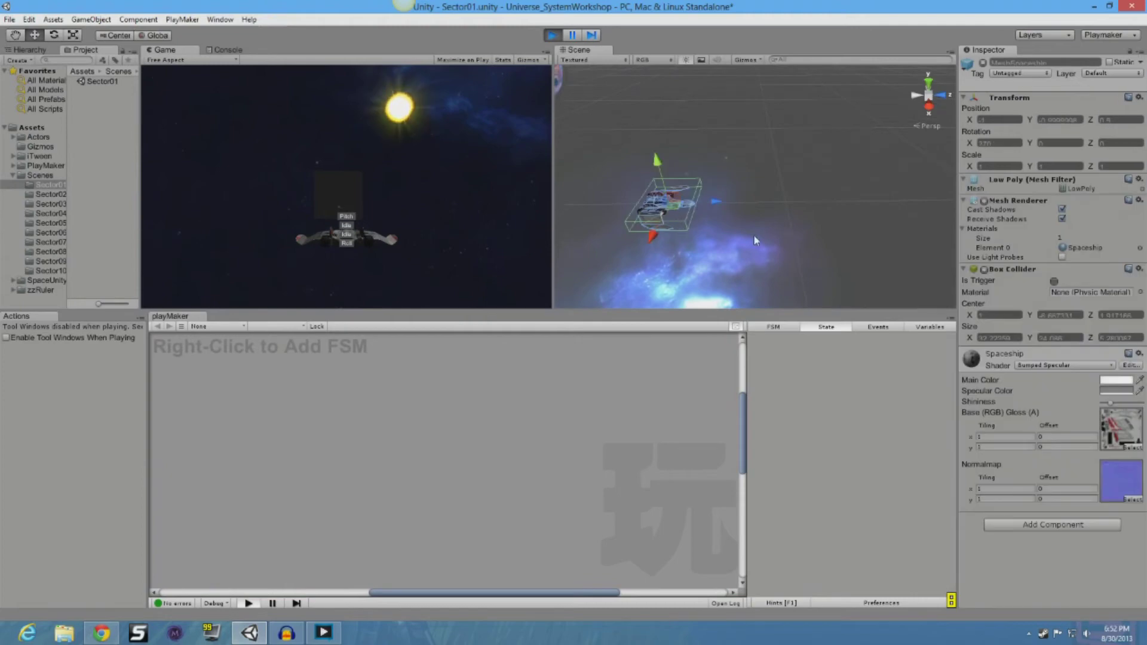
middle_drag(795, 233, 738, 231)
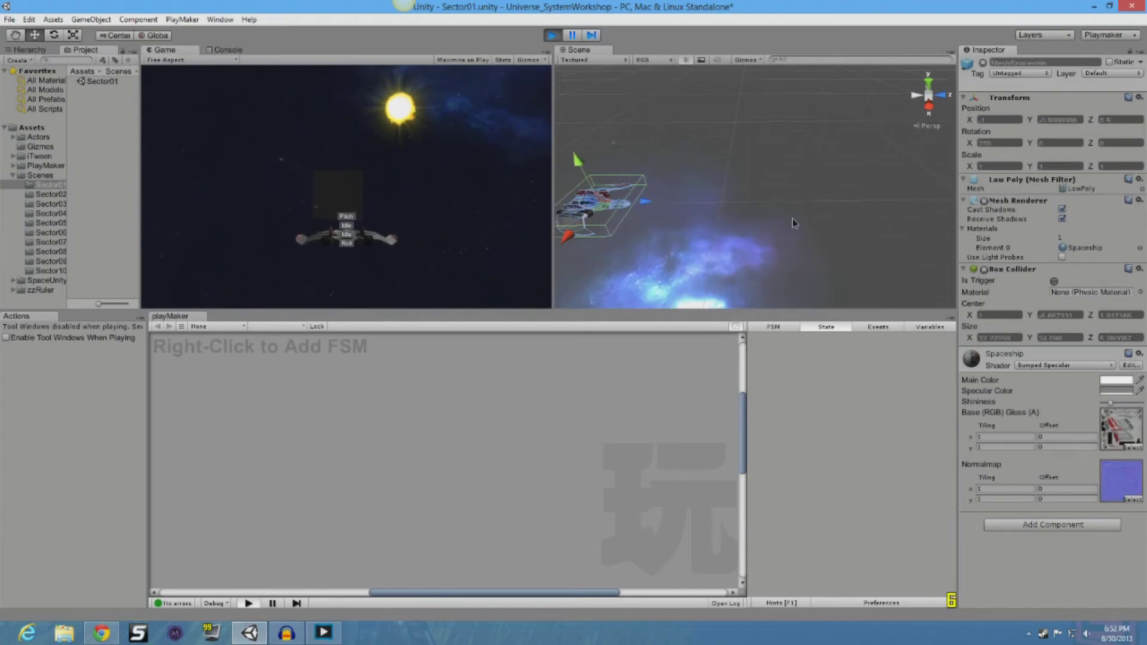
middle_drag(792, 223, 740, 219)
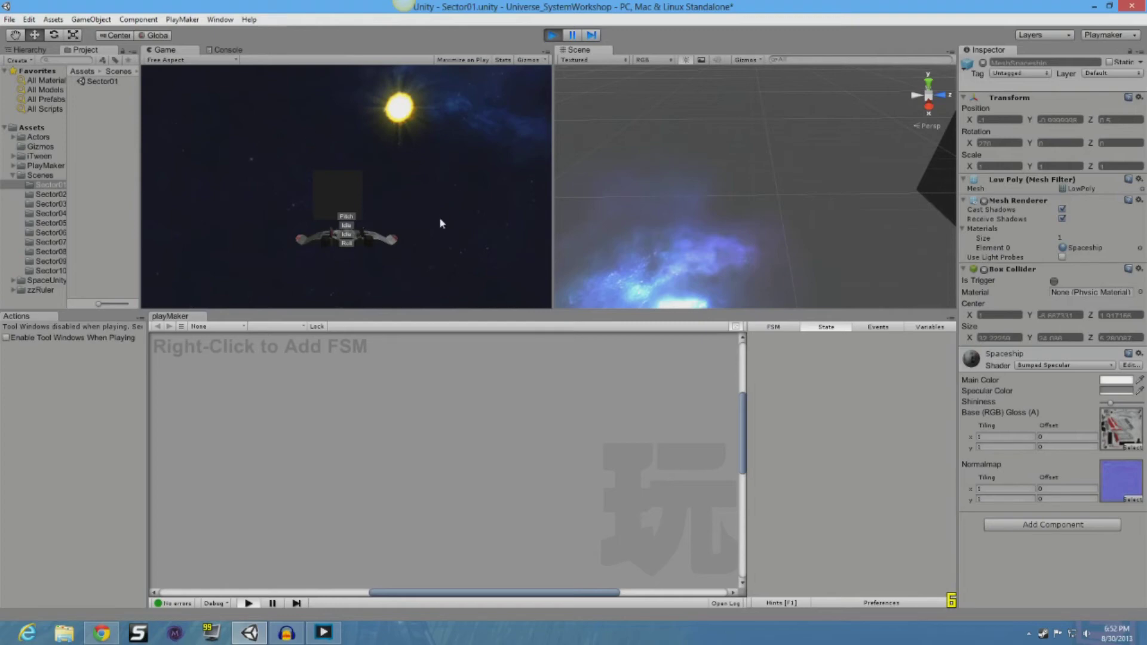
key(w)
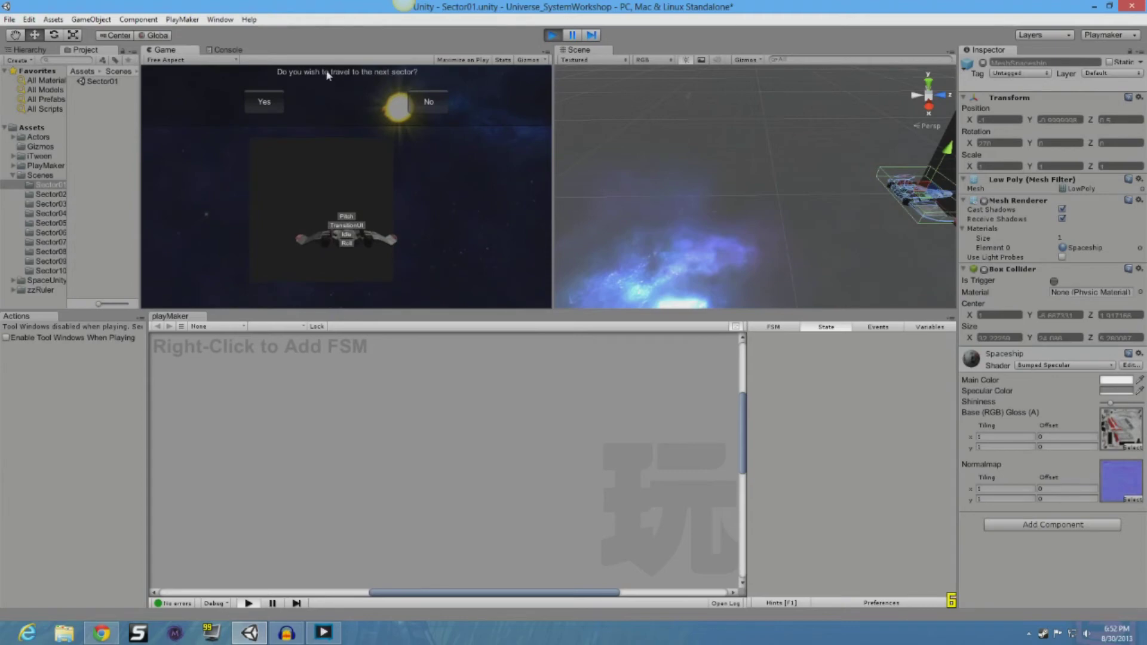
Step: Decline the travel prompt with No, re-enter the gate, then accept with Yes to load Sector02
click(421, 102)
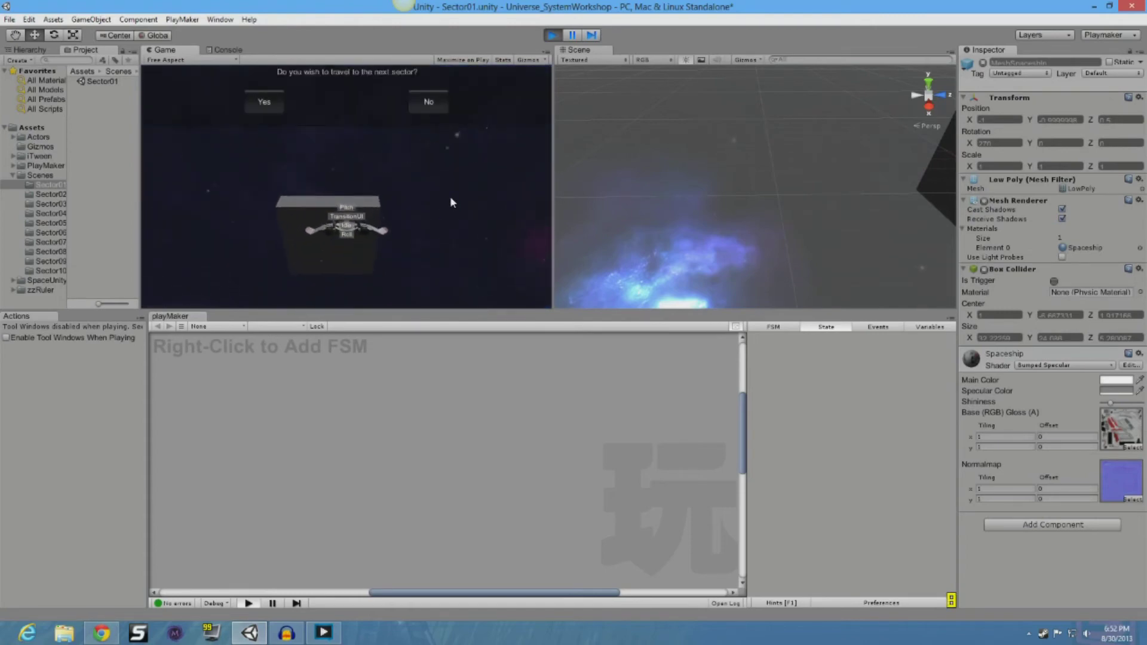
click(262, 105)
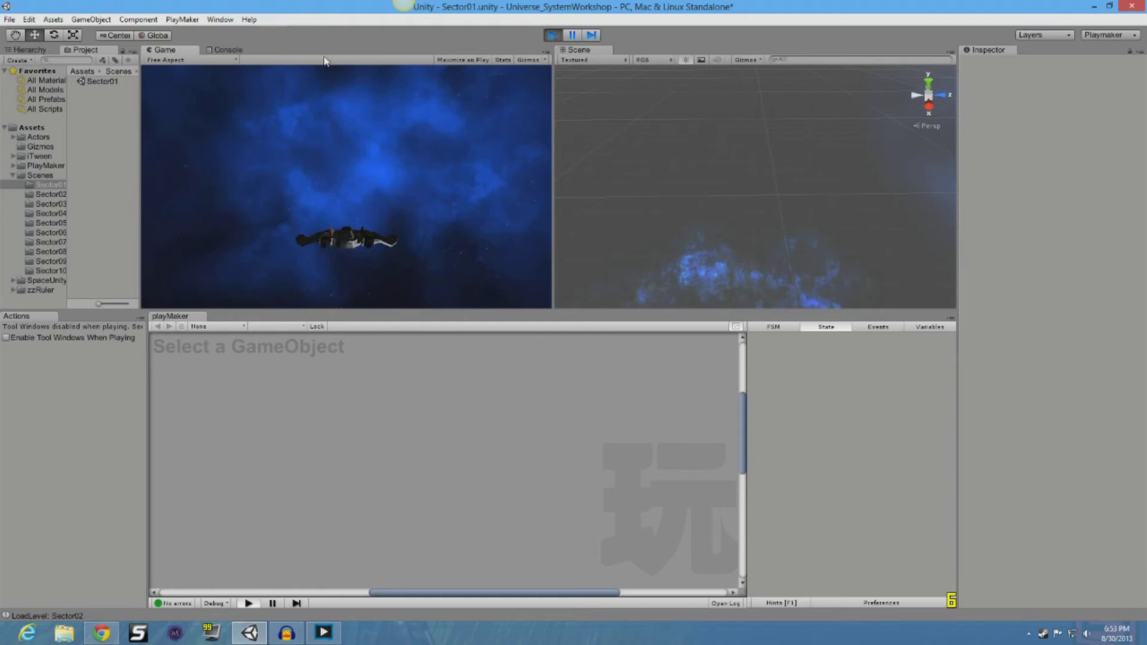
click(551, 37)
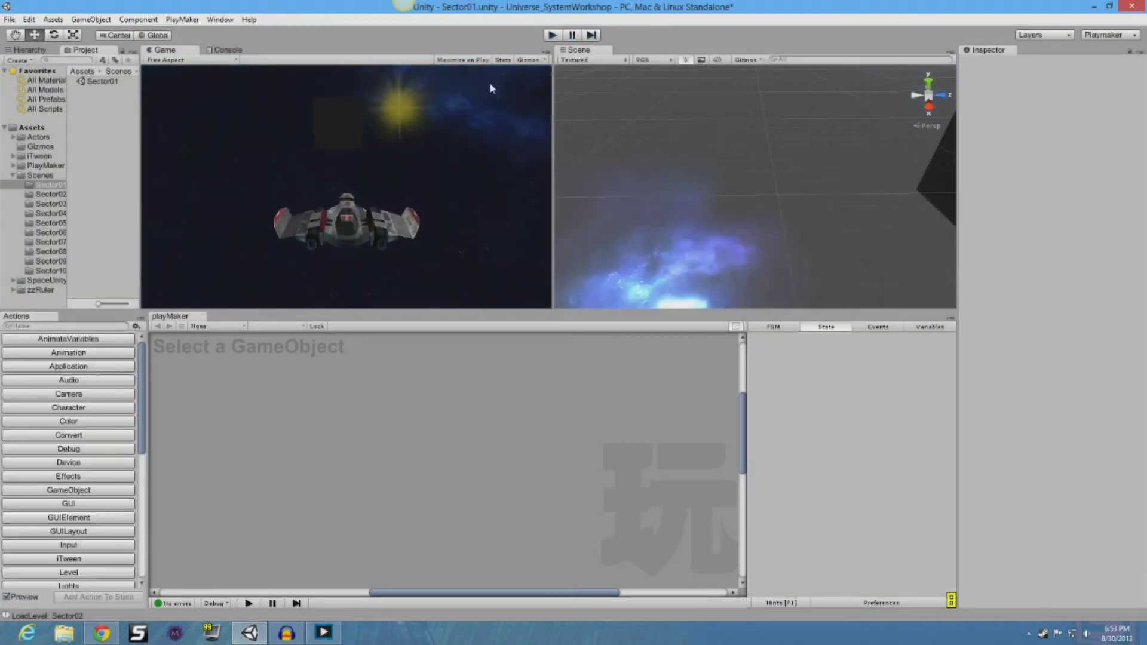
double_click(101, 81)
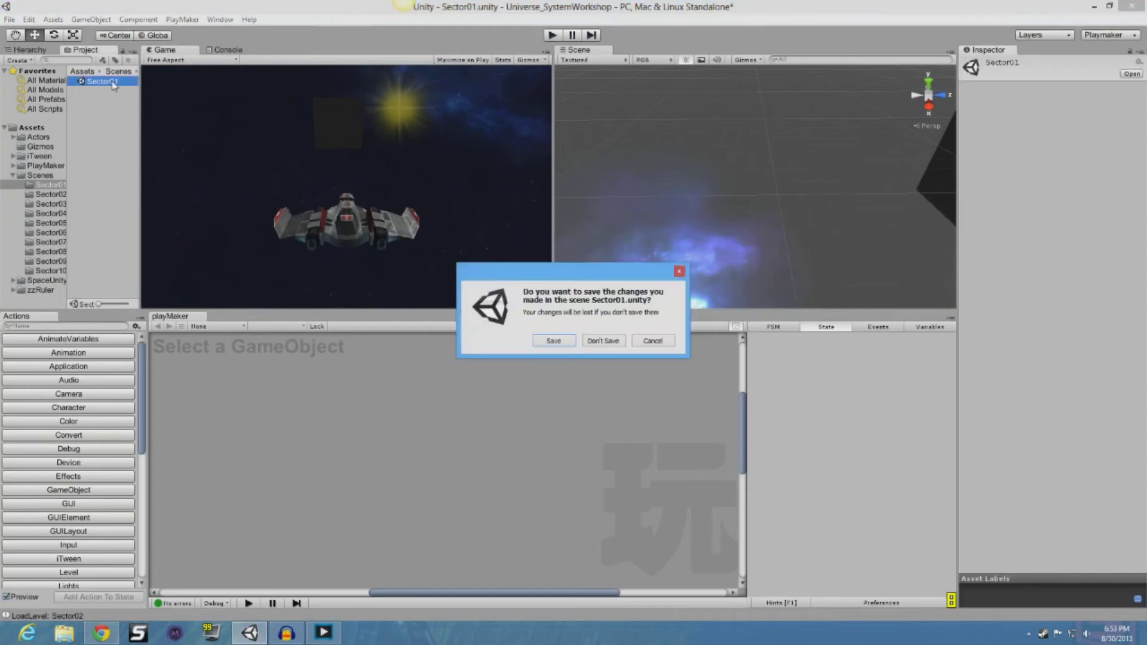
click(603, 341)
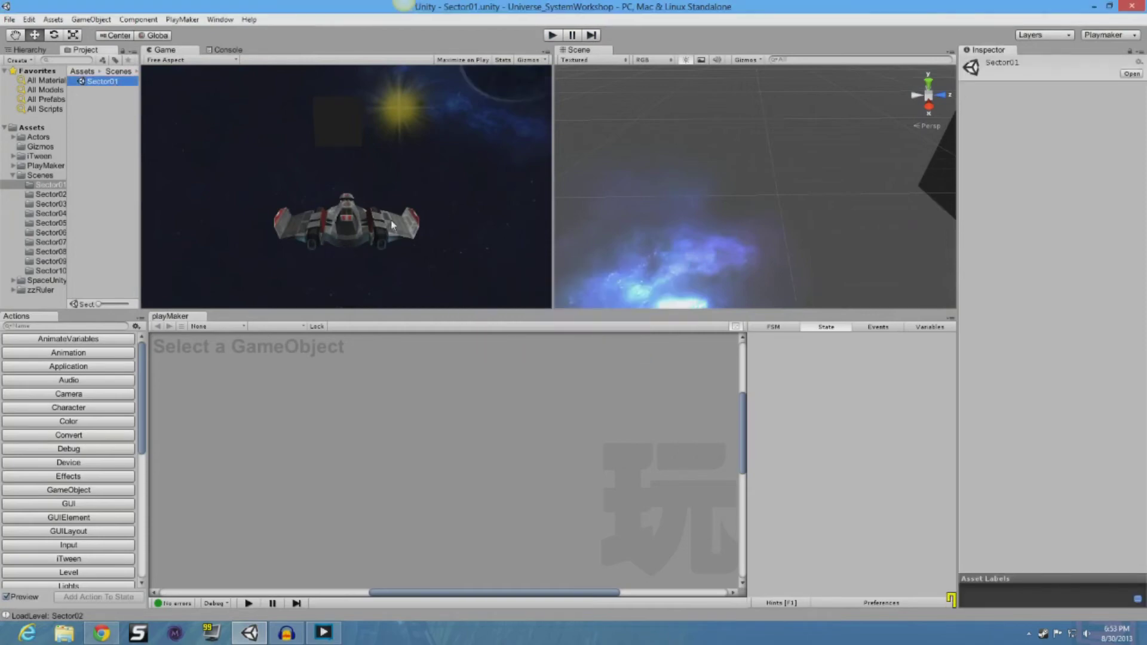
scroll(633, 207, up, 5)
scroll(633, 207, up, 3)
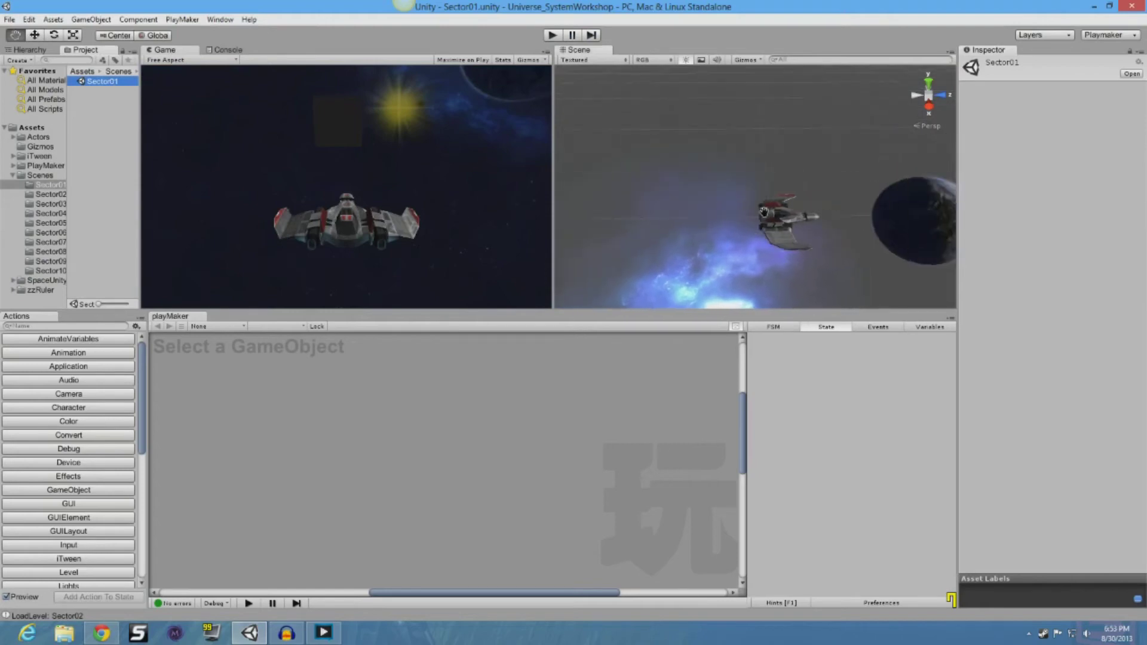
scroll(763, 212, up, 3)
middle_drag(806, 236, 789, 215)
click(793, 211)
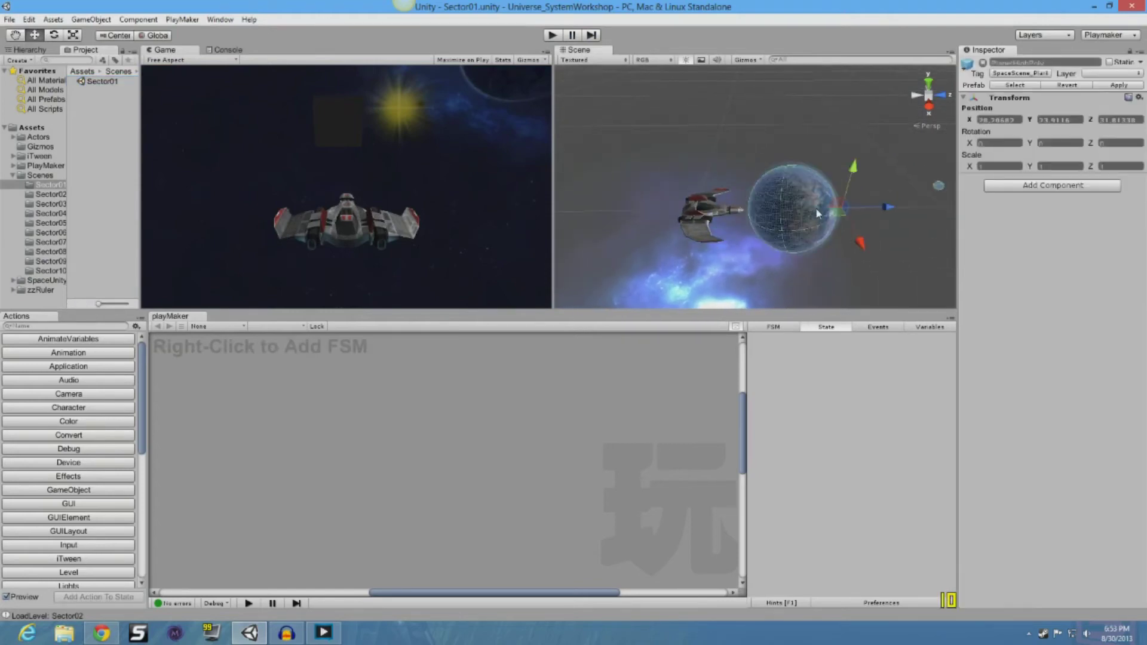
drag(853, 172, 878, 30)
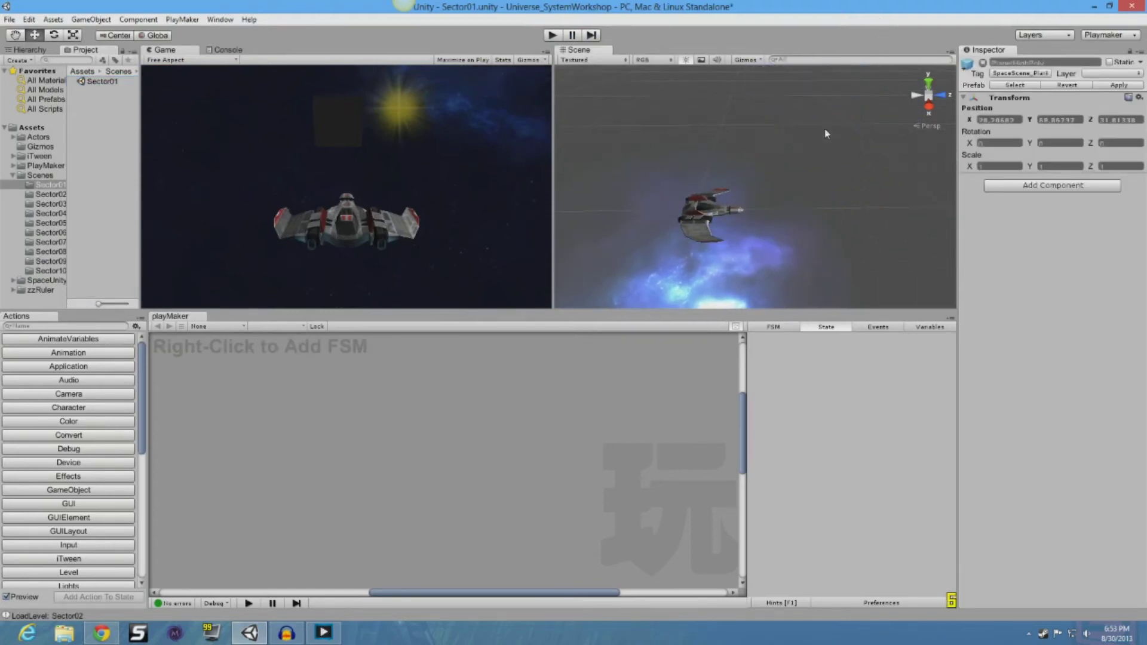
click(713, 211)
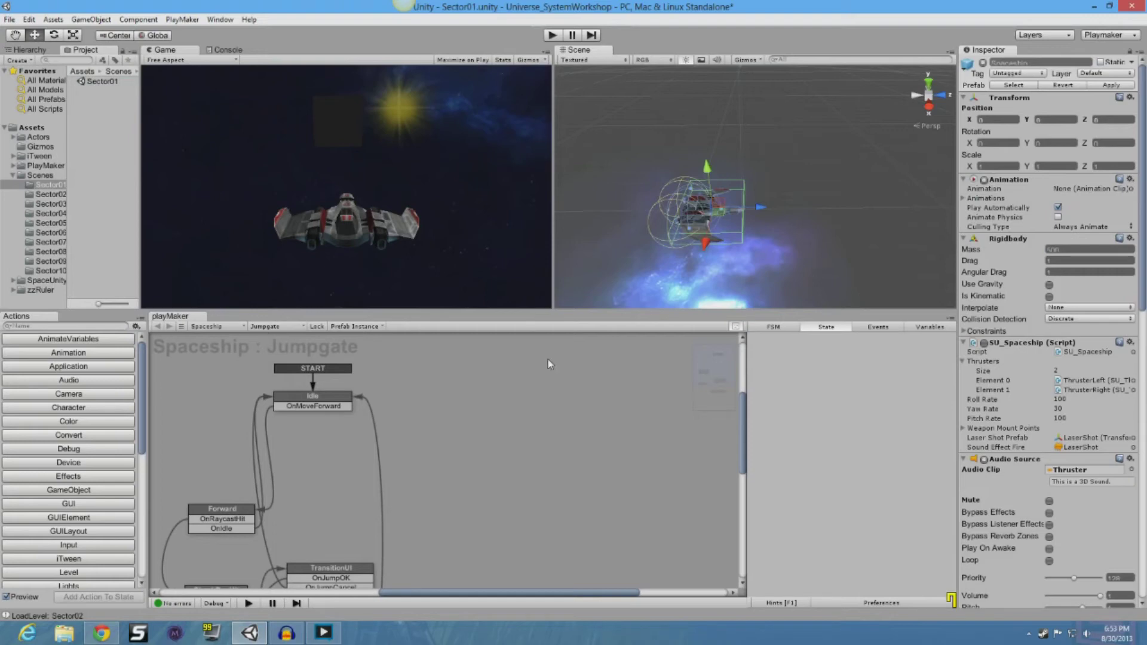
drag(756, 221, 763, 218)
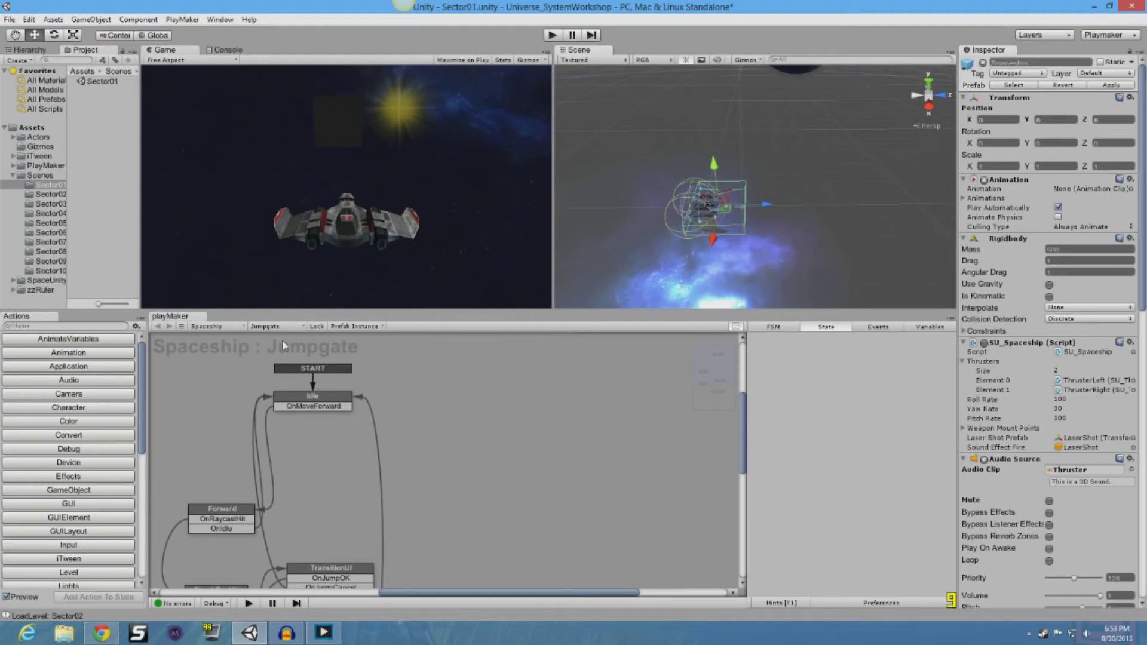
Step: Select Thrust in the FSM selector, showing its Idle state sending OnMoveForward on left-click
click(264, 326)
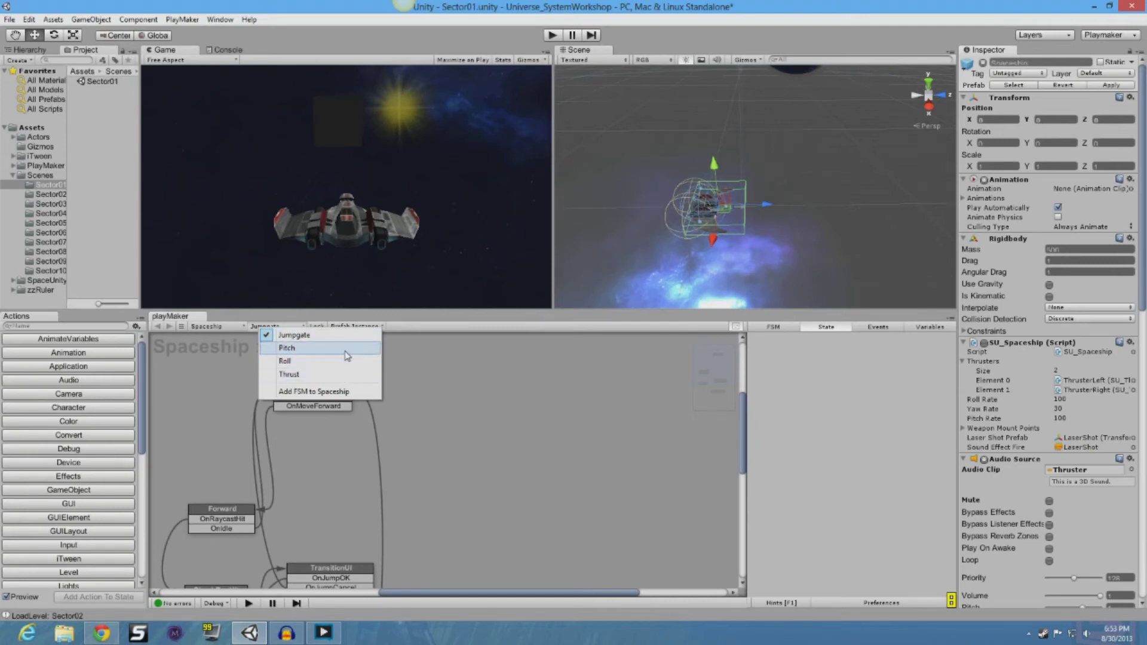
click(347, 375)
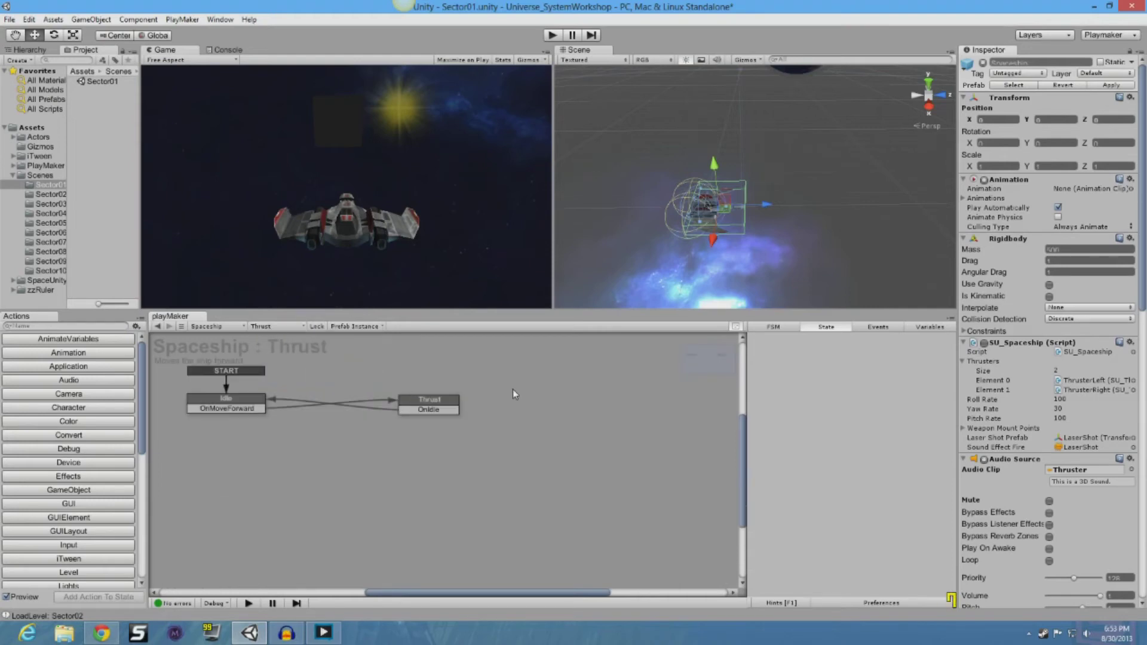
Step: Review Idle then Thrust, whose Translate Z is 100 with Audio Play, then select the FSM-less ship mesh
click(226, 401)
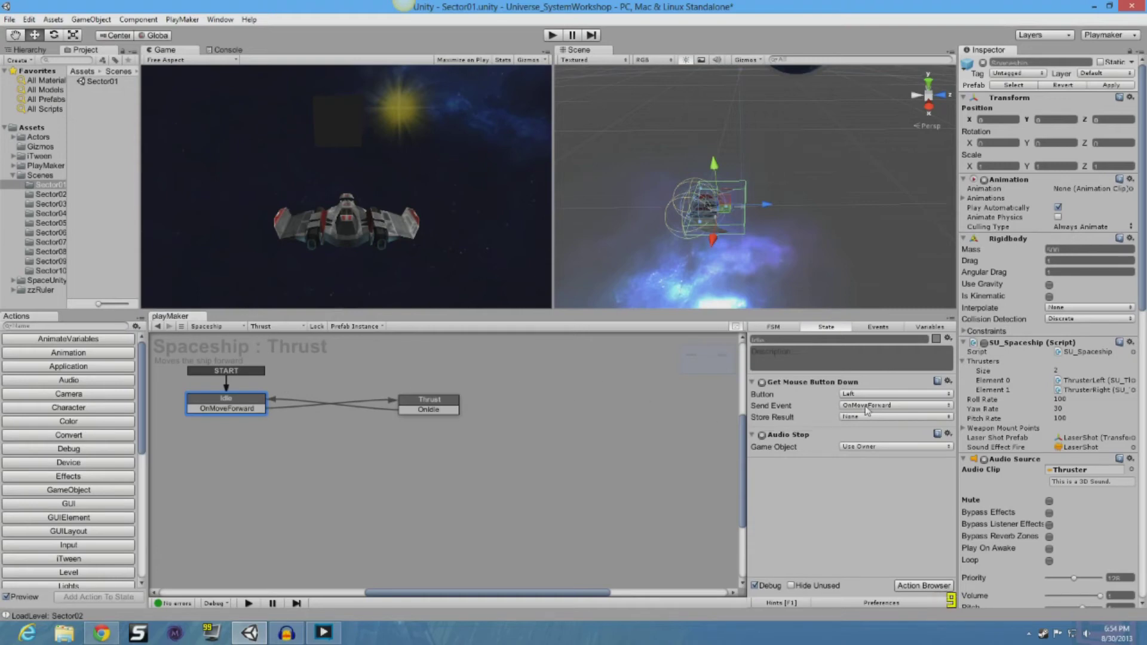
click(440, 410)
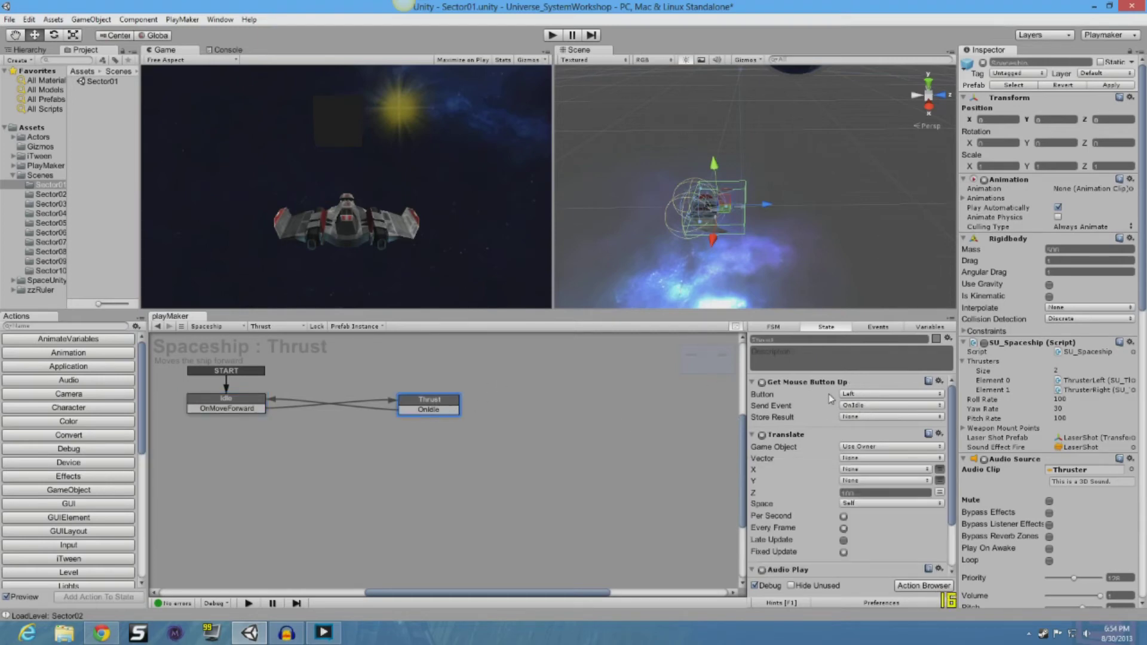
drag(952, 391, 952, 427)
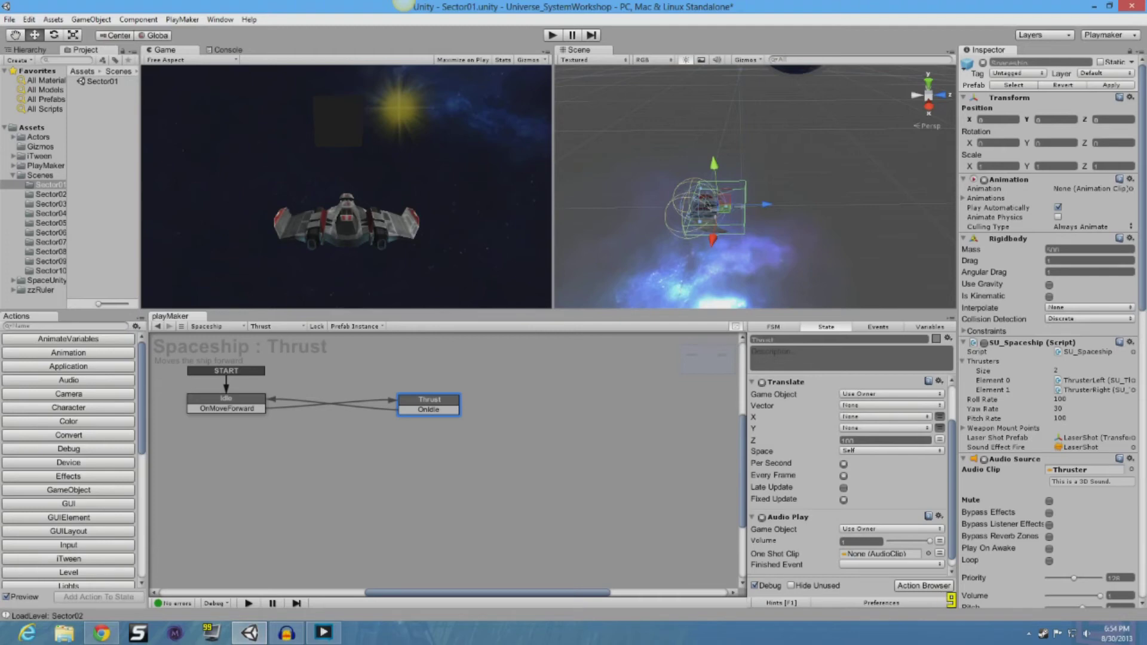
double_click(847, 439)
click(714, 211)
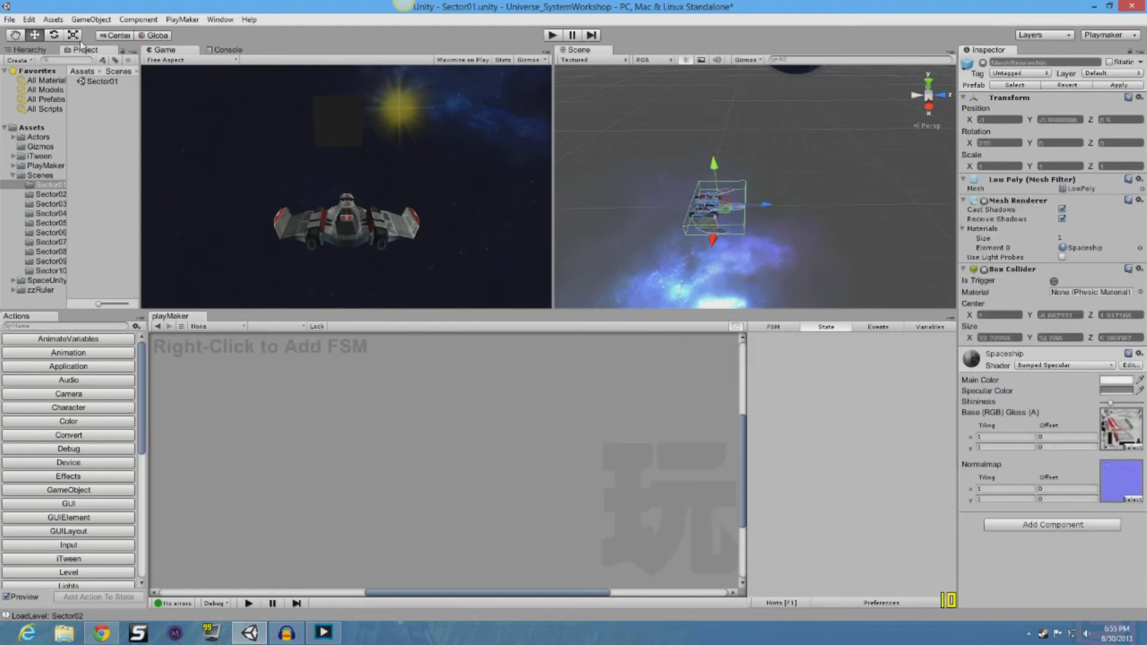
key(e)
drag(724, 168, 875, 259)
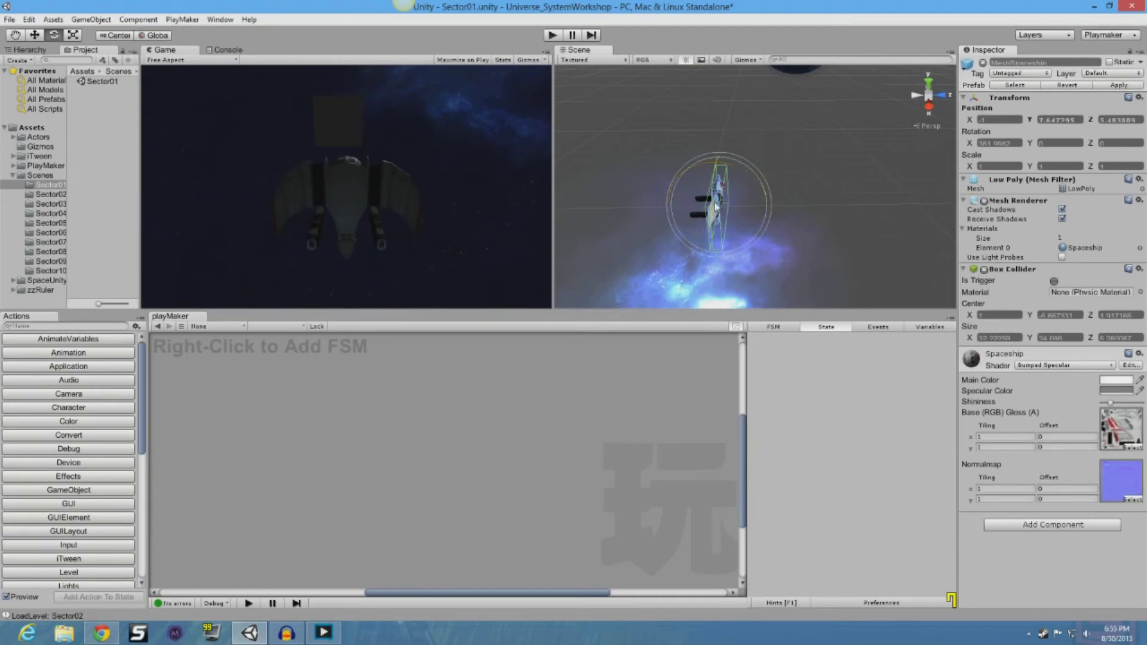
key(w)
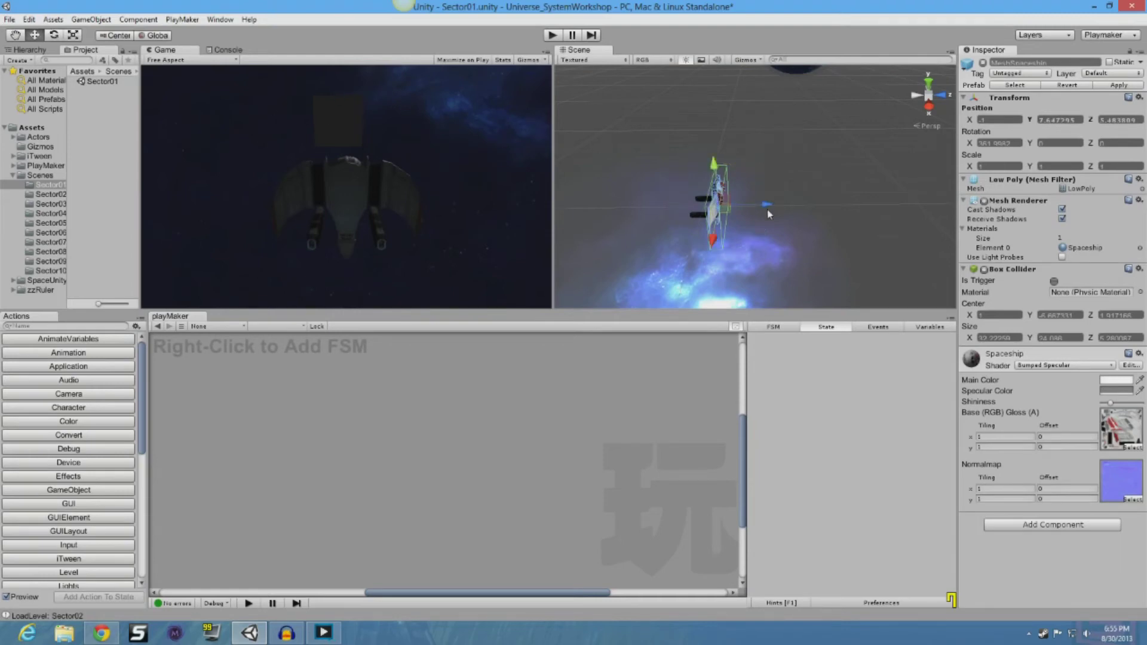
mouse_move(767, 207)
mouse_down()
mouse_move(905, 208)
mouse_move(769, 209)
mouse_up()
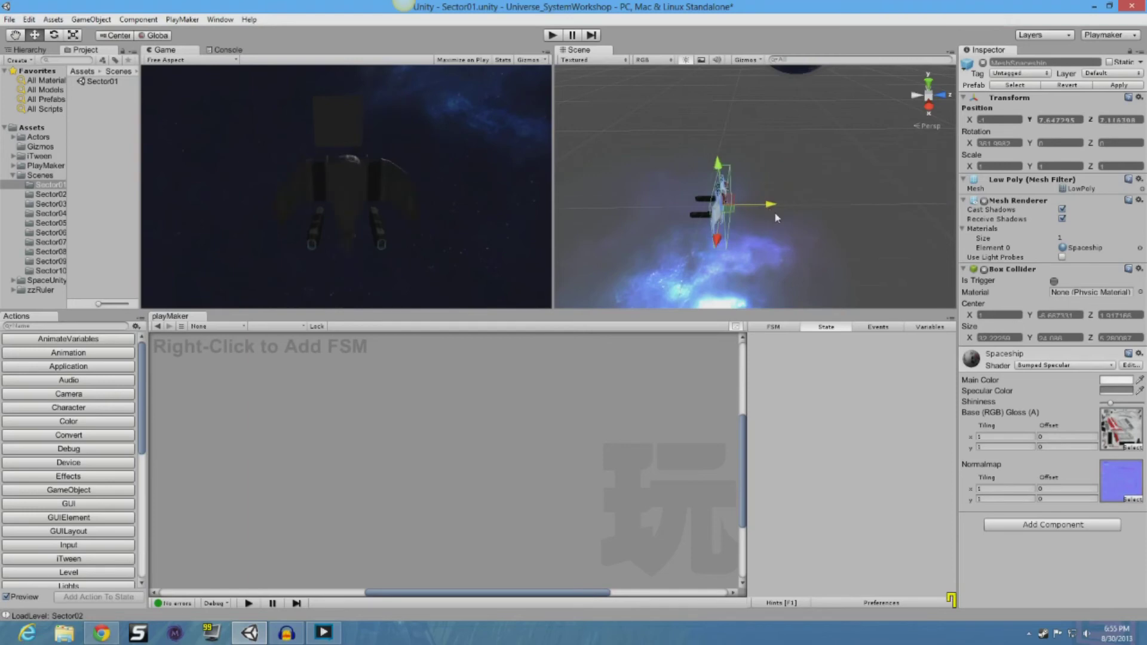
key(ctrl+z)
key(ctrl+z)
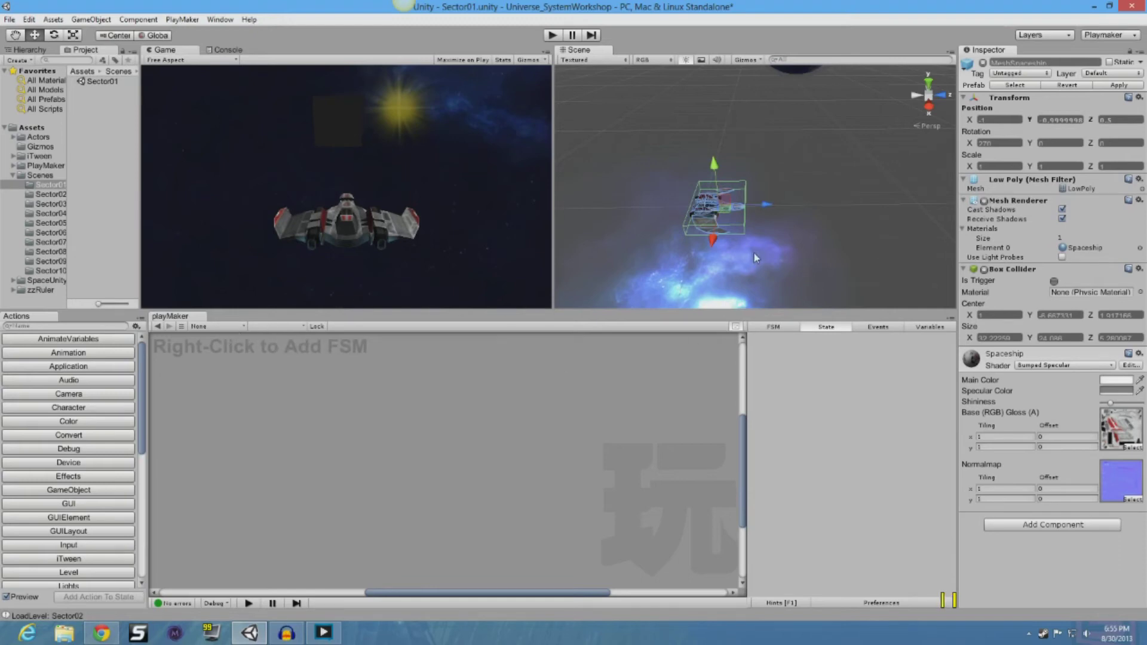
click(710, 225)
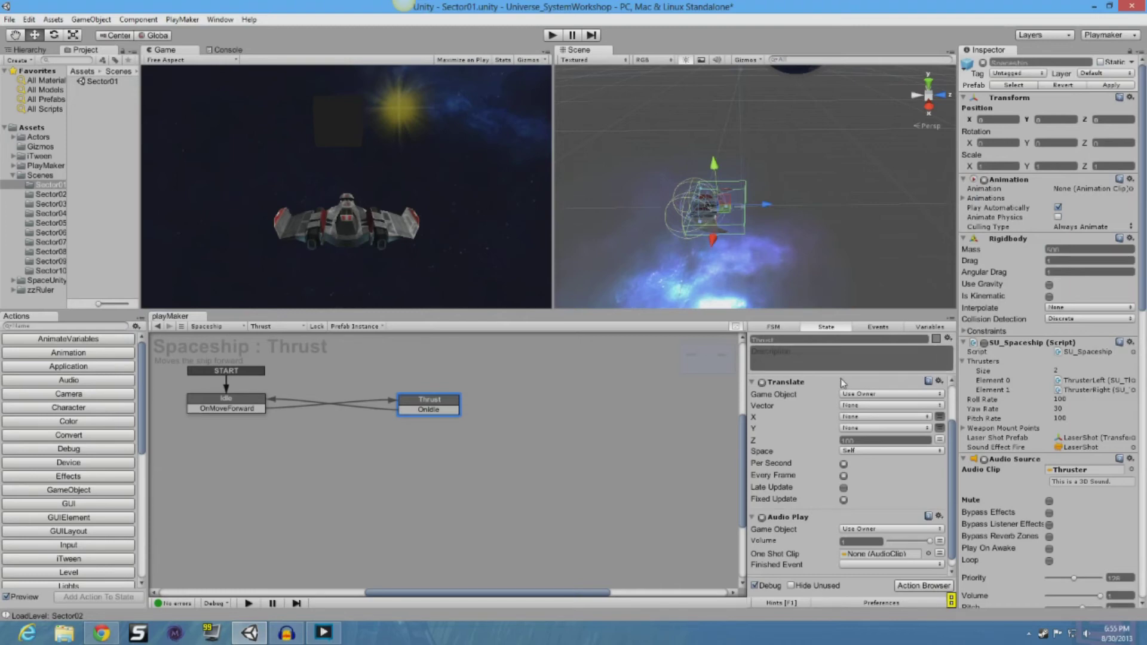
scroll(861, 457, down, 1)
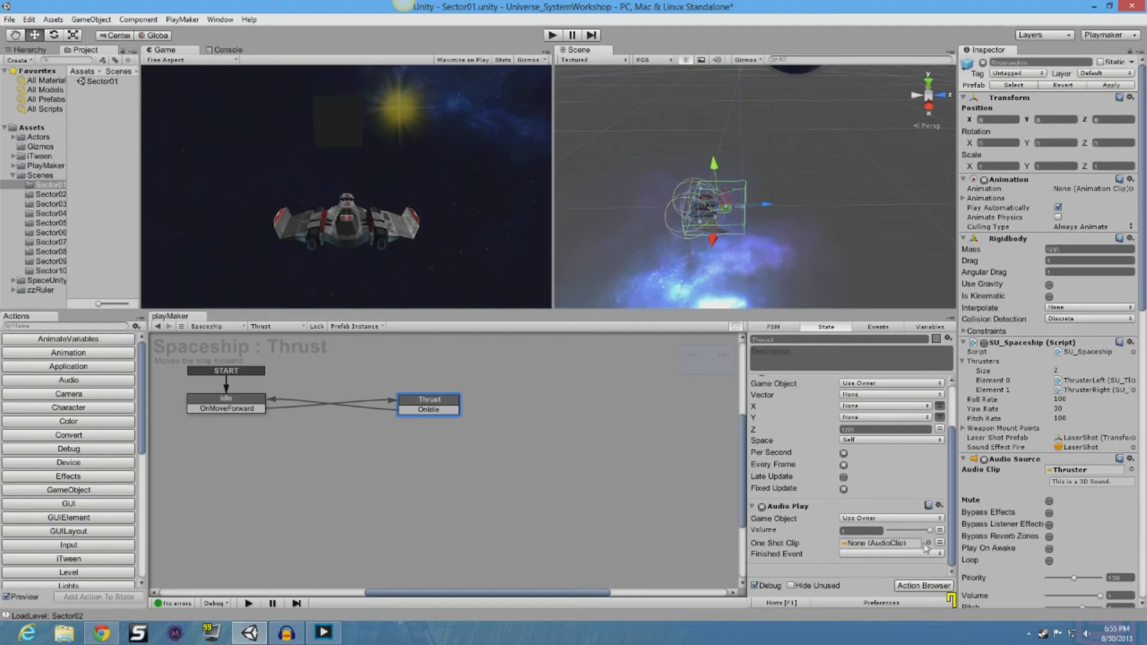
scroll(814, 485, up, 1)
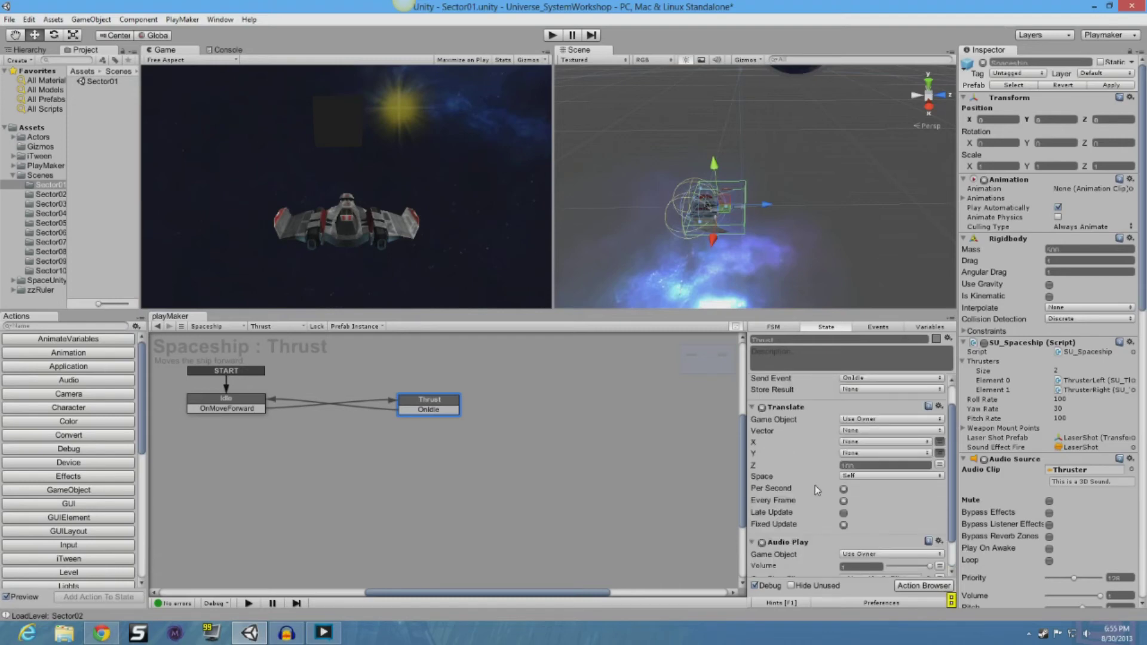
scroll(815, 484, up, 1)
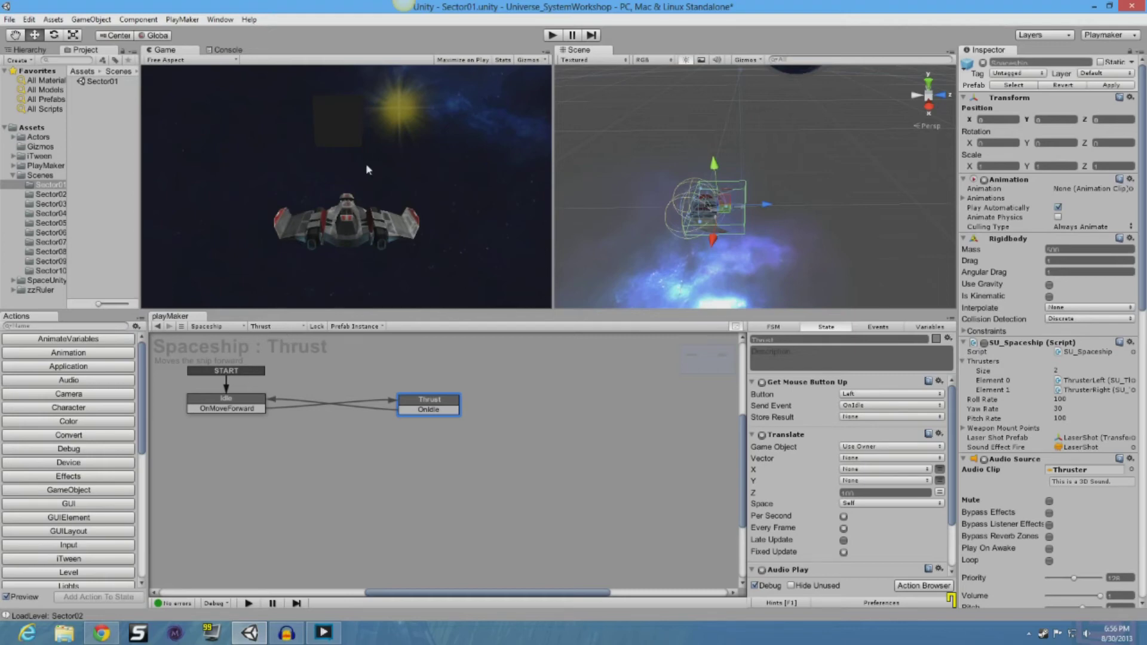
scroll(836, 232, down, 5)
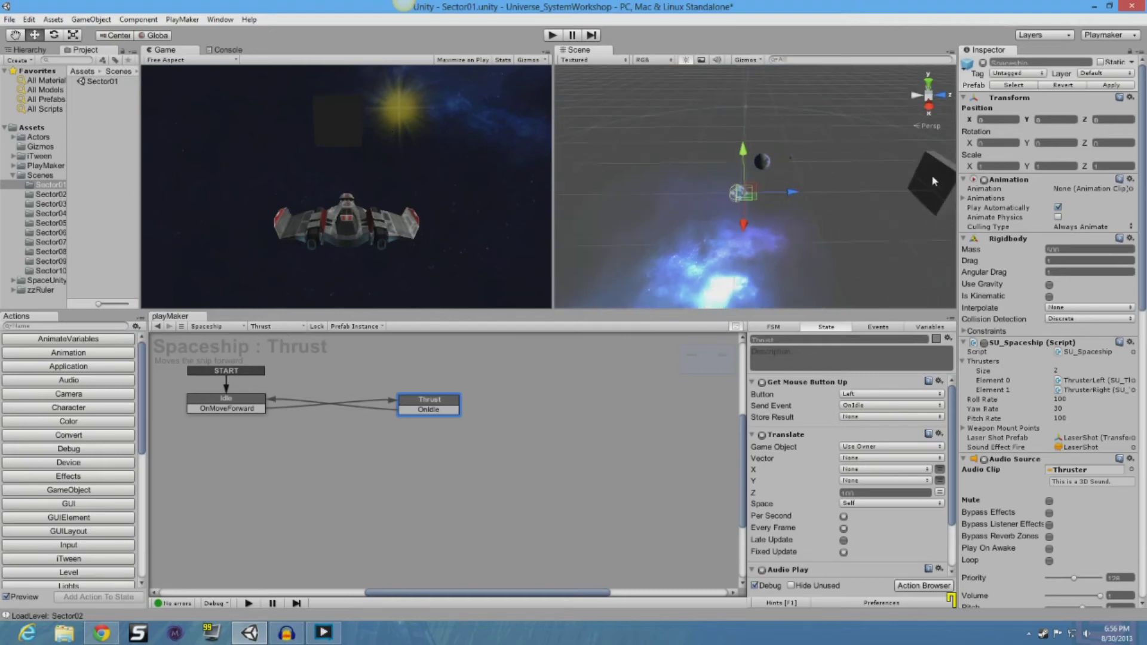
Step: Drag the JumpGate cube left and high above the scene, then reselect the Spaceship listing its four FSMs
click(930, 175)
drag(932, 179, 897, 184)
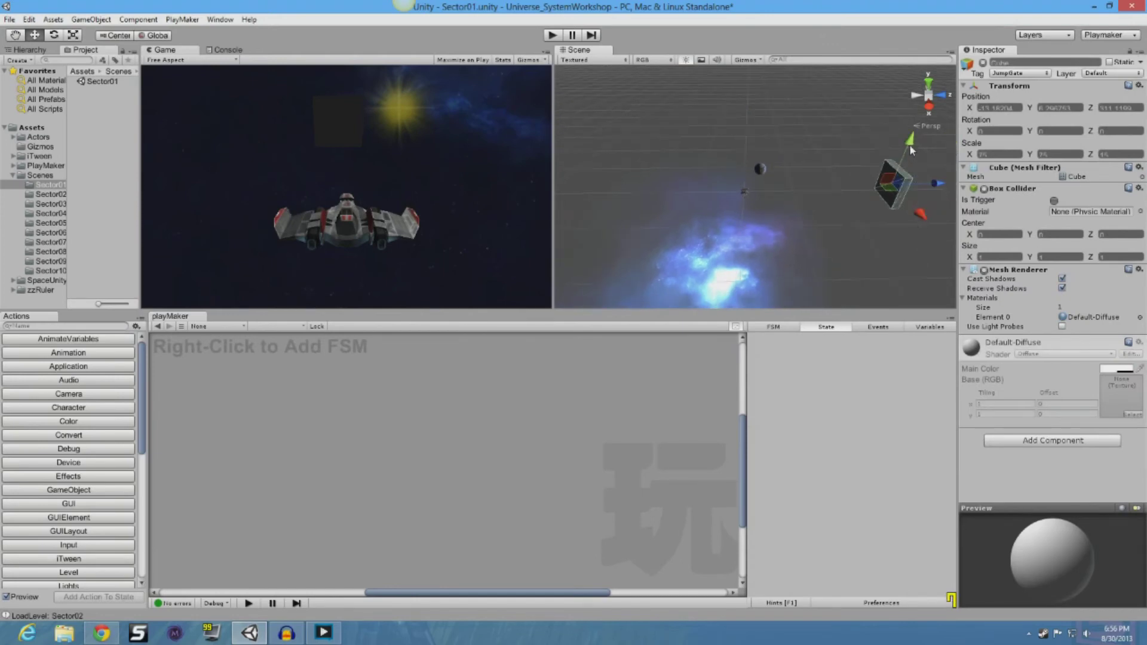
drag(910, 143, 932, 71)
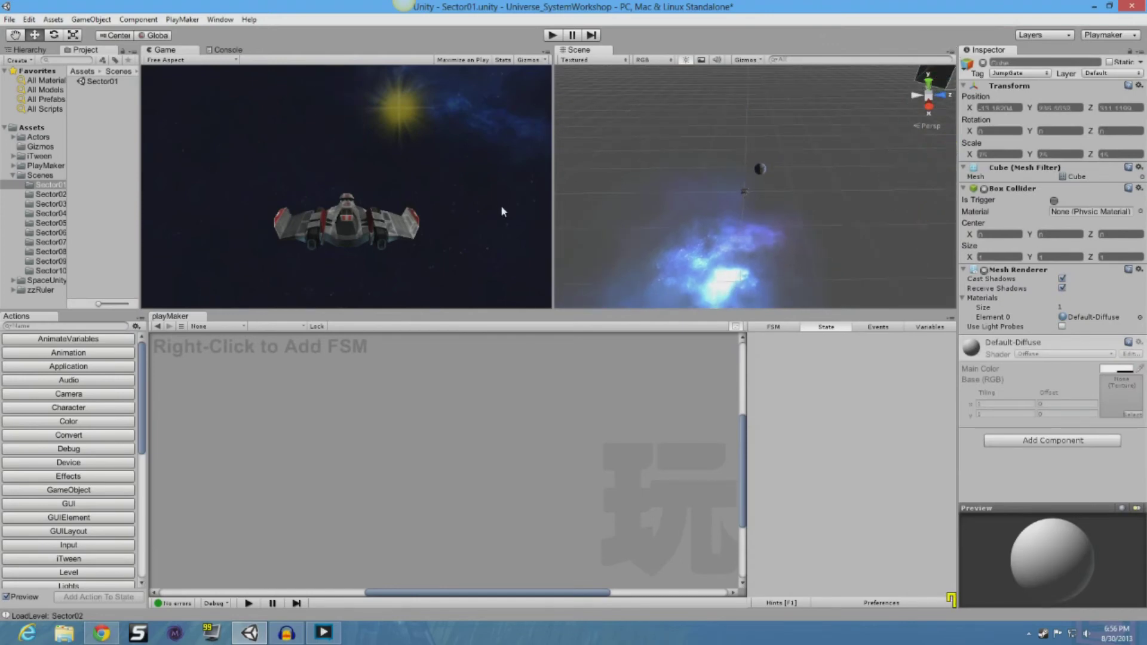
scroll(751, 194, up, 5)
scroll(752, 206, up, 5)
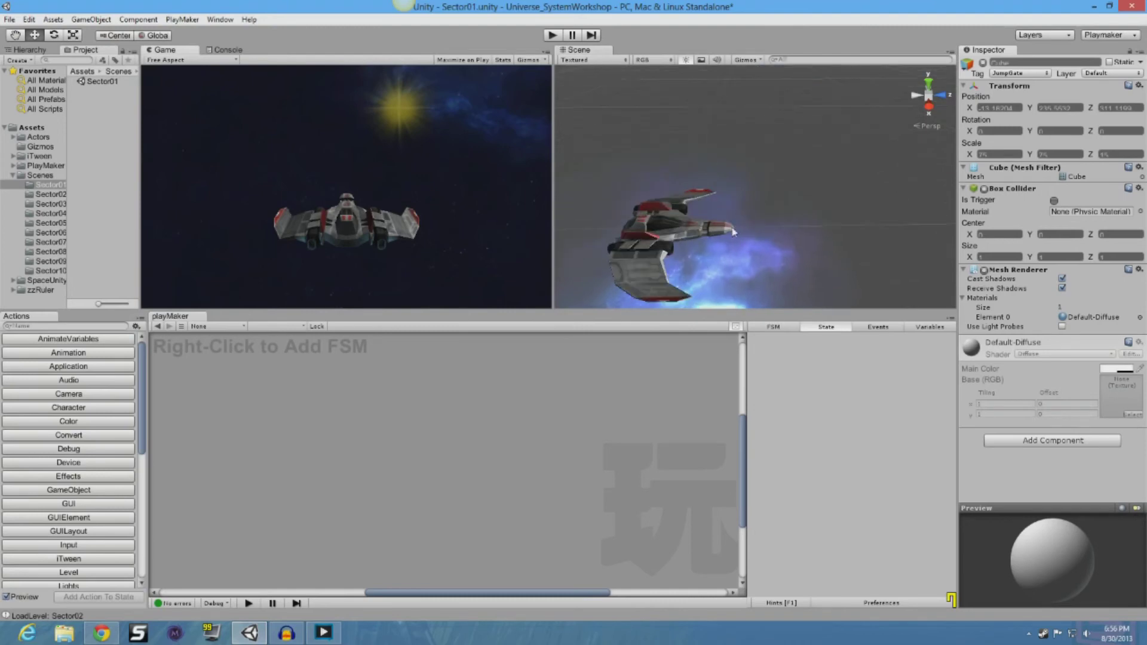
click(634, 266)
Step: Show the Pitch FSM's Pitch state, whose Space Ship Controller drives the Pitch axis, checking the Axis options
click(274, 326)
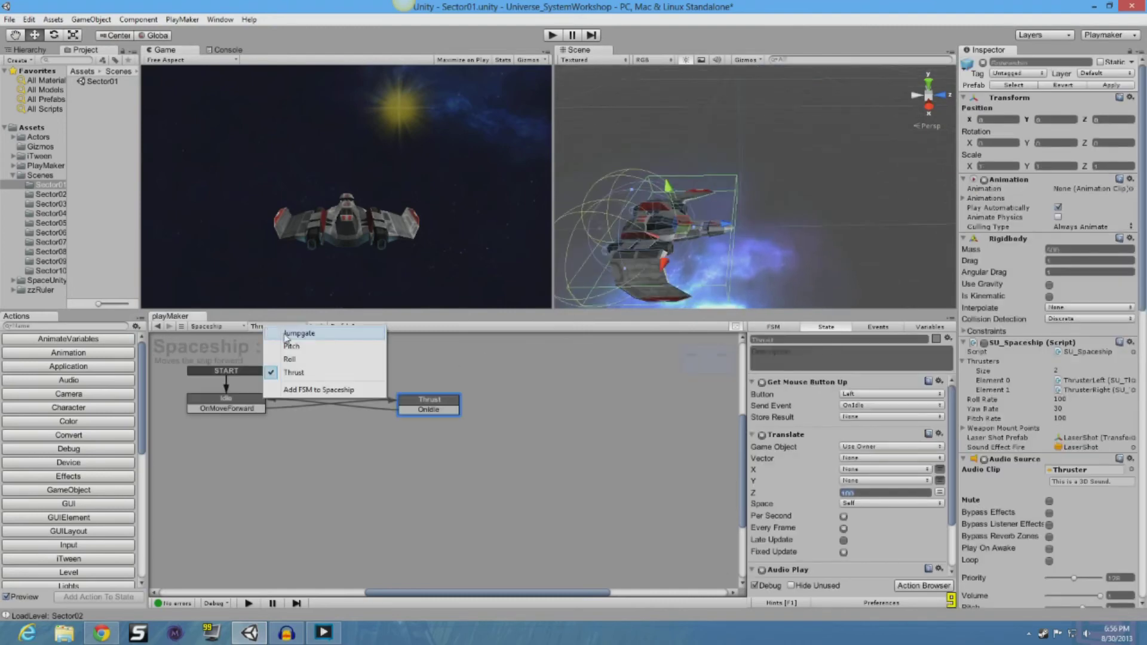
click(289, 344)
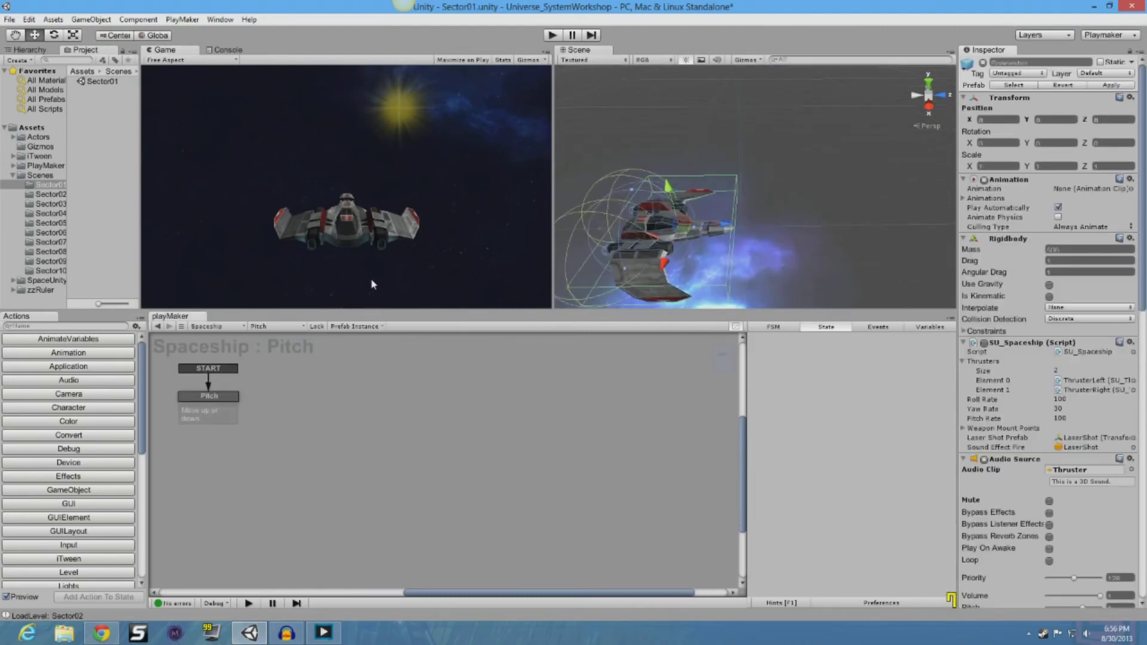
click(225, 397)
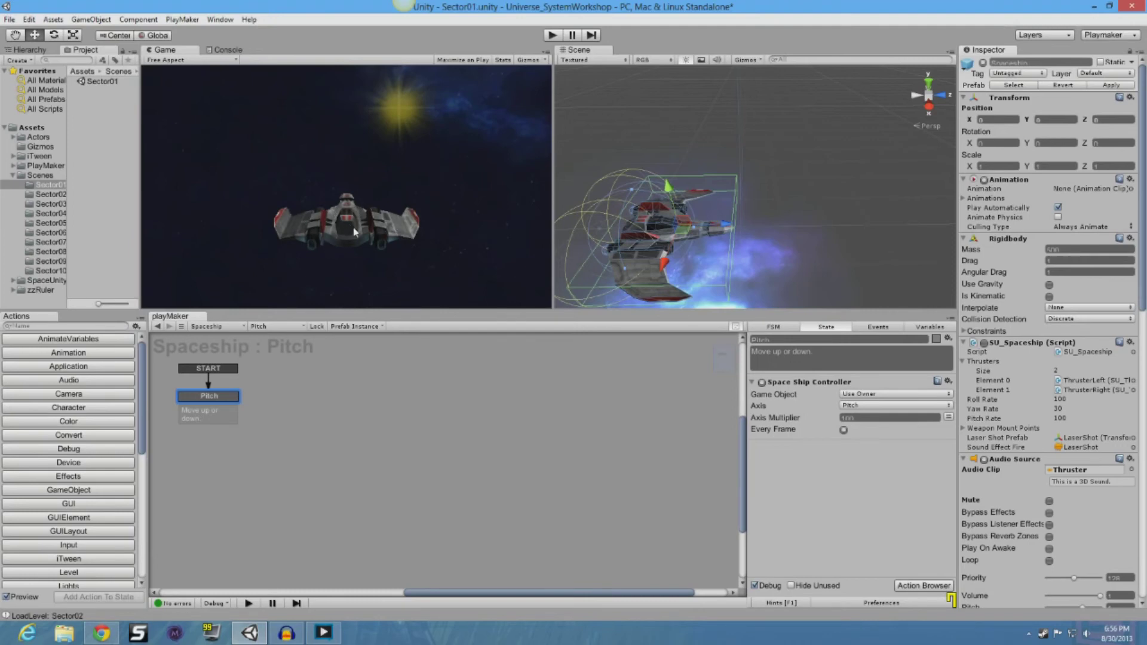
click(856, 406)
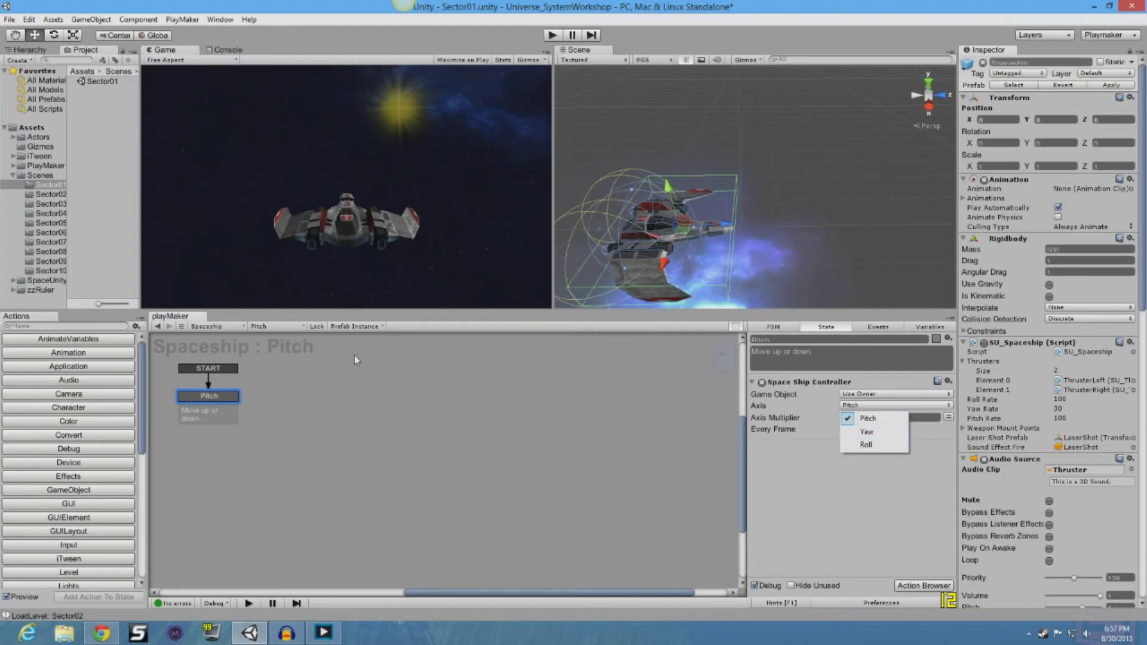
click(288, 327)
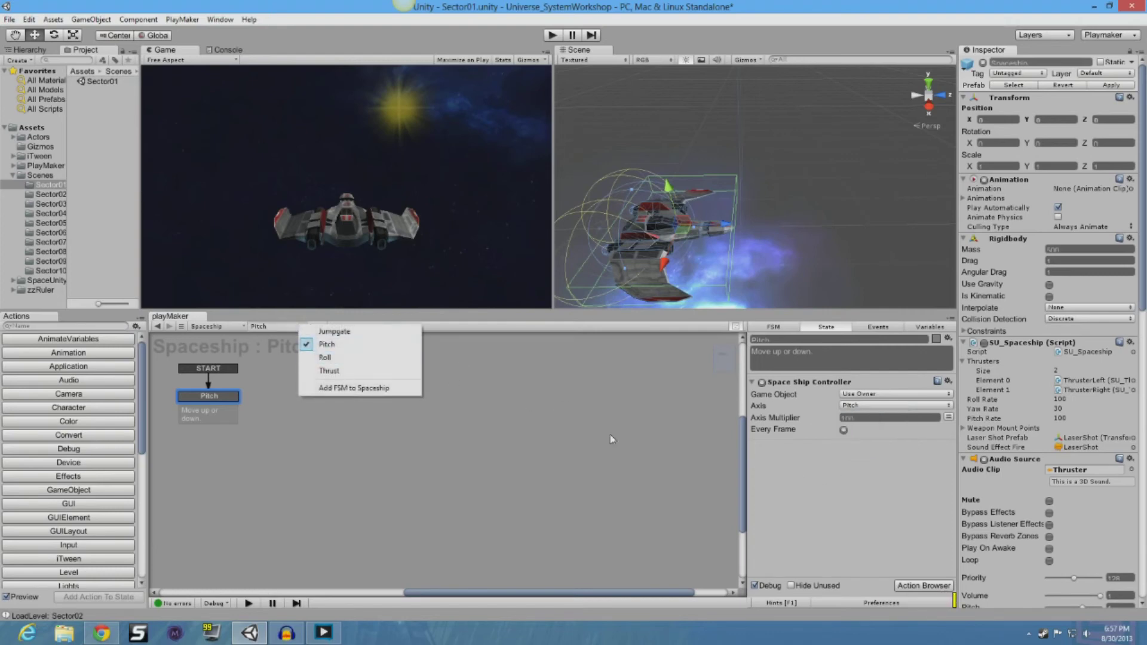
click(789, 461)
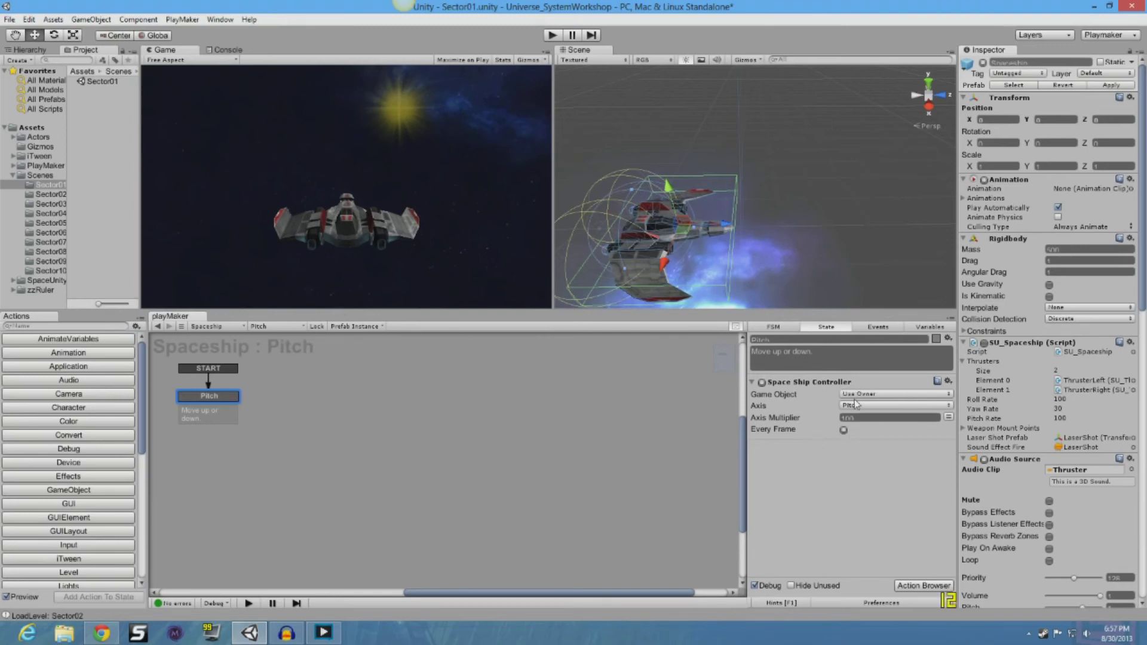
Step: Show the Roll FSM's Roll state, whose Space Ship Controller uses the Yaw axis
click(295, 326)
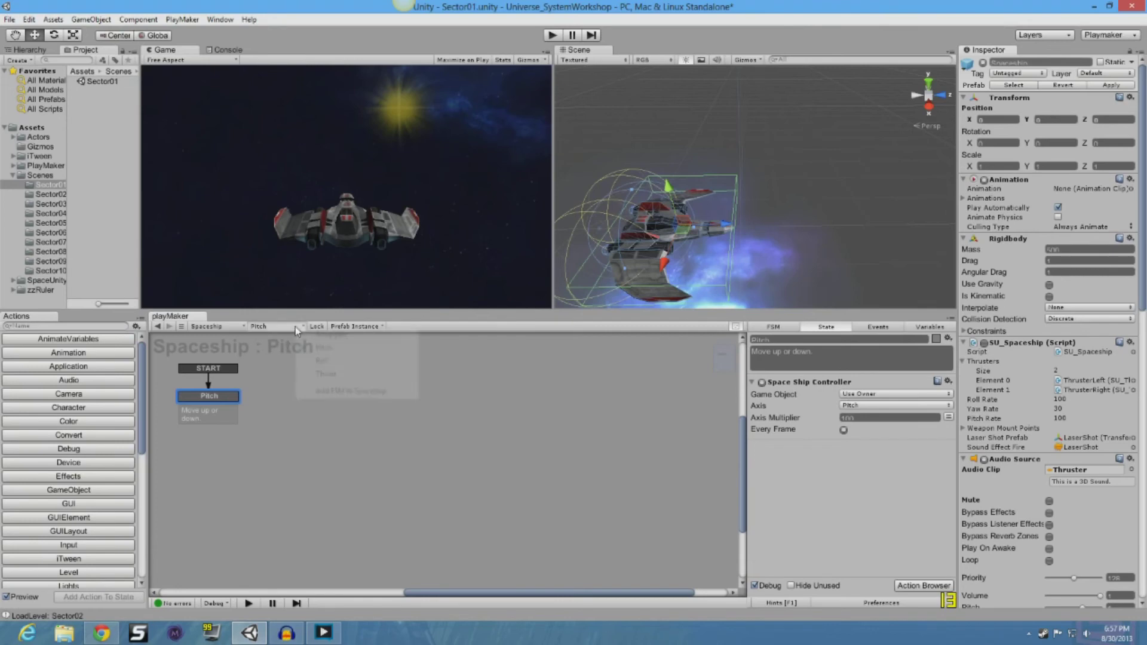
click(328, 363)
click(228, 397)
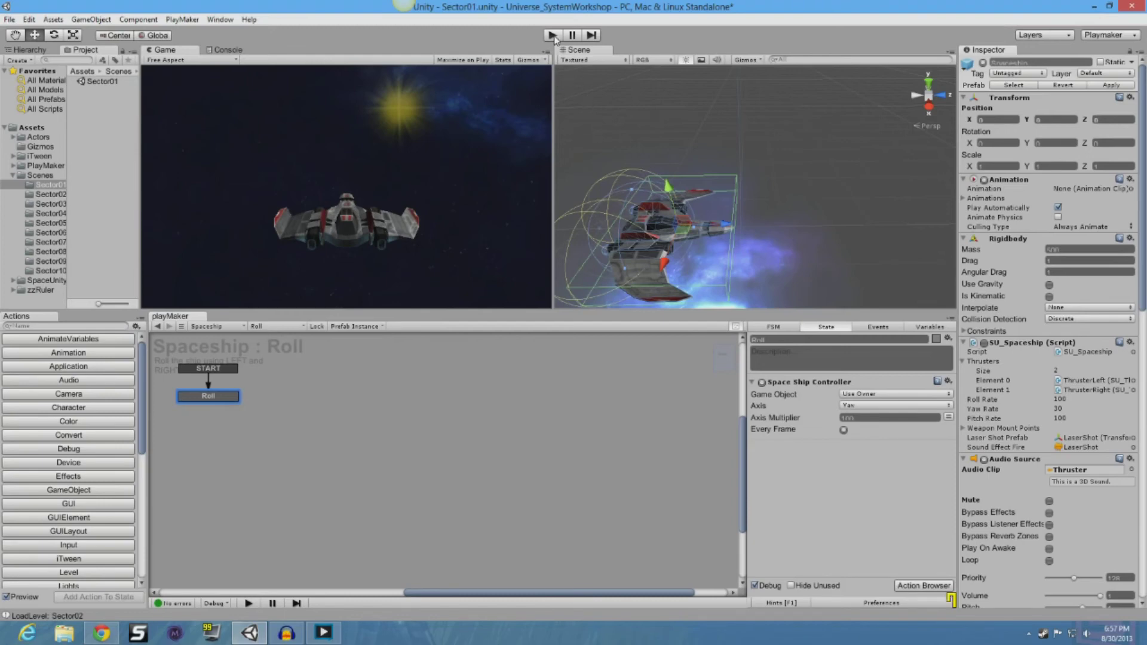
click(284, 326)
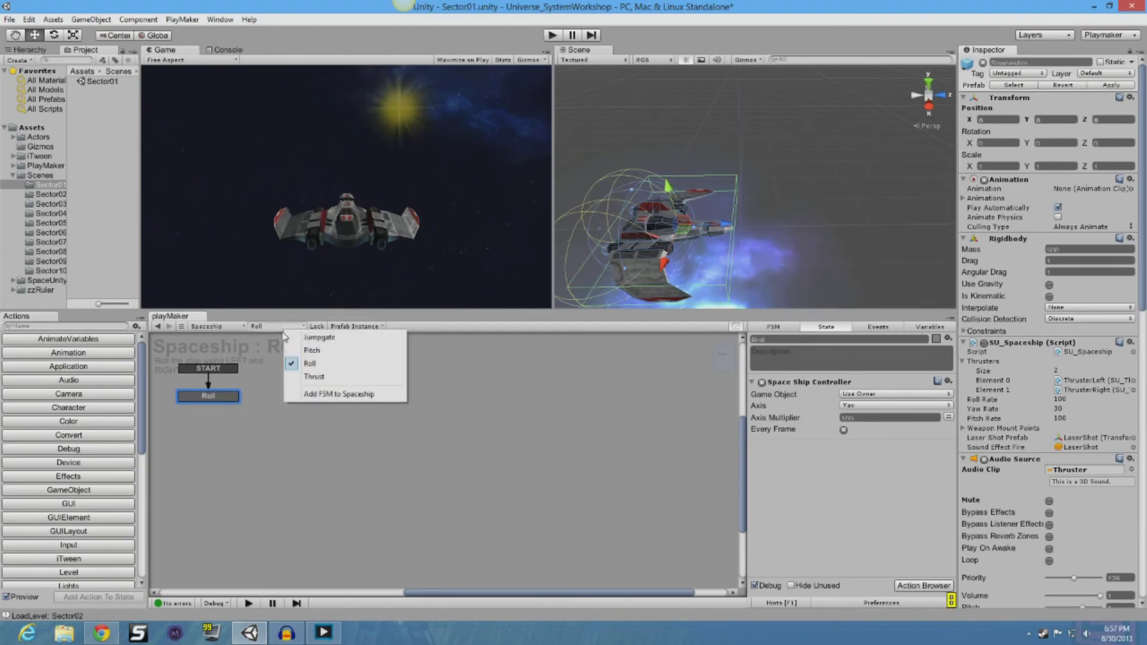
Step: With the Thrust FSM shown, enter Play mode and click the Game view to thrust the ship forward
click(314, 381)
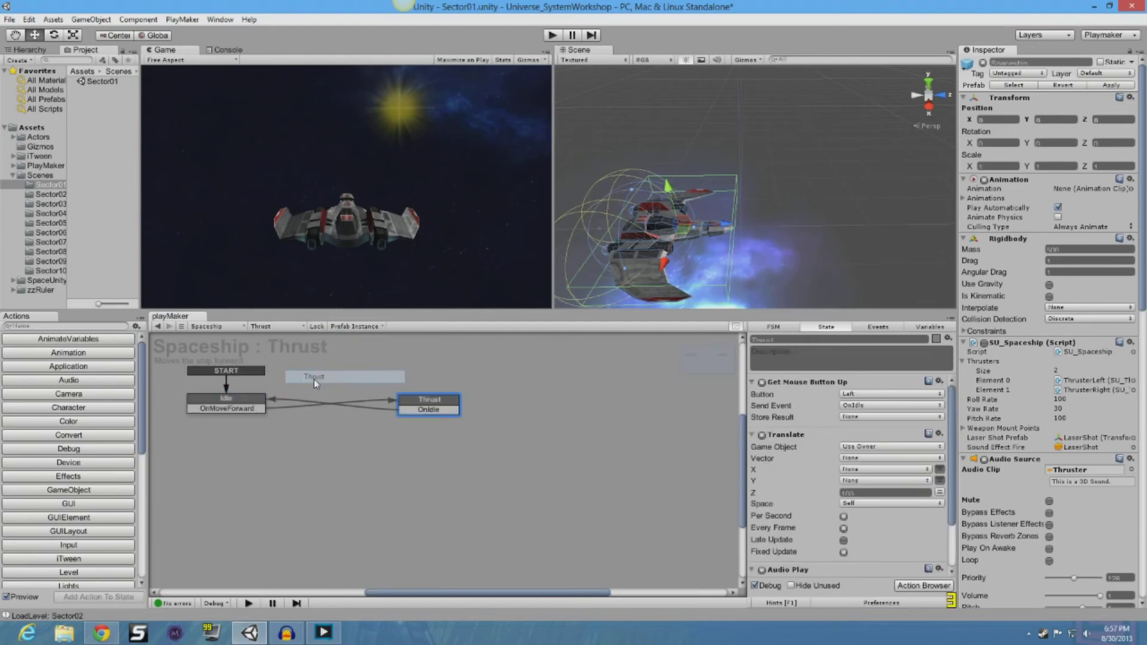
click(551, 34)
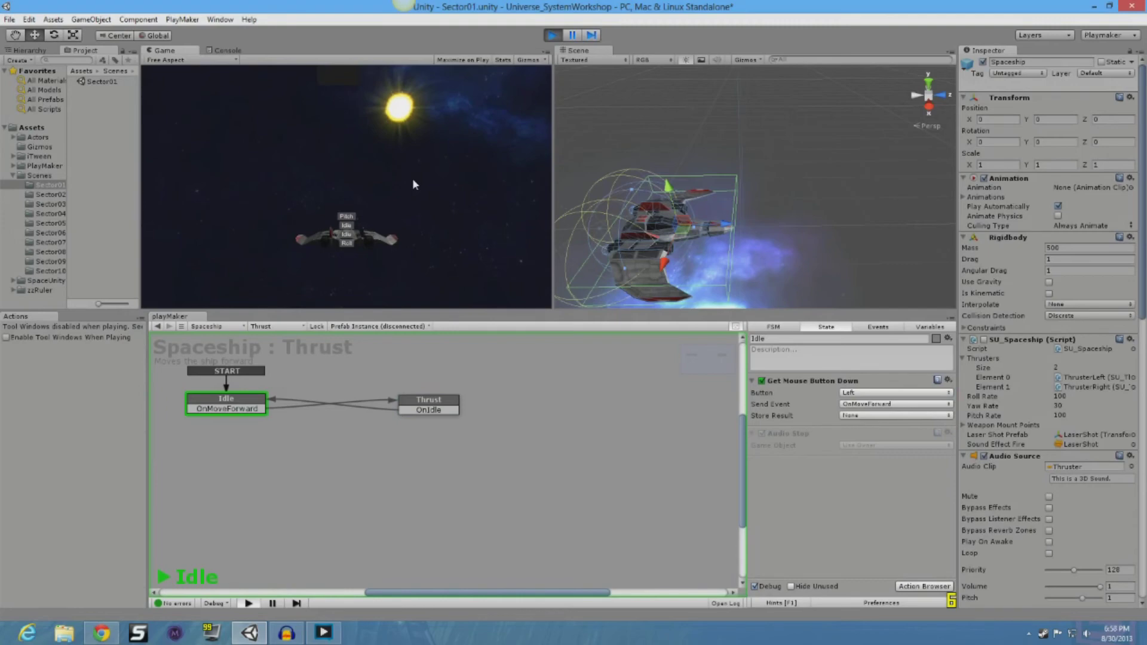
click(413, 184)
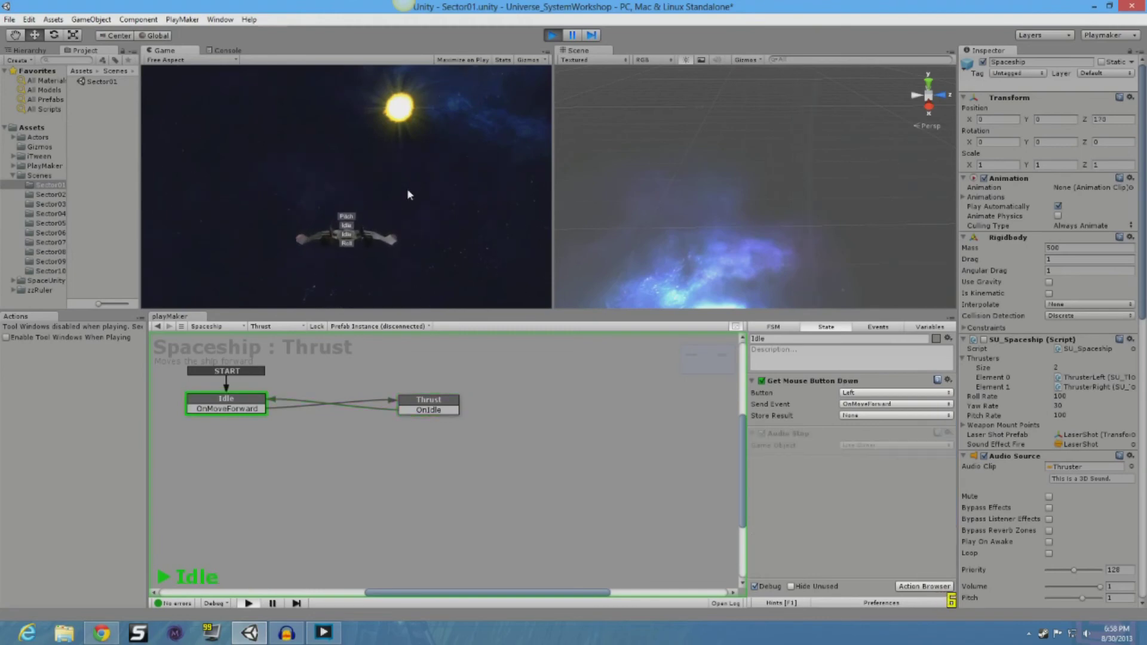
Step: Switch the FSM selector back to Pitch during play, its controller driving the Pitch axis
click(285, 326)
click(305, 351)
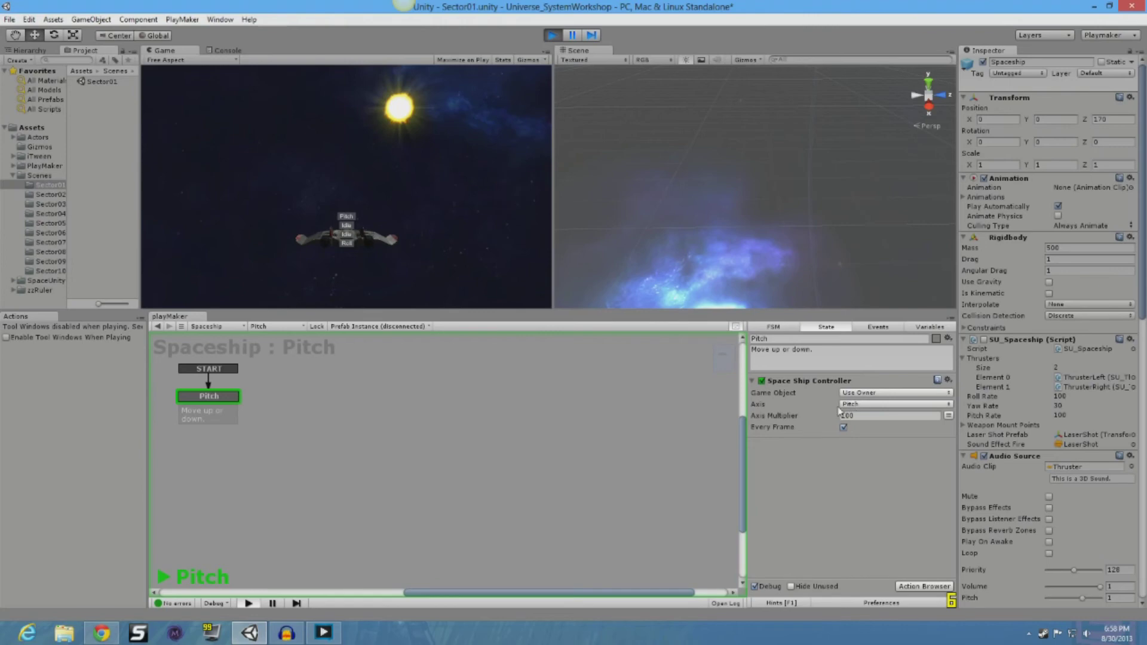
click(9, 18)
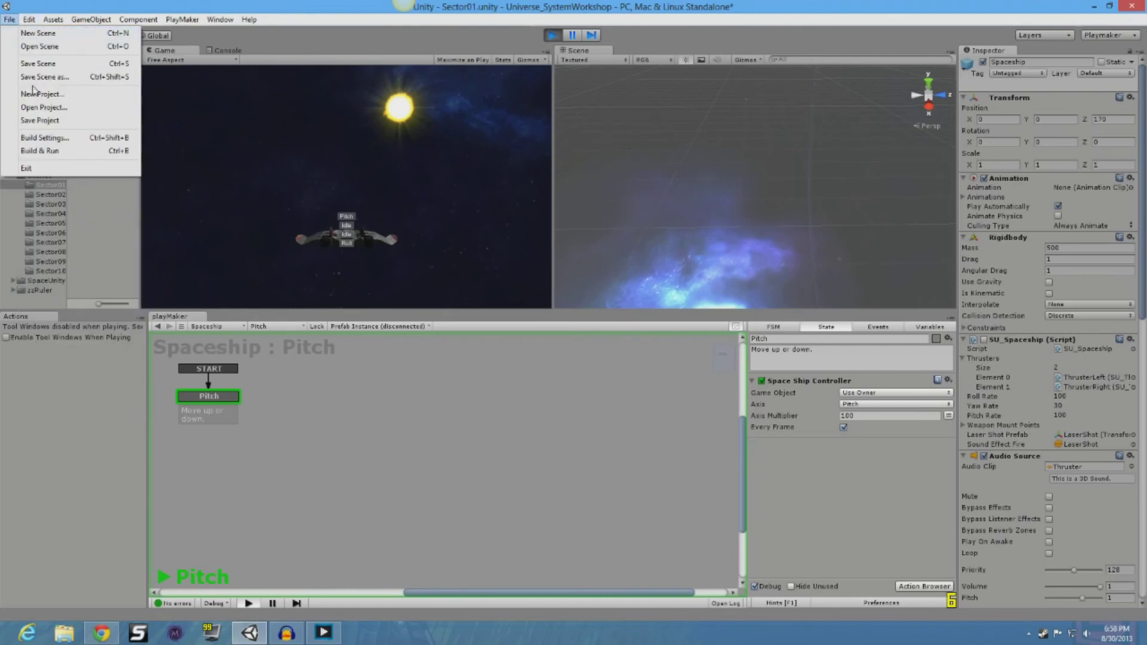
Step: Check Build Settings lists the Sector01 scene, then close it
click(52, 144)
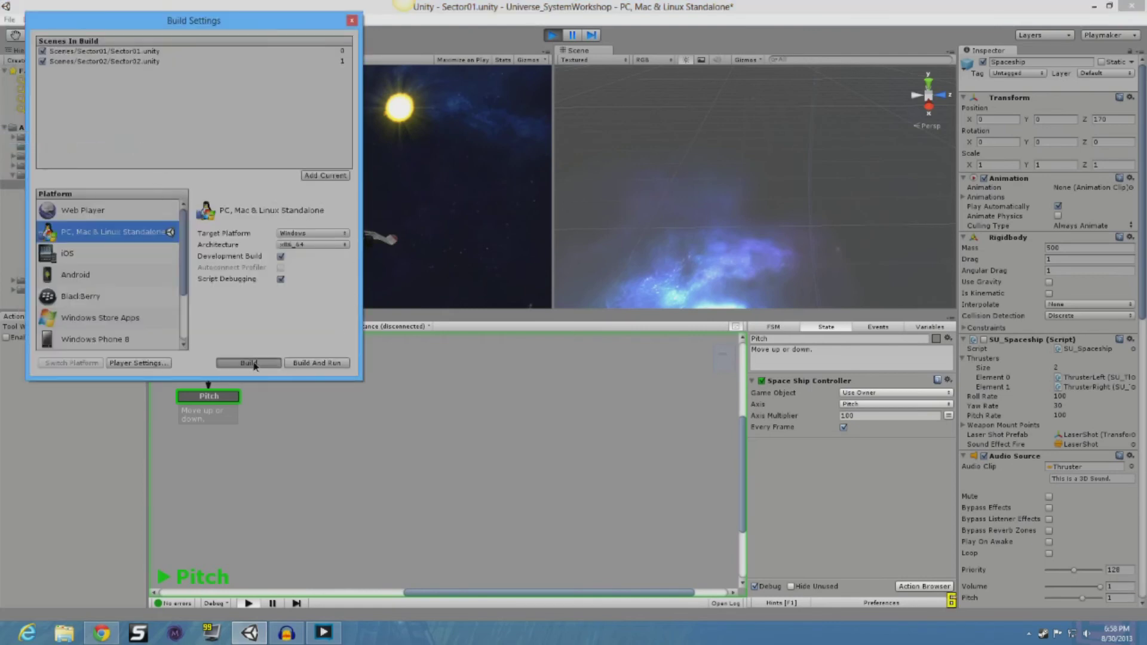
click(197, 51)
click(351, 20)
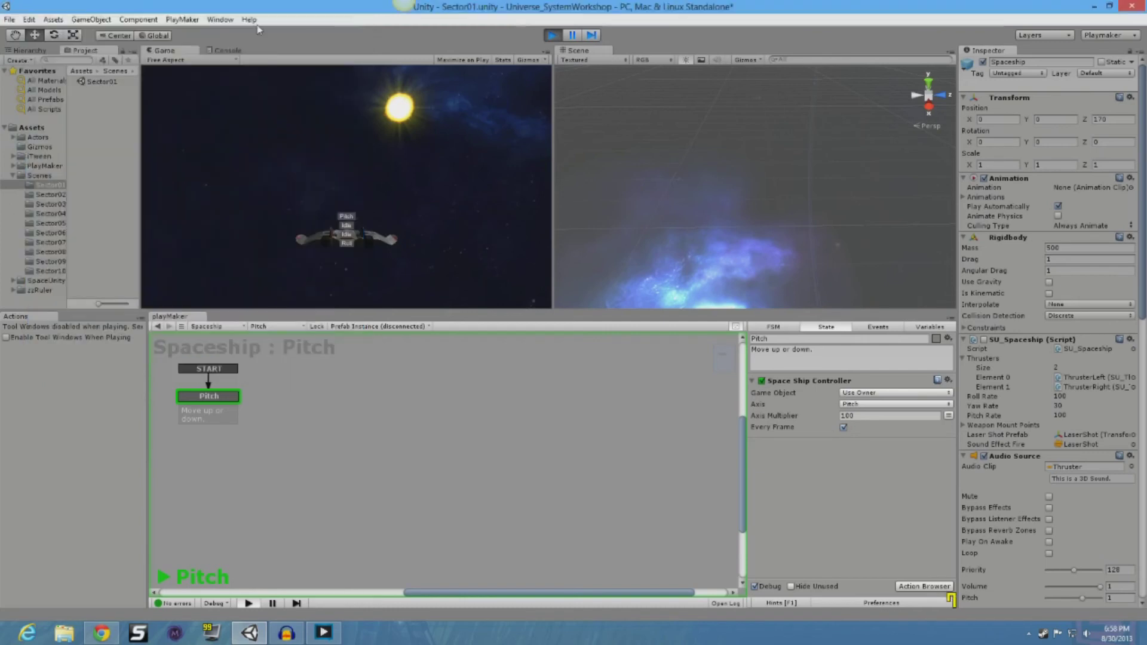
Step: Expand the Input Manager's Horizontal and Vertical axis mappings, then select the spaceship mesh in the scene
click(30, 19)
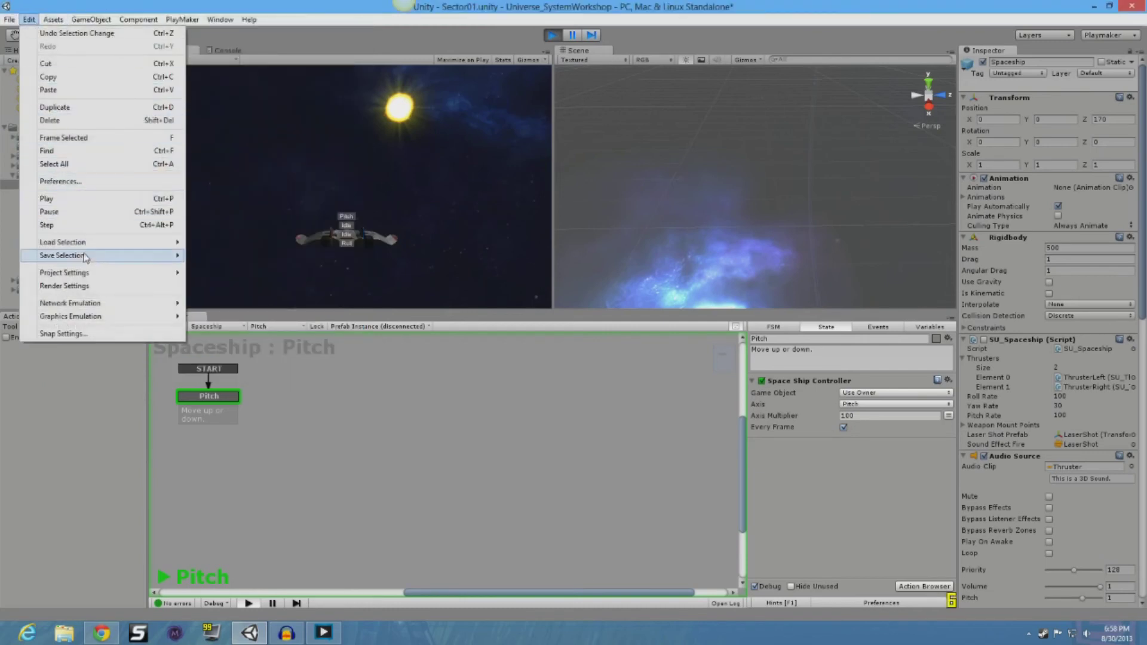
mouse_move(65, 273)
click(243, 275)
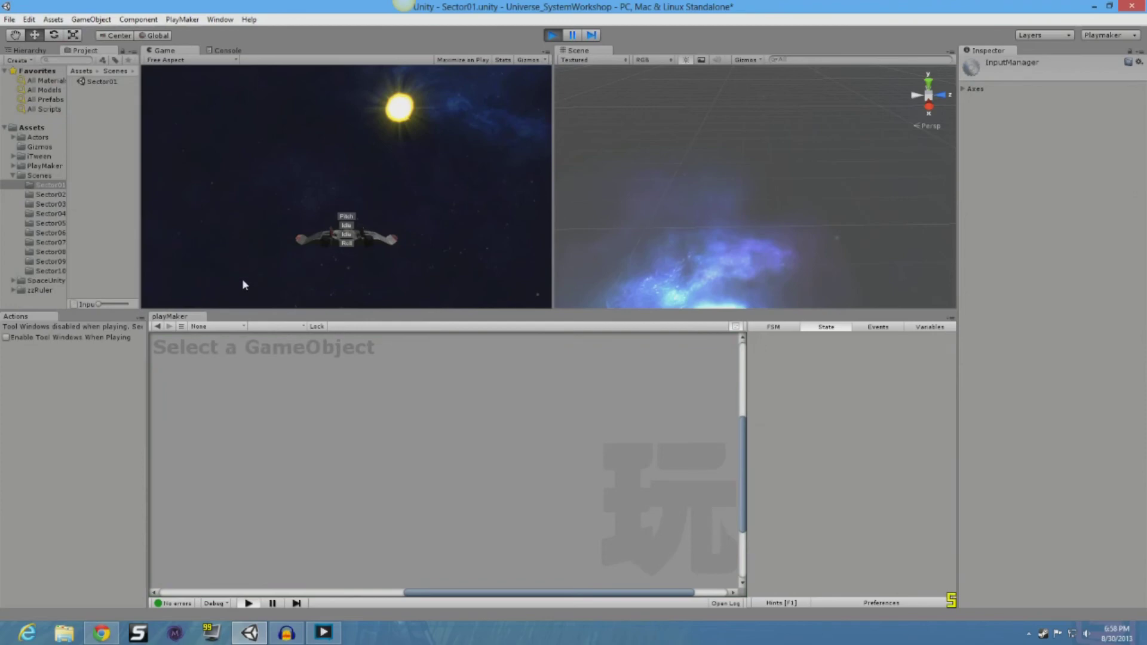
click(963, 90)
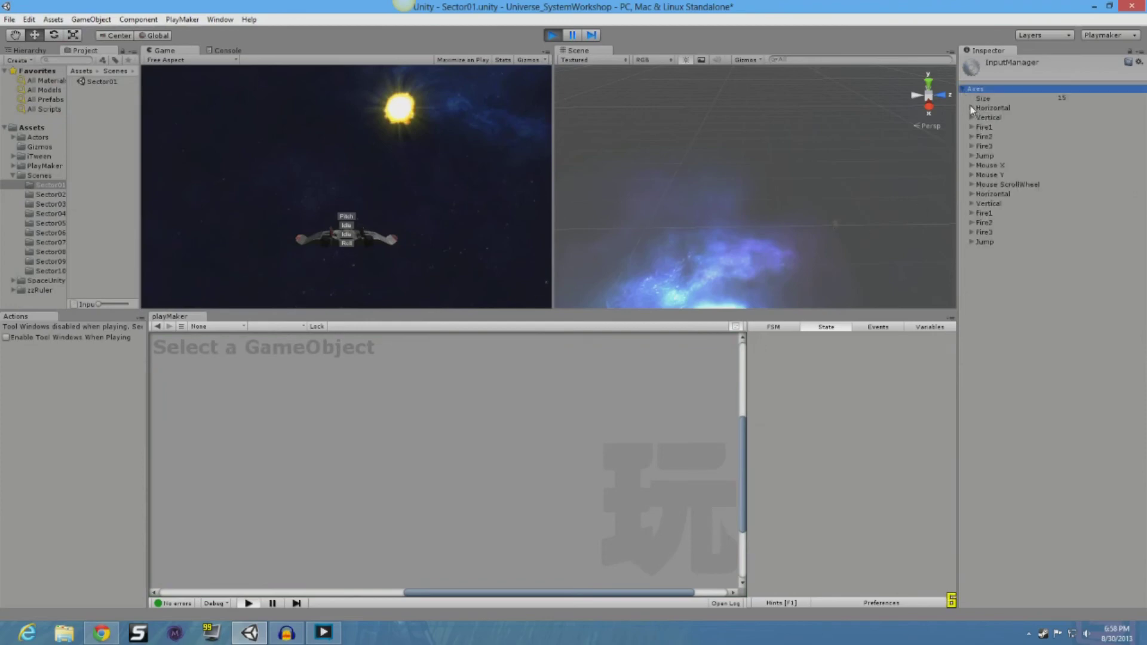
click(972, 109)
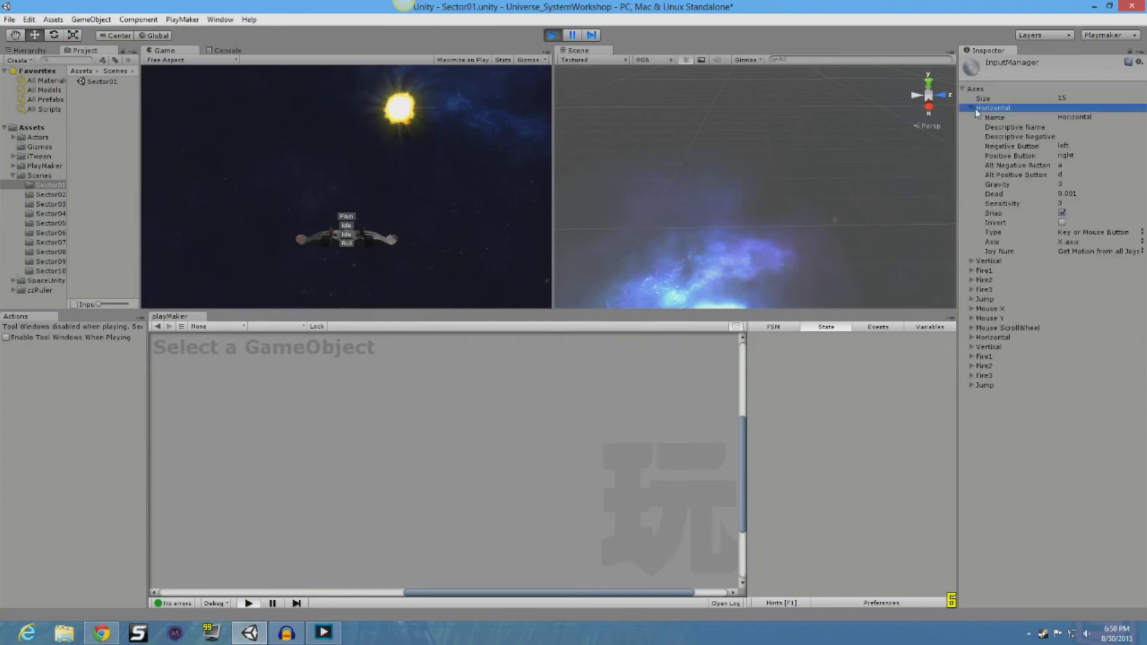
click(971, 260)
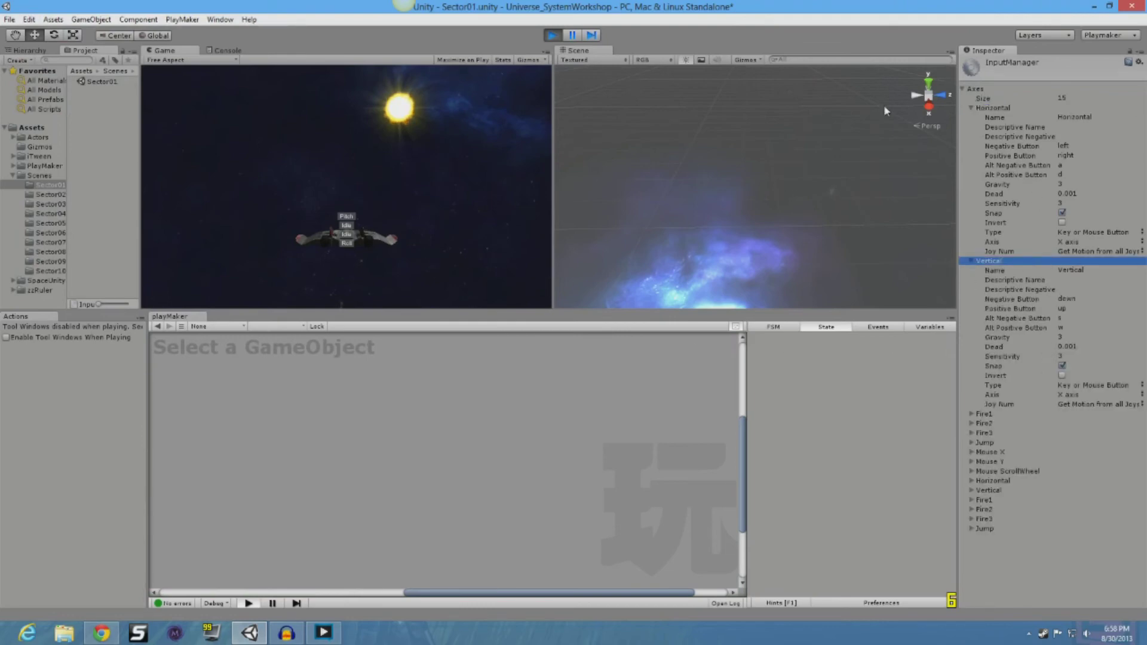
scroll(825, 202, down, 3)
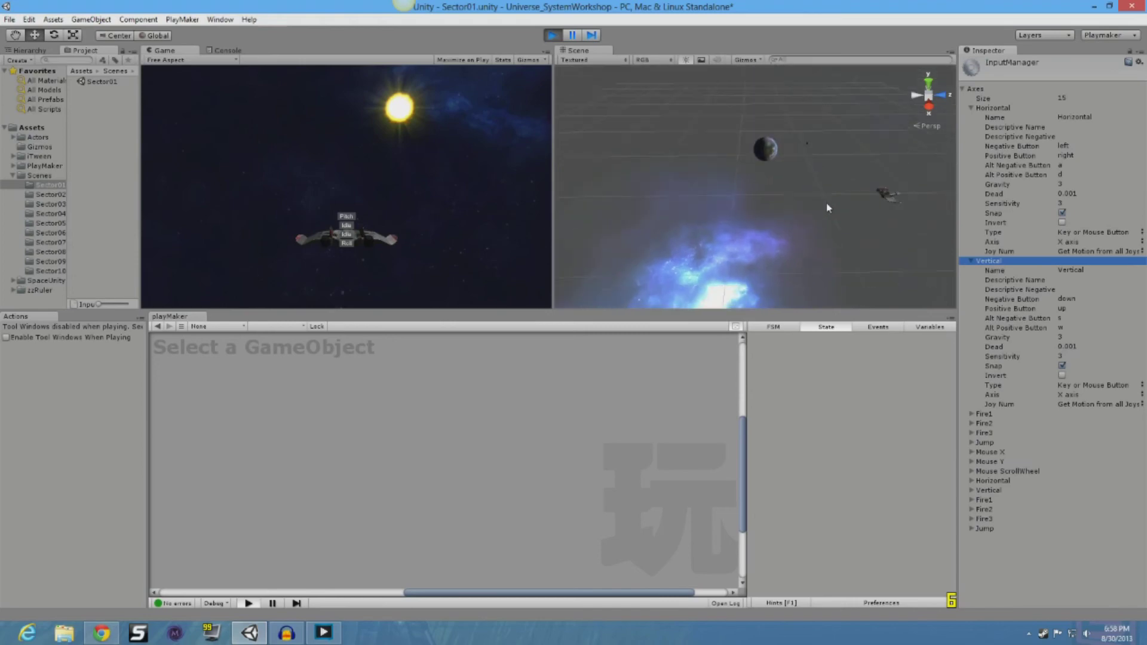
click(885, 193)
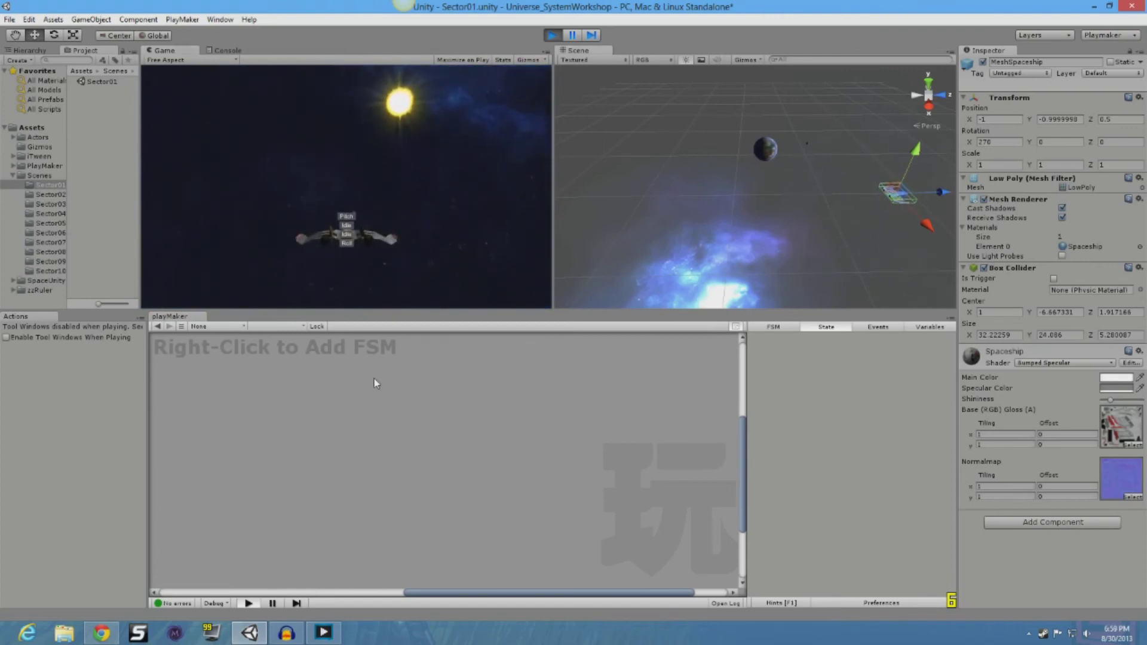
Step: Show the Spaceship object in PlayMaker and keep its Pitch FSM after glancing at the FSM list
click(240, 327)
click(260, 338)
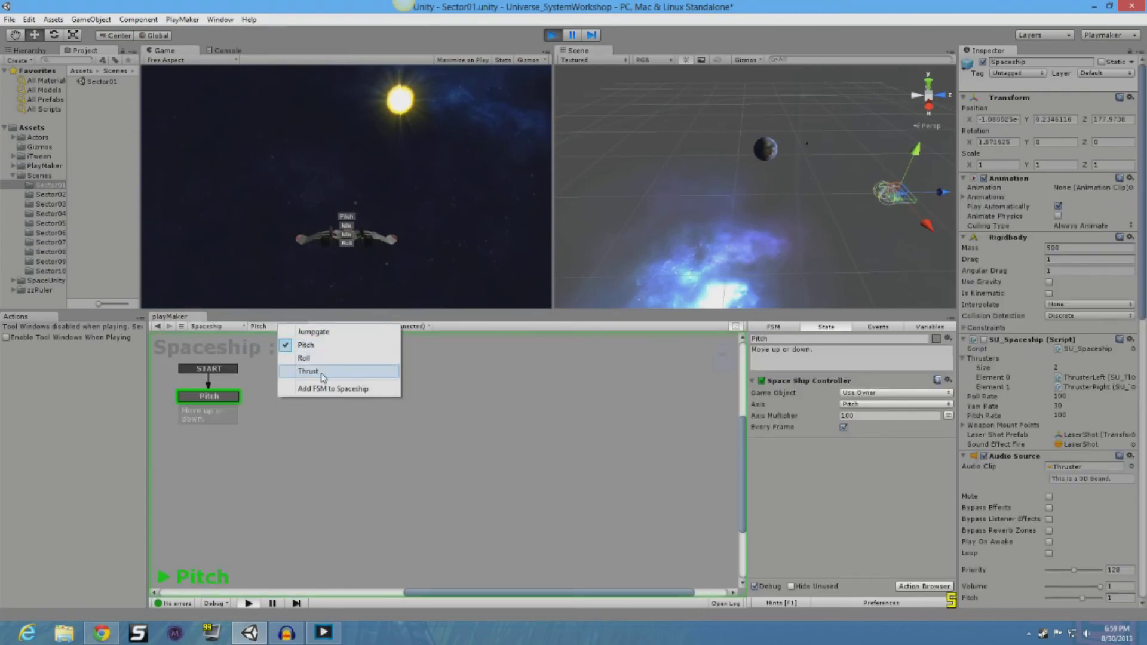
click(422, 256)
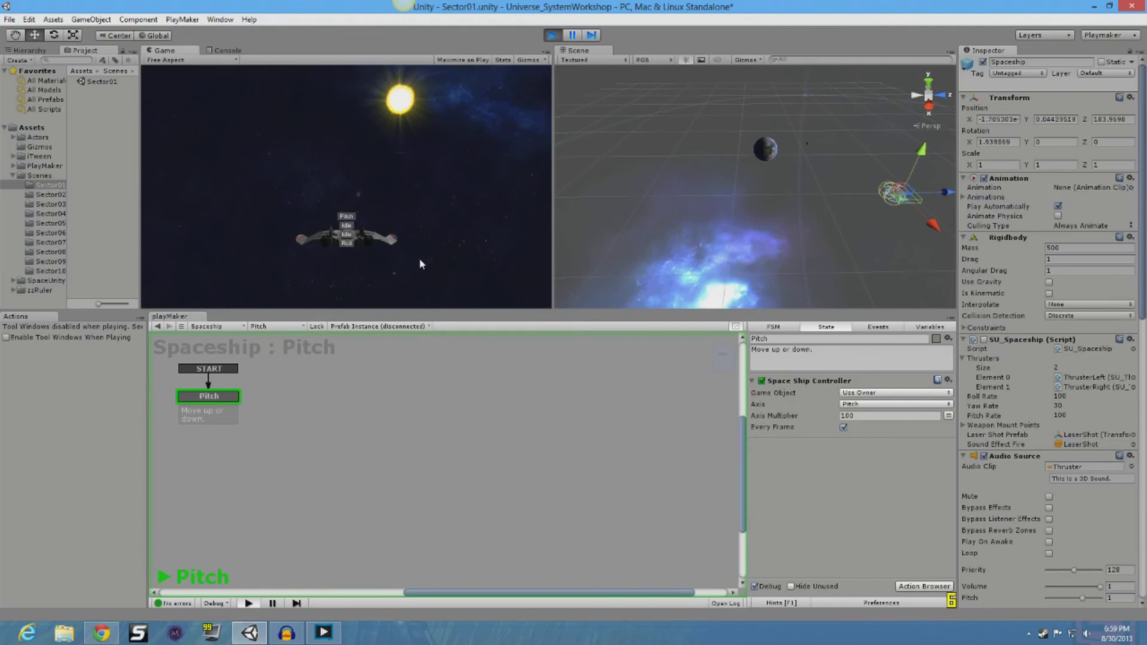
Step: Fly the ship forward with W and pitch it around with A and S into the nebula
key(w)
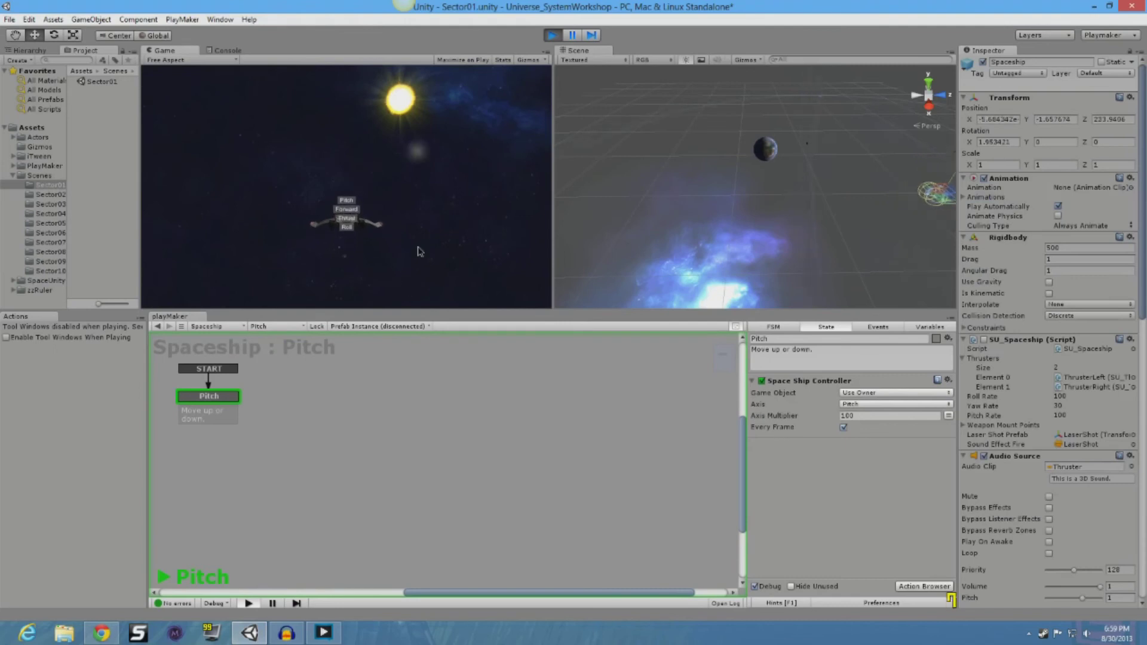
key(a)
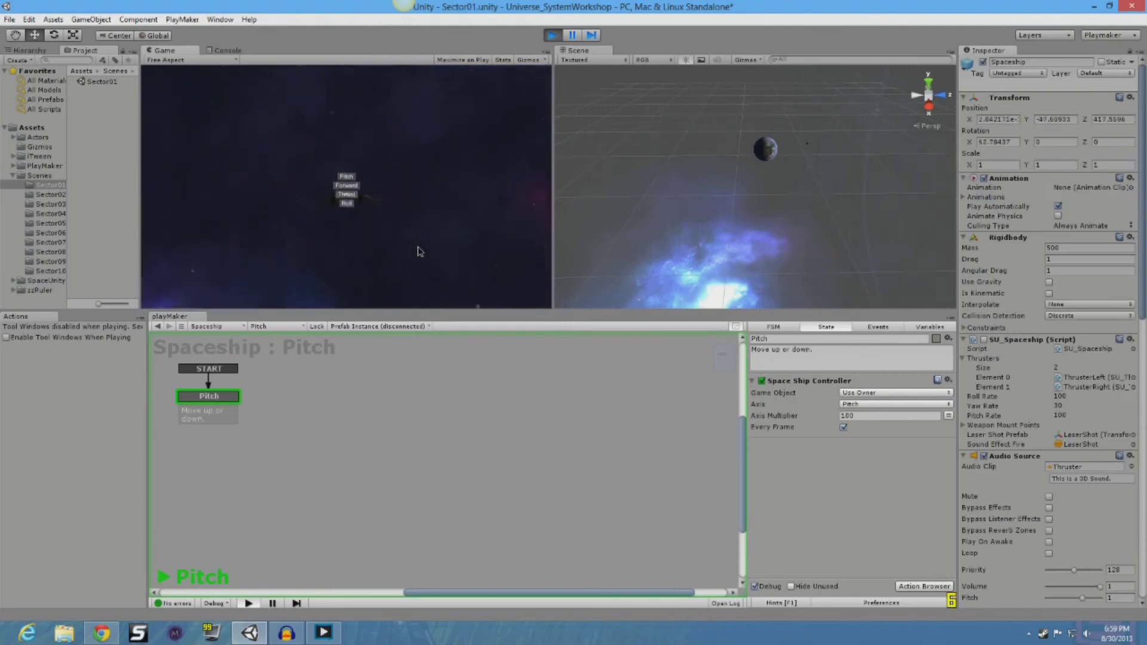
key(s)
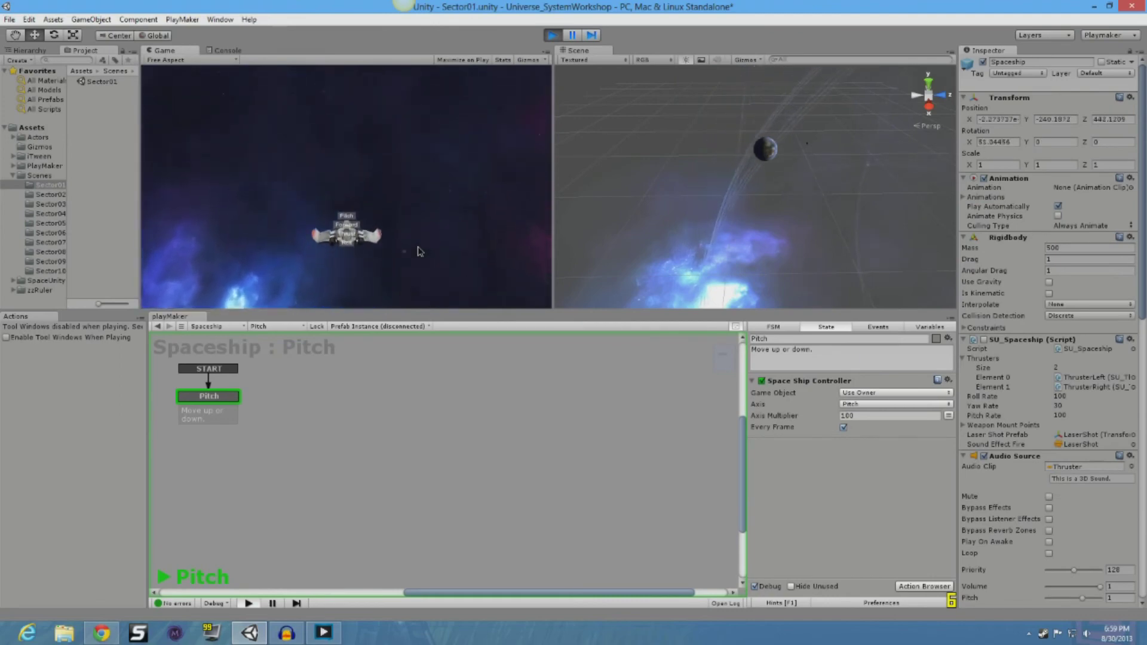
key(s)
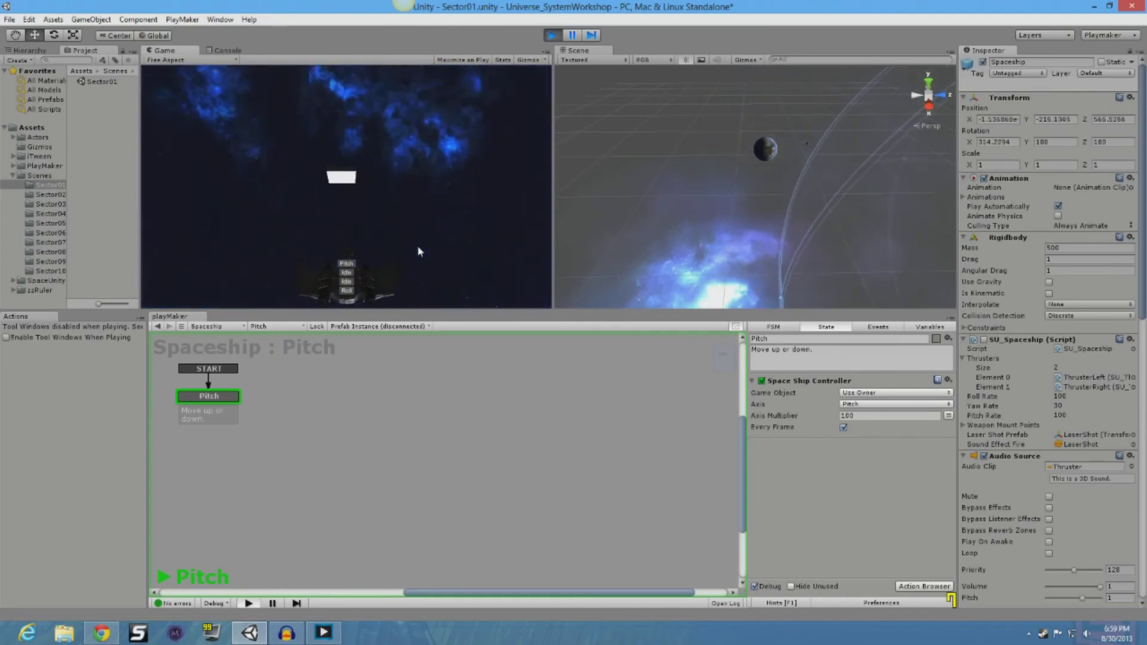
key(w)
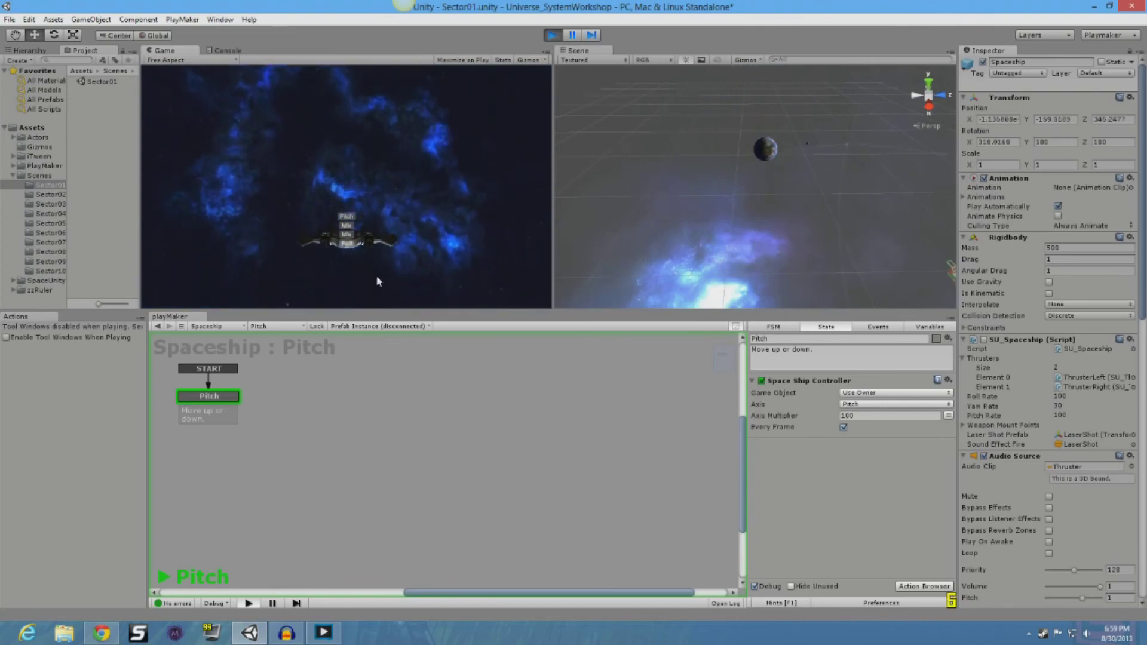
Step: Switch the editor to the spaceship's Roll FSM, then stop play mode
click(278, 326)
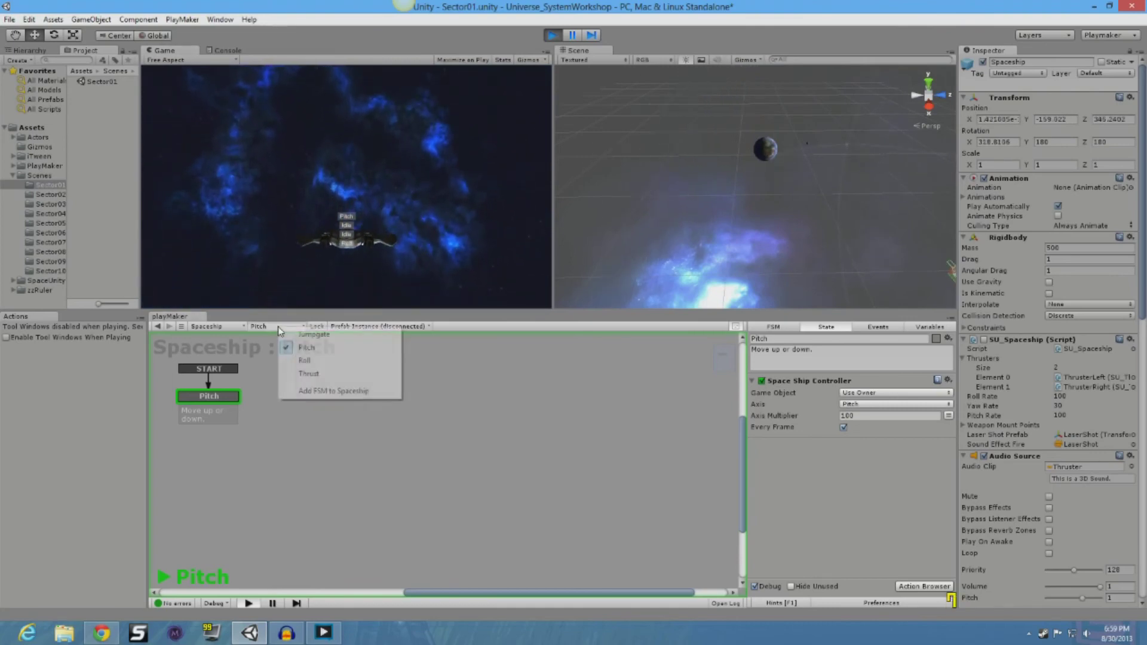
click(305, 361)
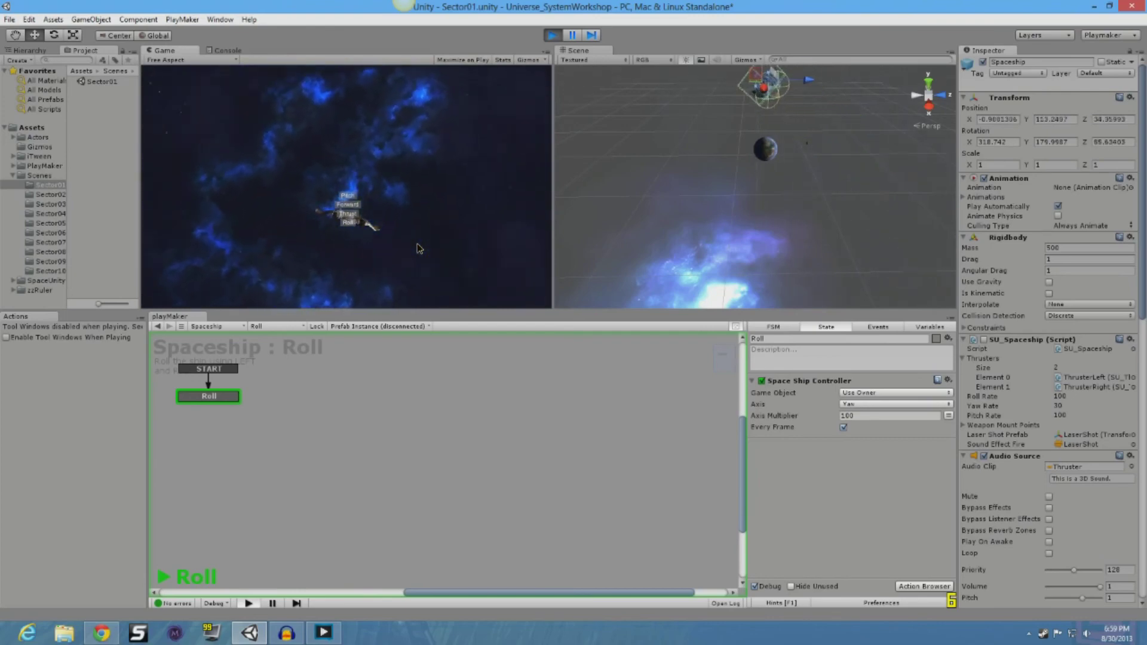
click(550, 34)
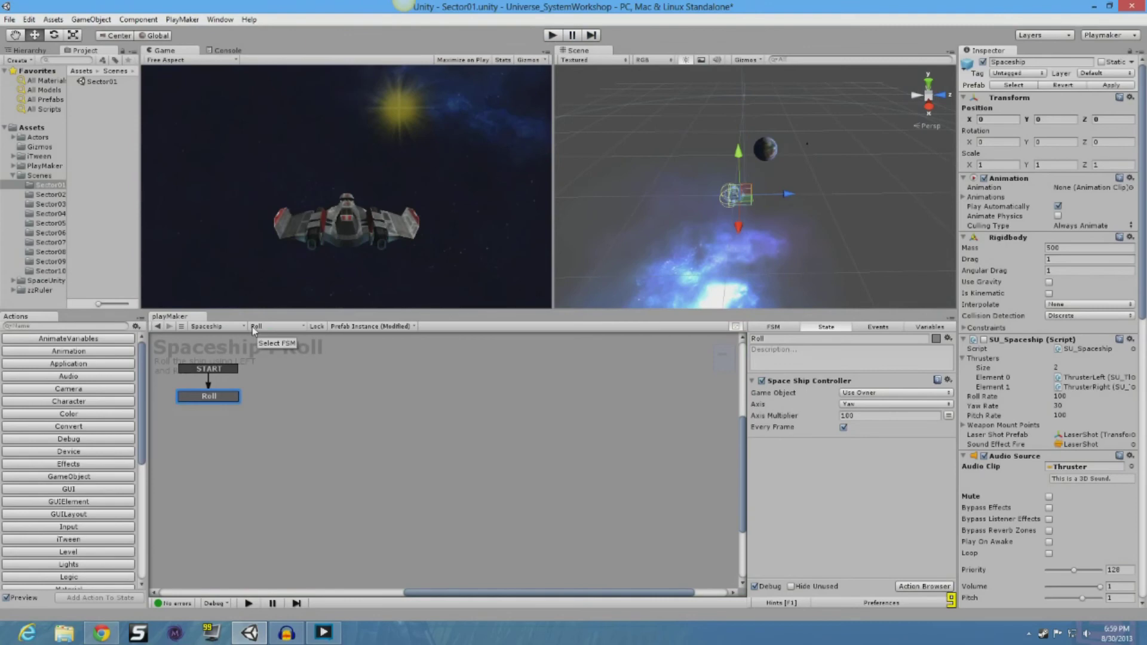
Step: Switch to the Jumpgate FSM, enlarge the graph area and center its states in view
click(269, 326)
click(285, 334)
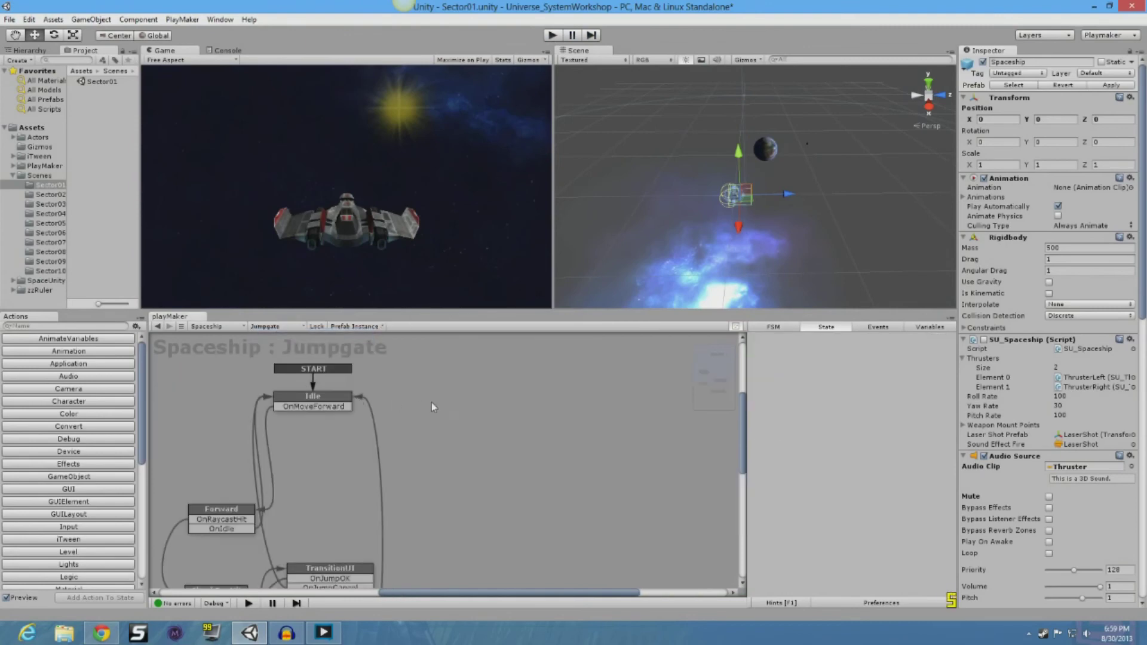
scroll(434, 404, down, 2)
scroll(466, 444, down, 2)
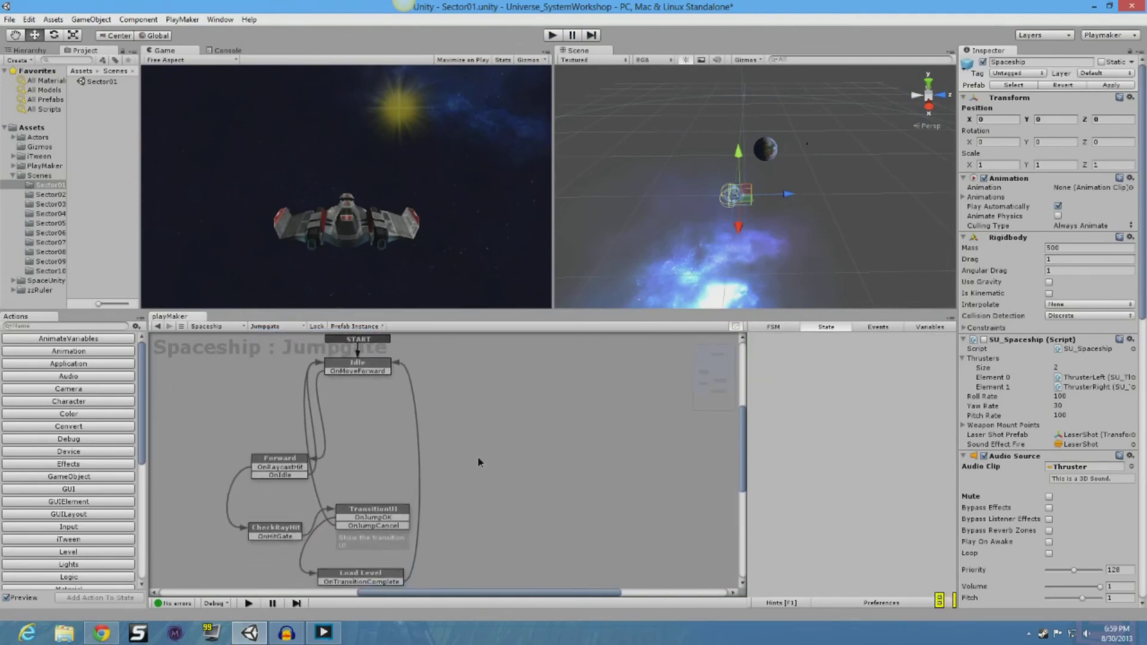
drag(509, 312, 511, 205)
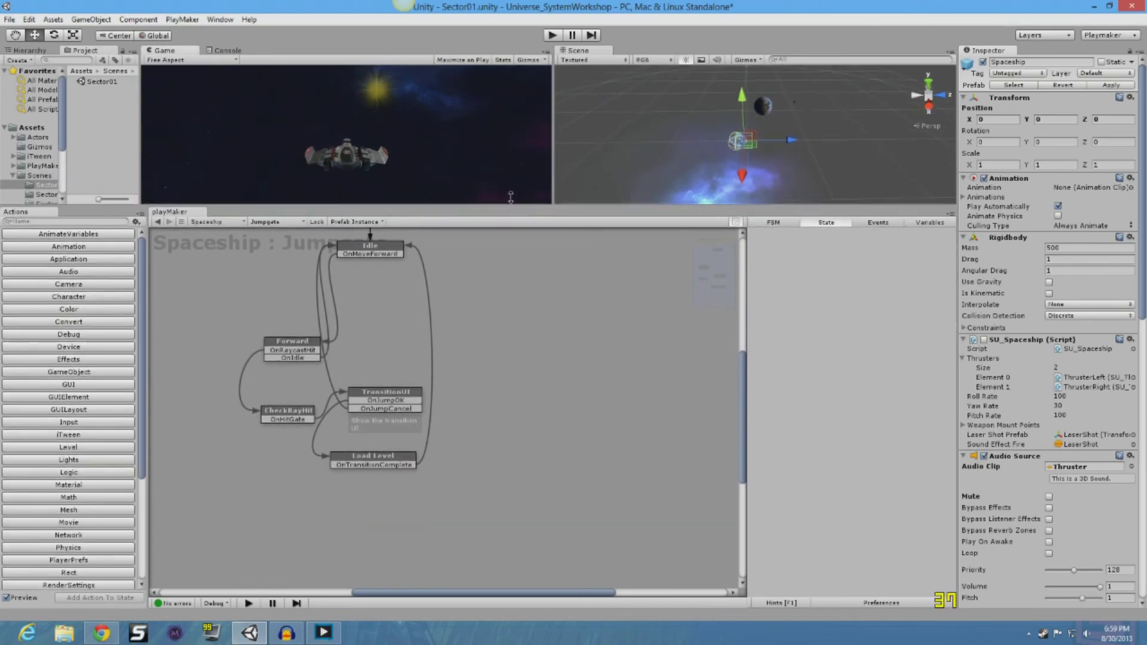
middle_drag(529, 280, 557, 310)
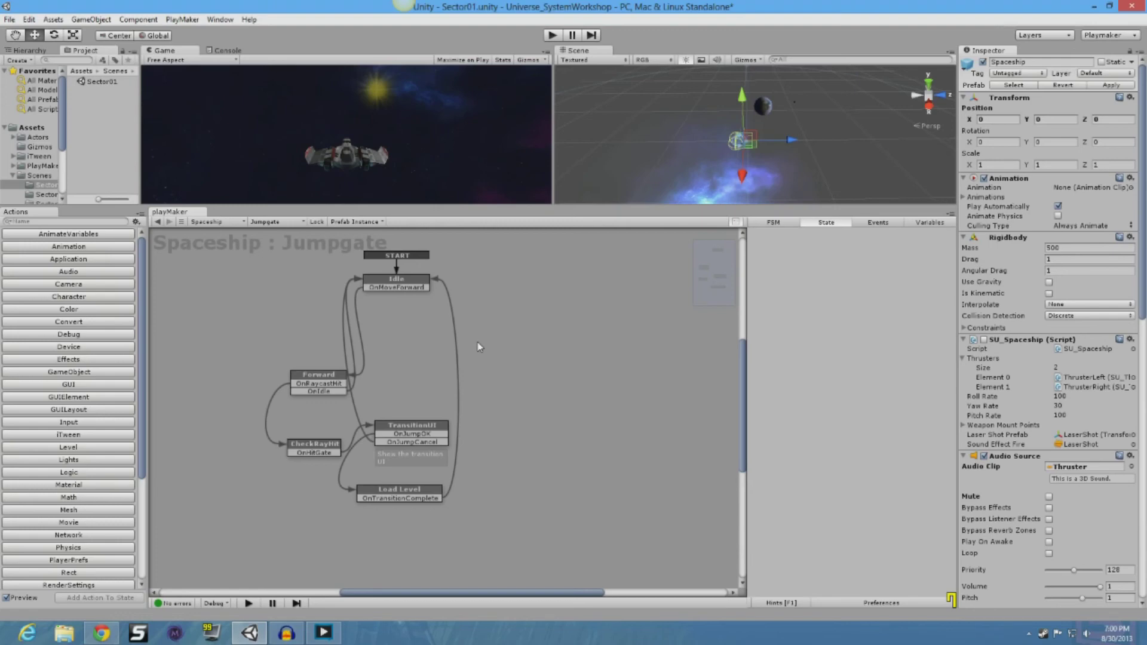
Step: Select the TransitionUI state to inspect its travel-to-next-sector actions
click(413, 430)
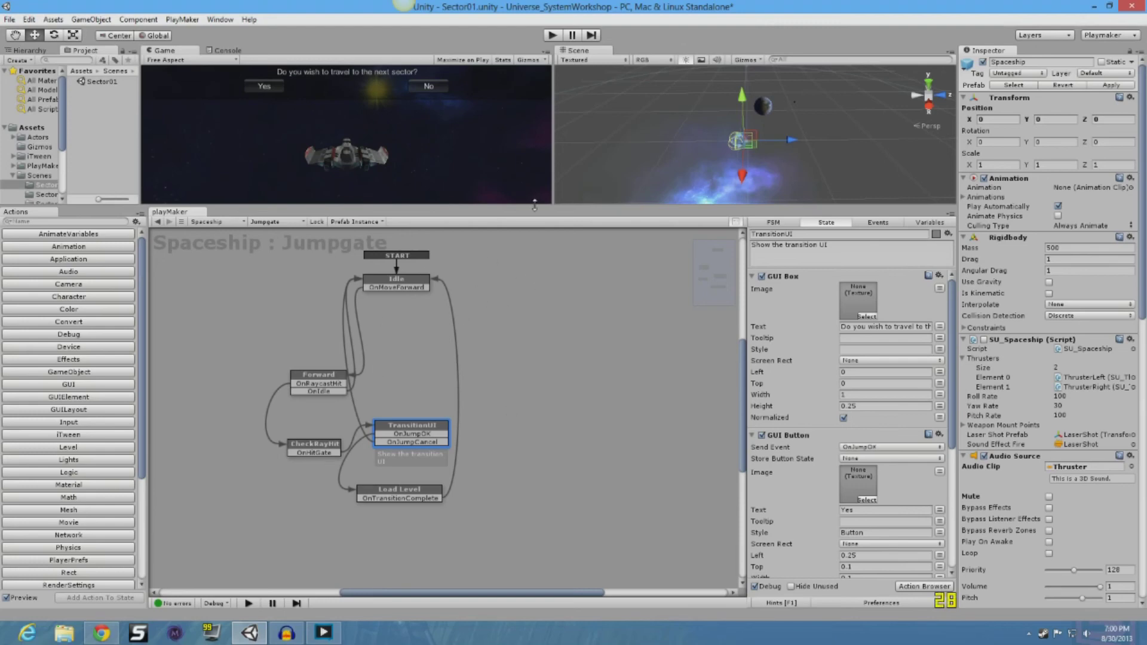
Step: Give the game and scene views more height and switch to the Roll state machine
drag(544, 208, 542, 309)
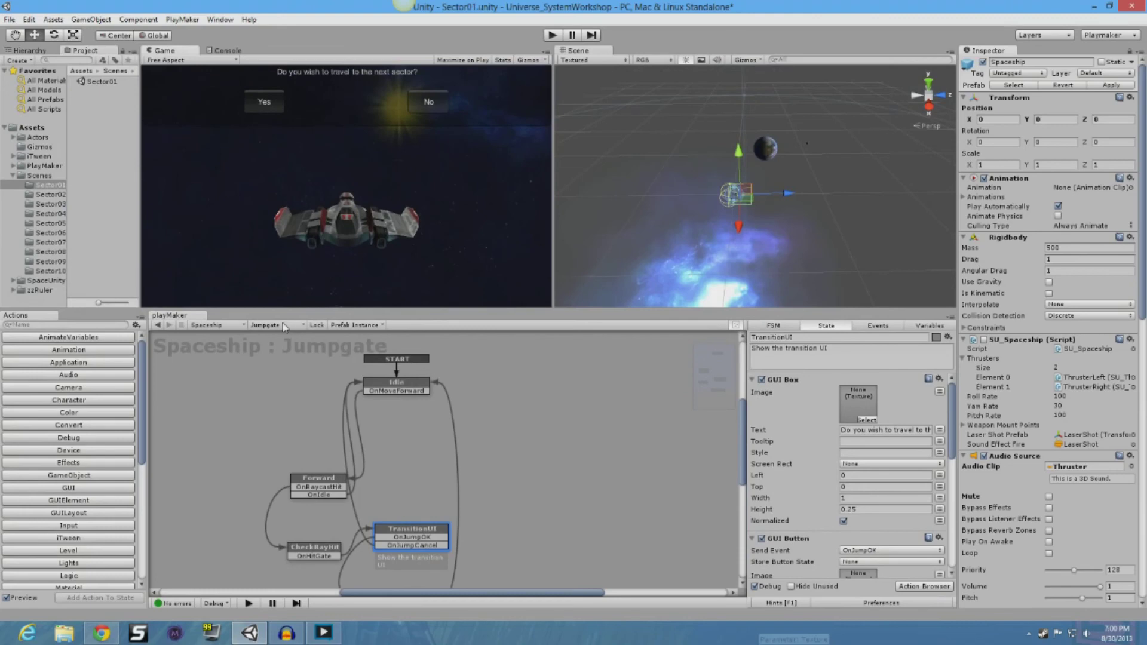
click(284, 325)
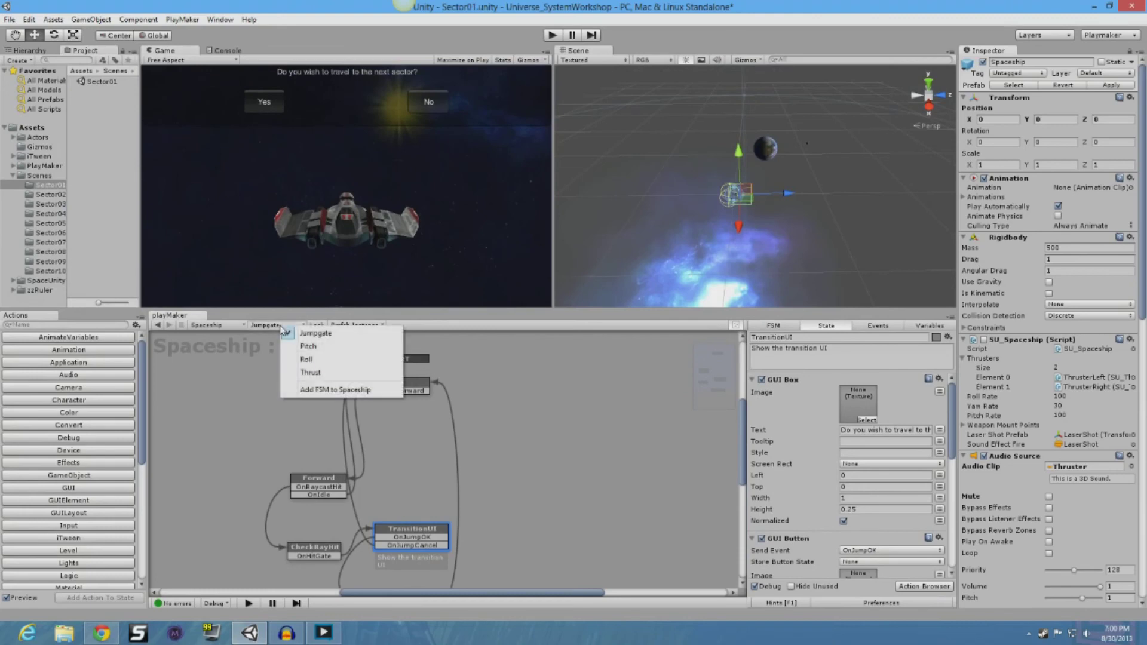
click(309, 359)
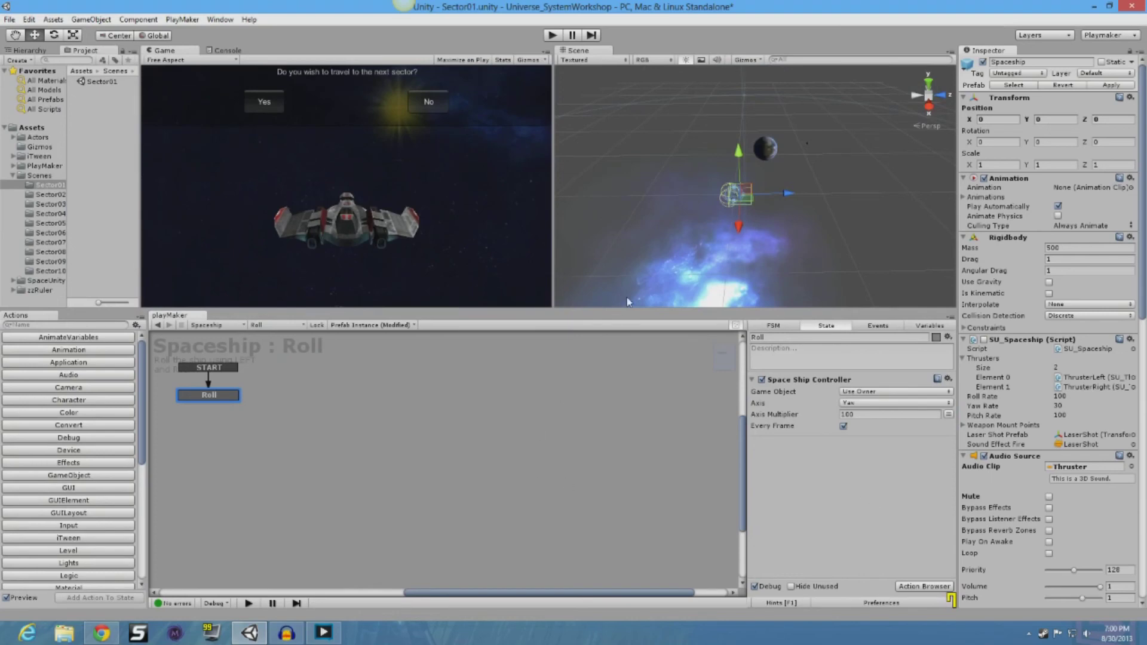
mouse_move(847, 233)
middle_down()
mouse_move(738, 220)
mouse_move(825, 209)
middle_up()
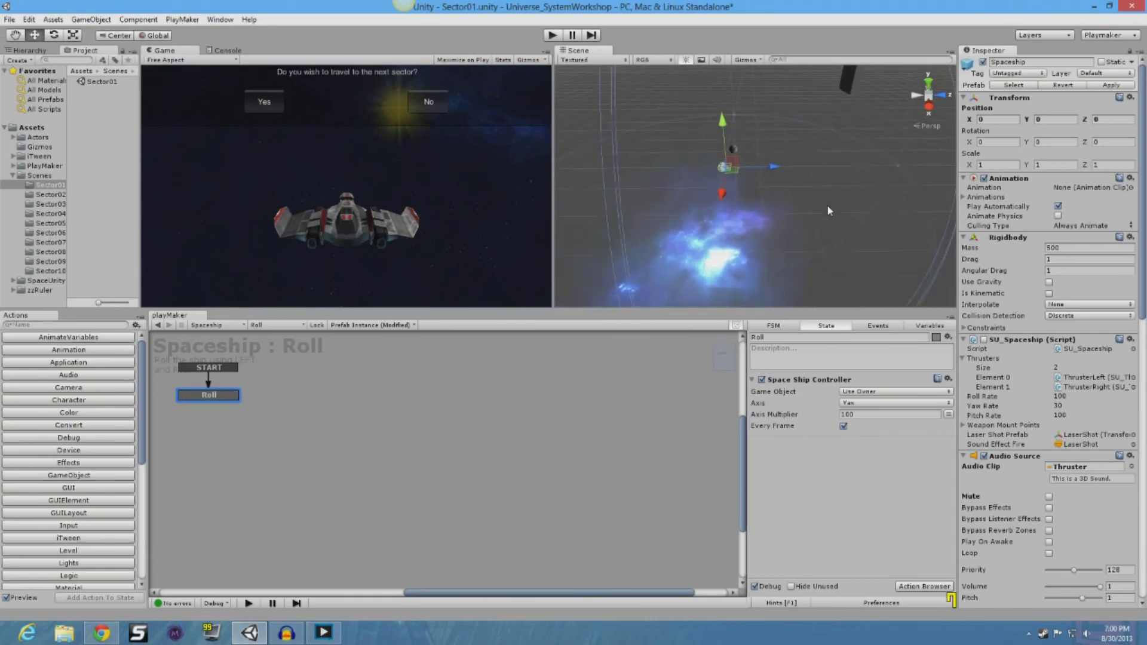
Step: Select the jump-gate cube, drag it down along Y away from the ship, then reselect the spaceship
click(842, 92)
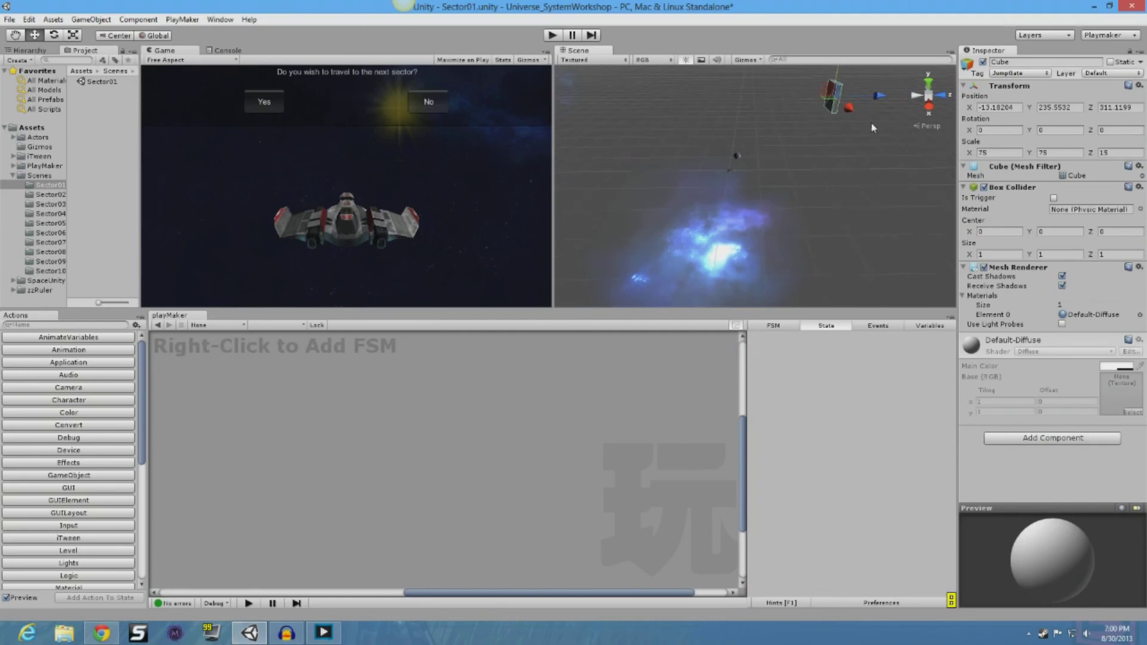
drag(823, 81, 825, 142)
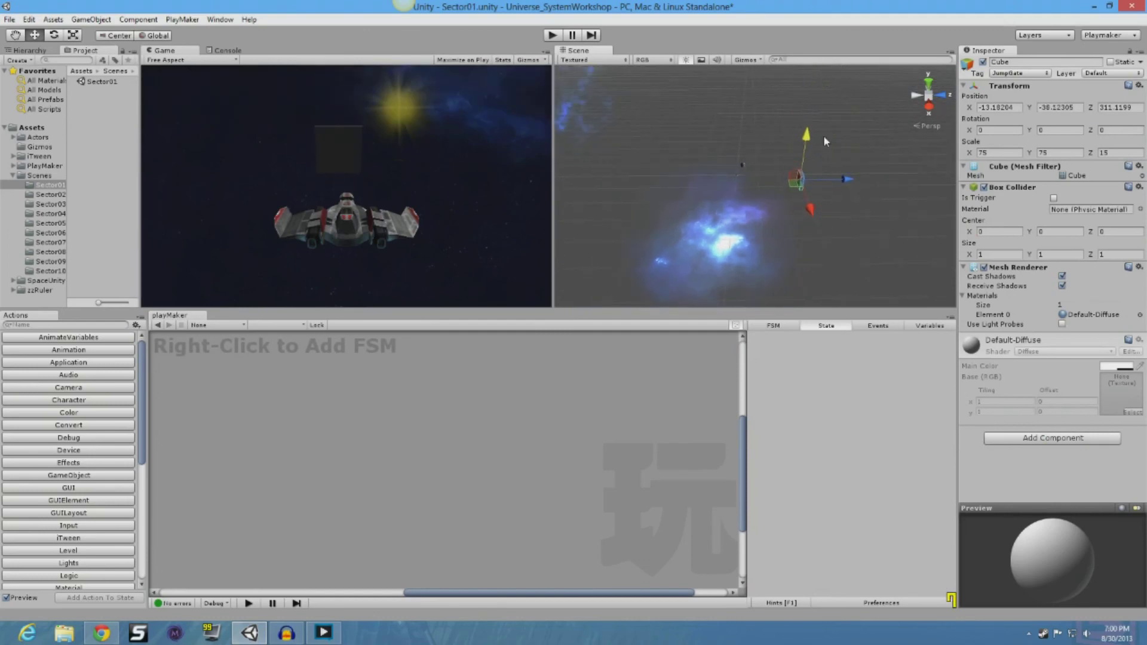
scroll(717, 182, up, 3)
scroll(717, 183, up, 3)
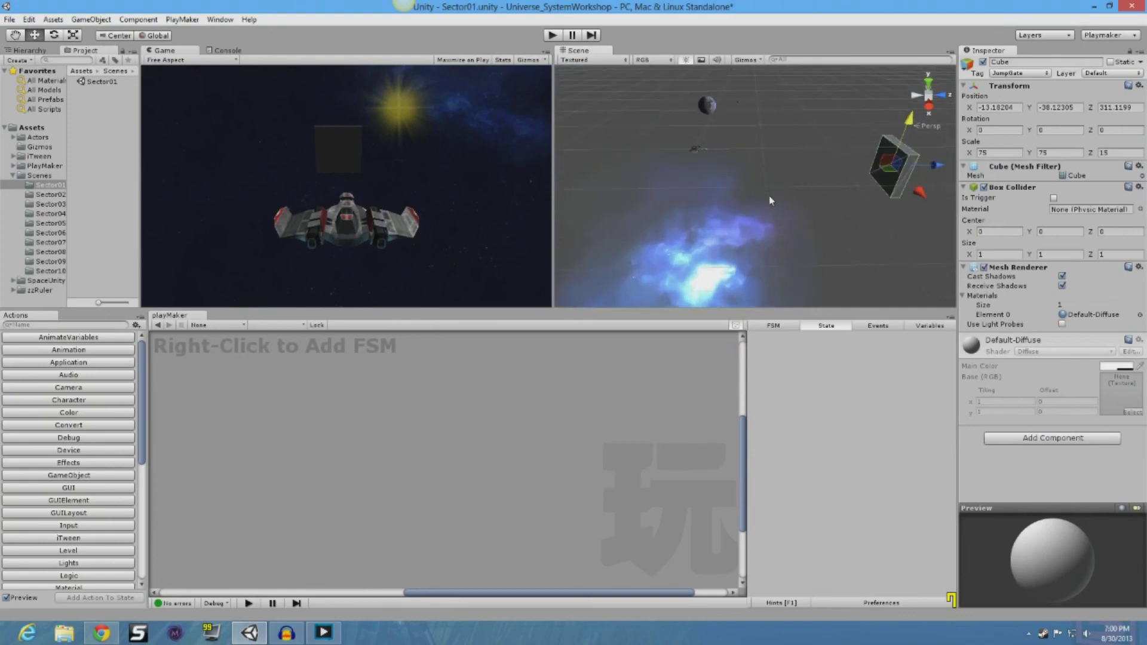
scroll(717, 183, up, 2)
middle_drag(721, 178, 711, 179)
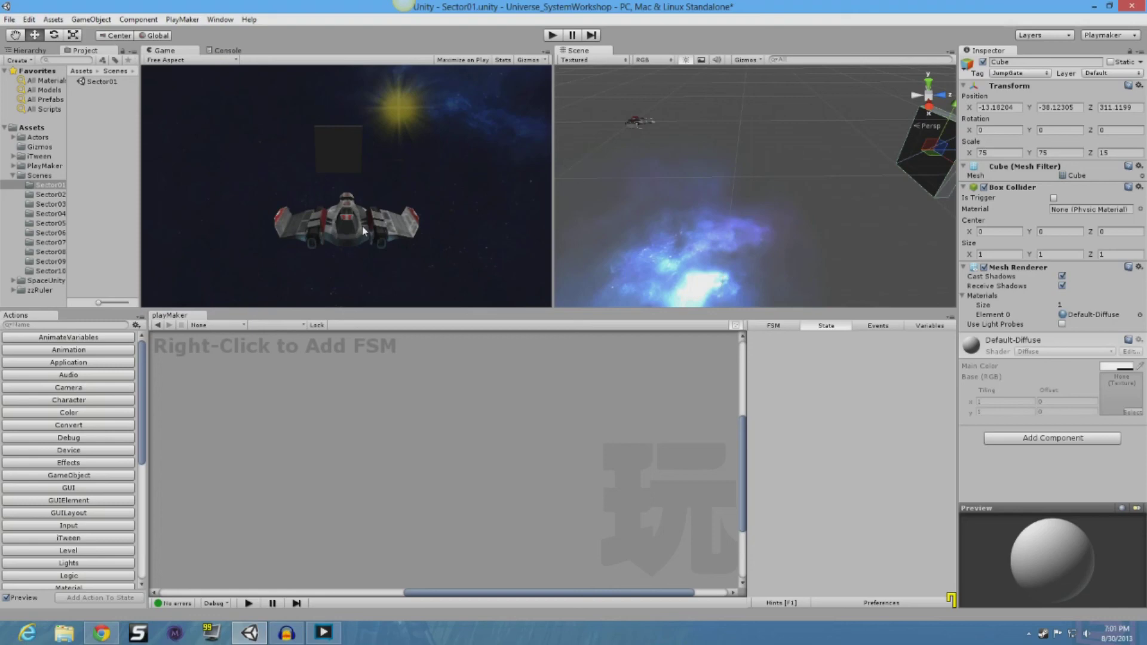
click(642, 121)
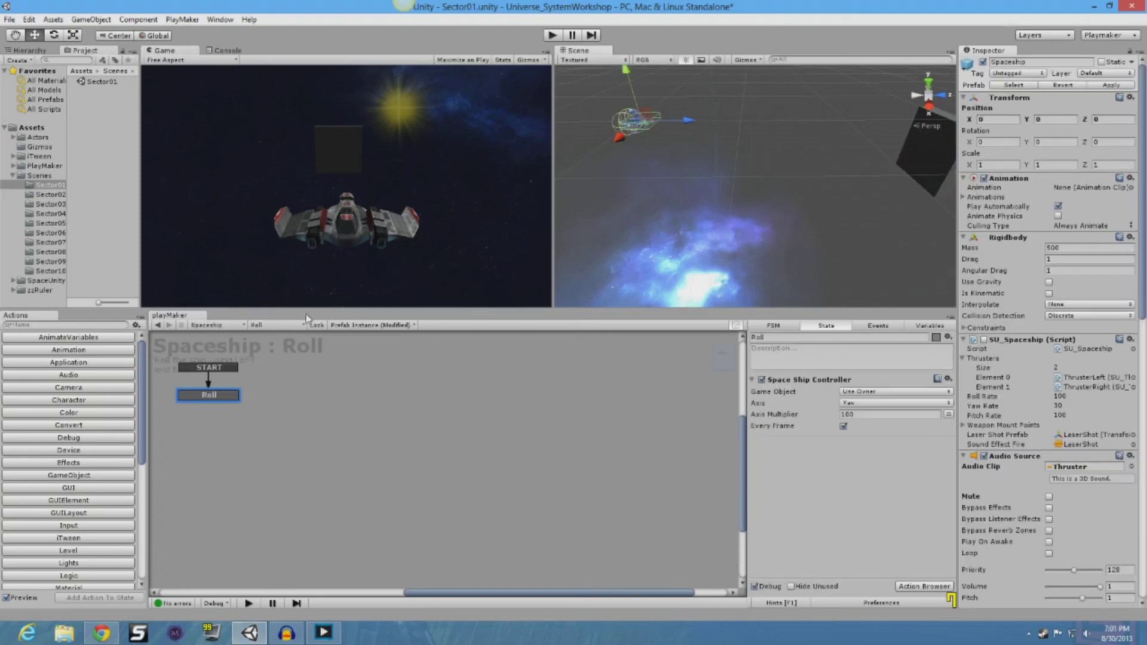
Step: Switch to the Jumpgate state machine and pan its graph to reveal the Load Level state
click(290, 325)
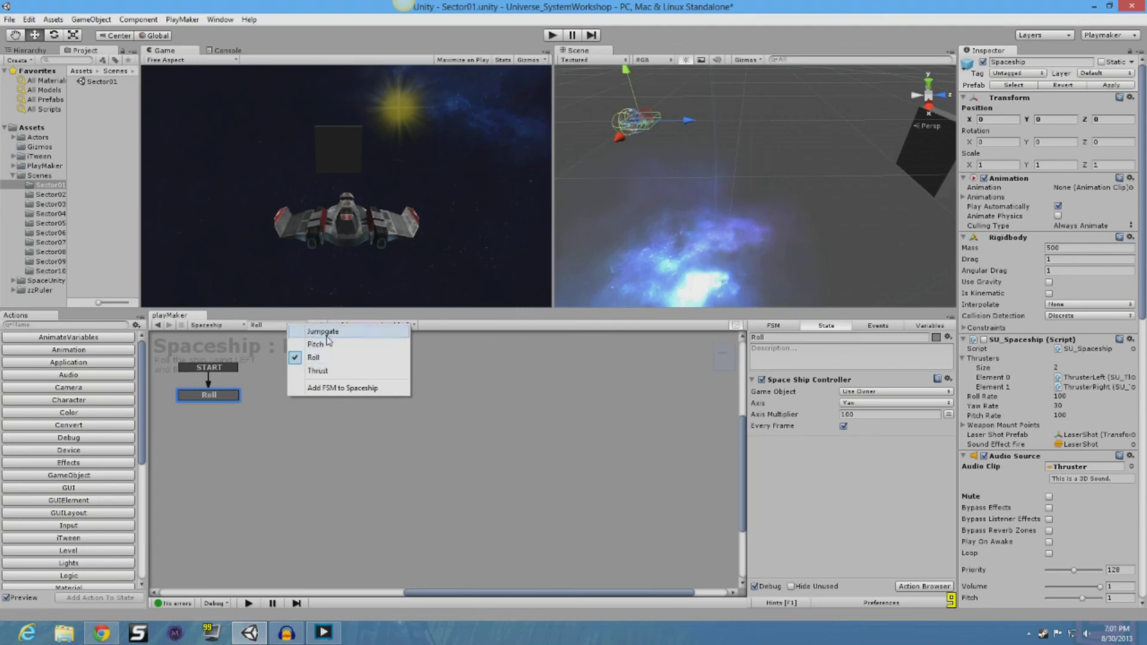
click(322, 331)
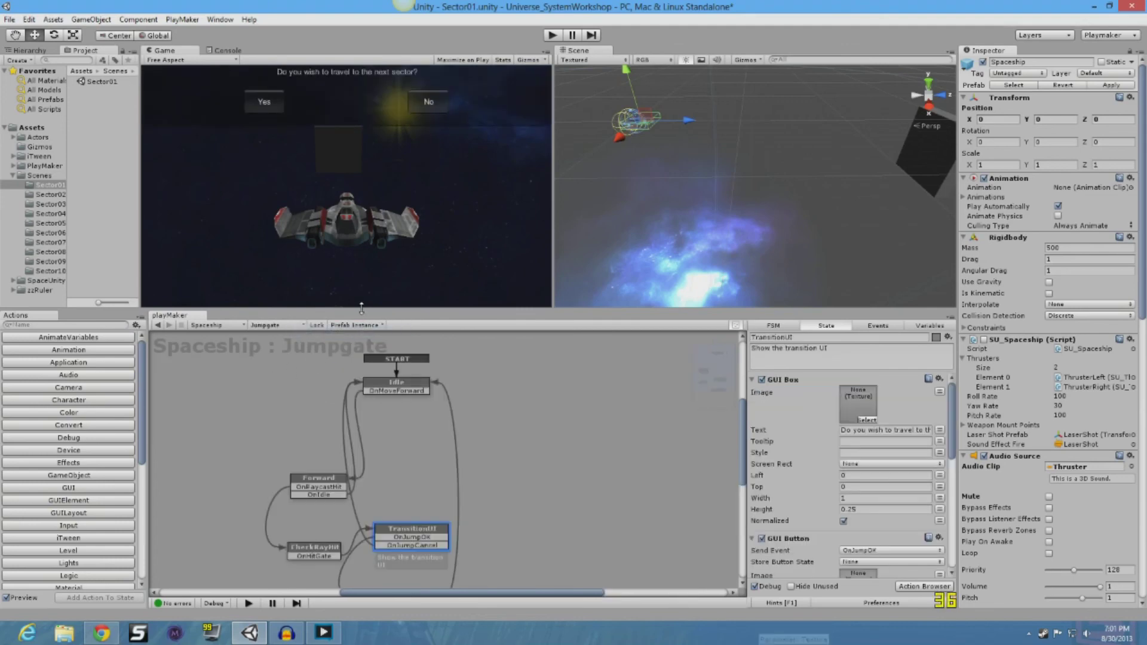
scroll(554, 446, down, 1)
middle_drag(554, 446, 561, 404)
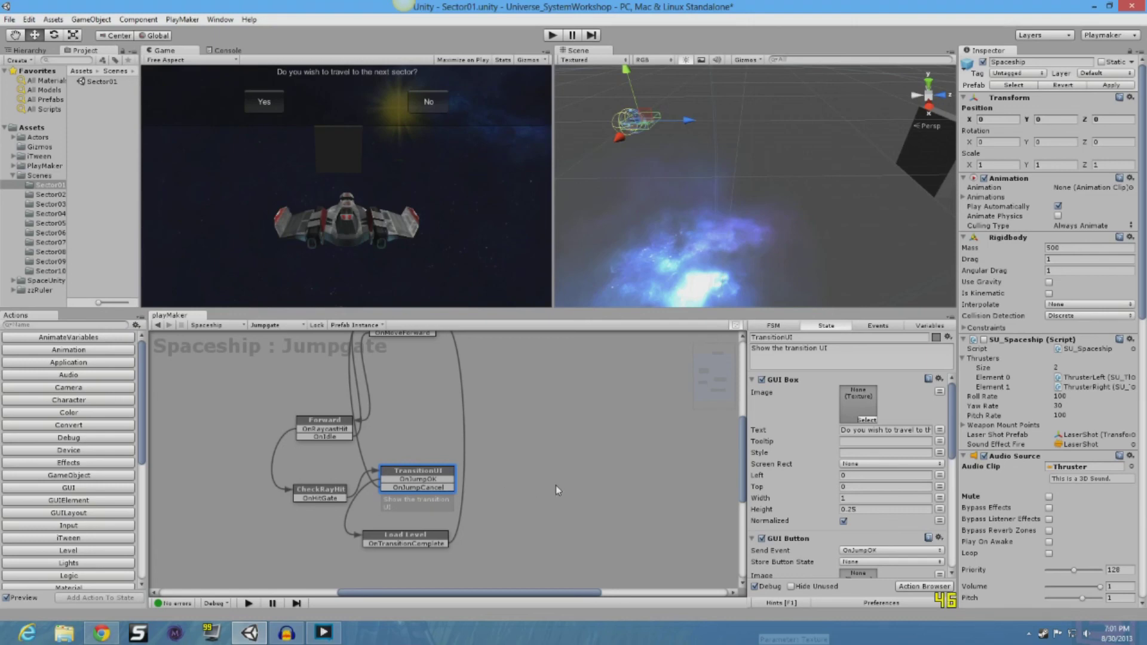
middle_drag(556, 485, 573, 476)
Step: Select the jump-gate cube, raise it back up toward the ship, and reselect the spaceship
click(920, 148)
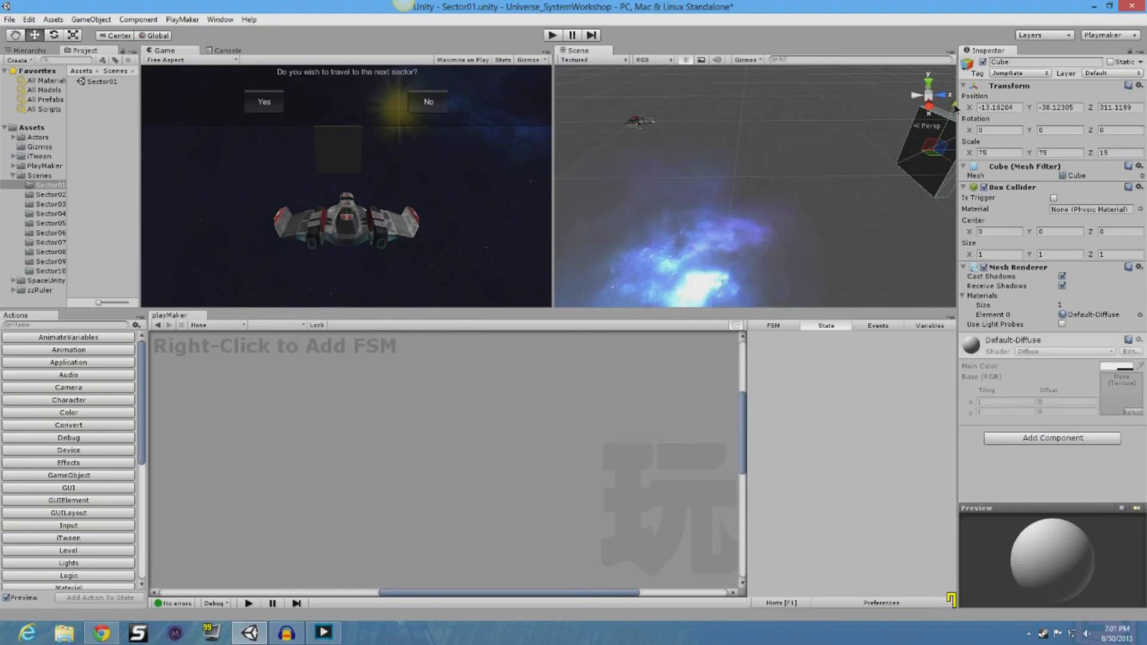
drag(940, 148, 962, 85)
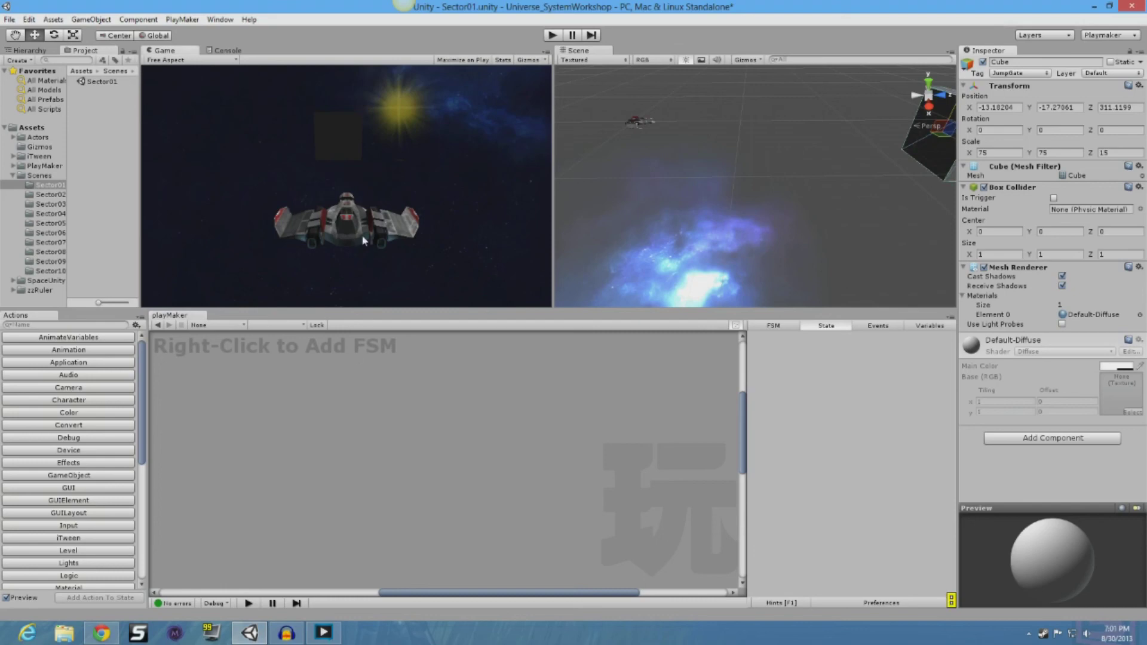
click(632, 126)
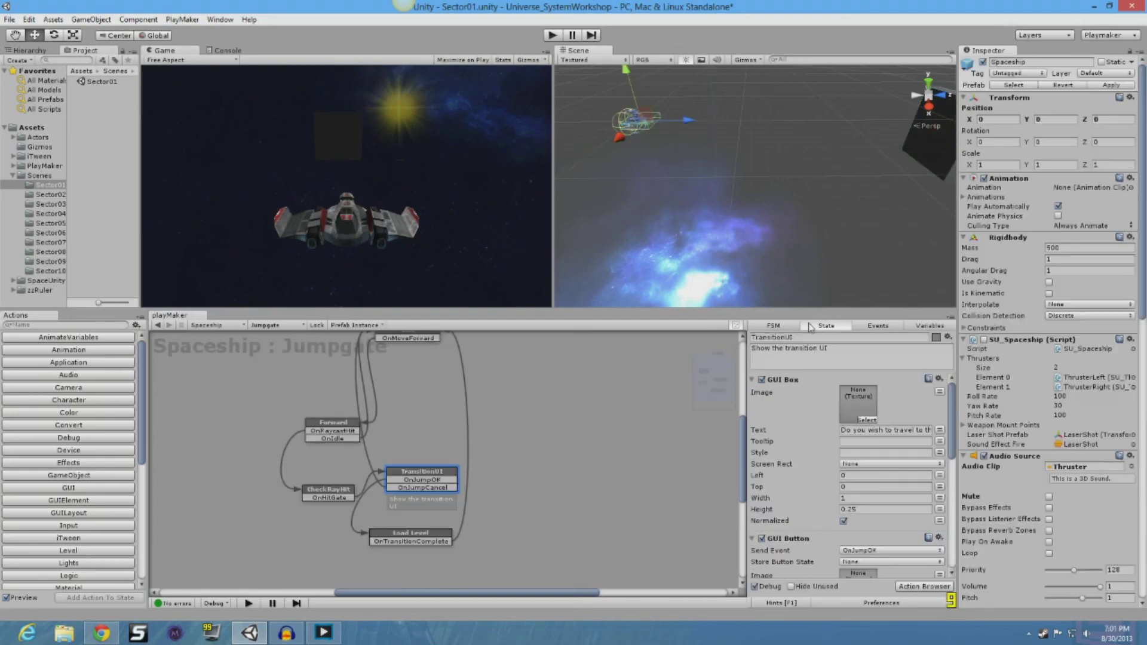
Step: Clear the state selection and frame the graph from START and Idle onward
click(587, 395)
drag(599, 312, 602, 308)
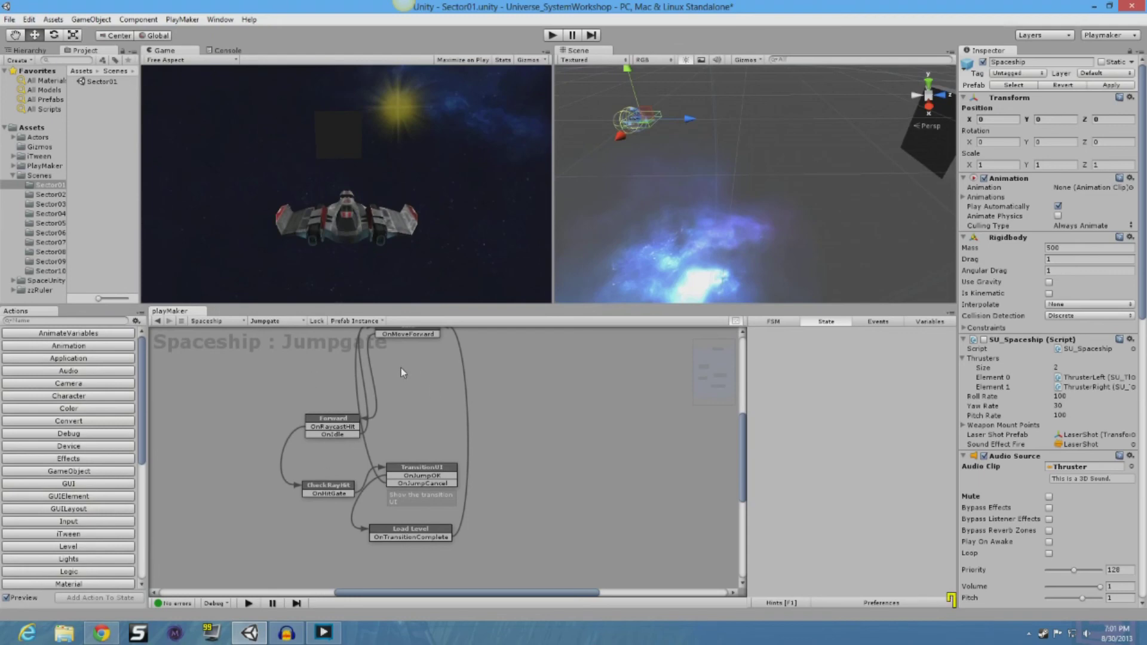
mouse_move(563, 372)
middle_down()
mouse_move(574, 413)
mouse_move(568, 404)
middle_up()
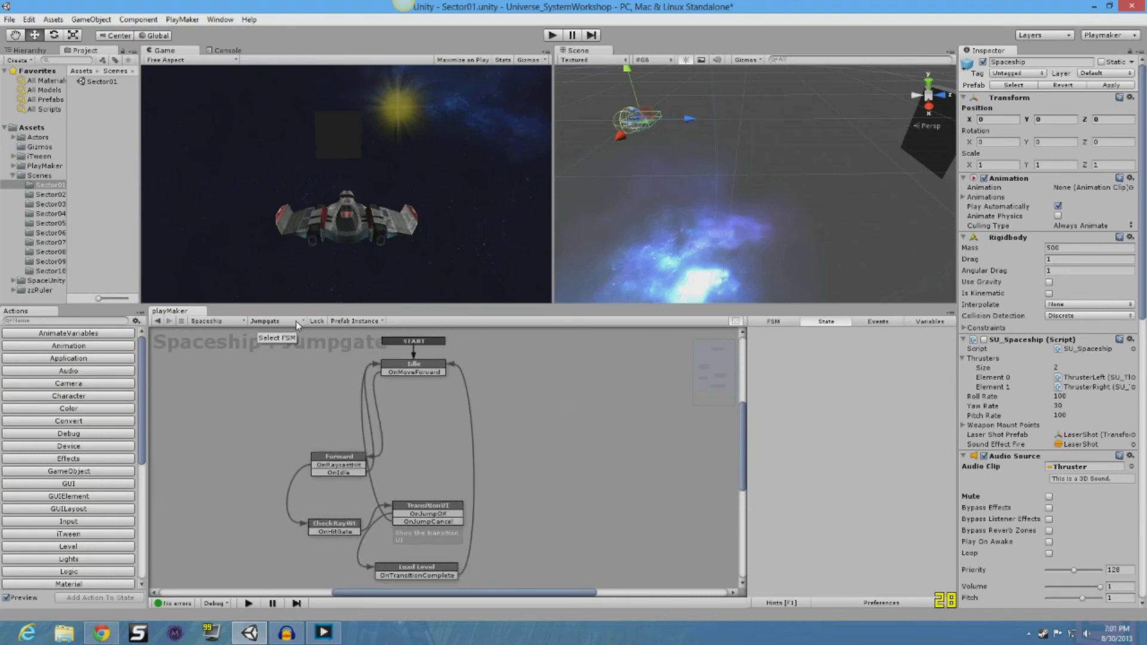
click(356, 459)
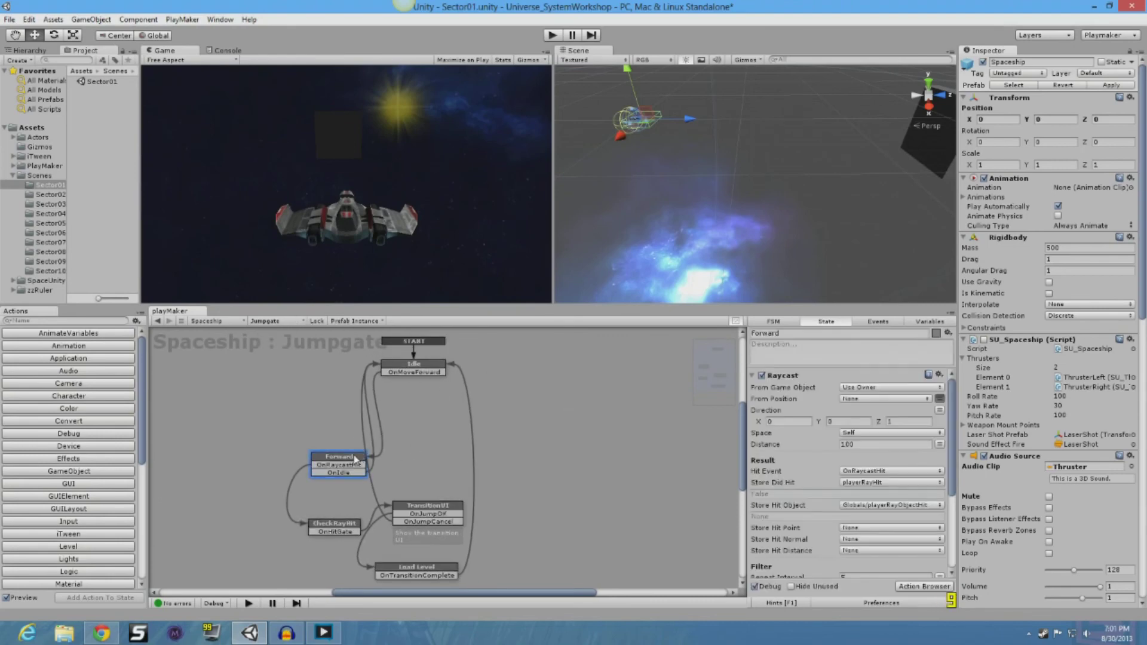
click(285, 324)
click(327, 371)
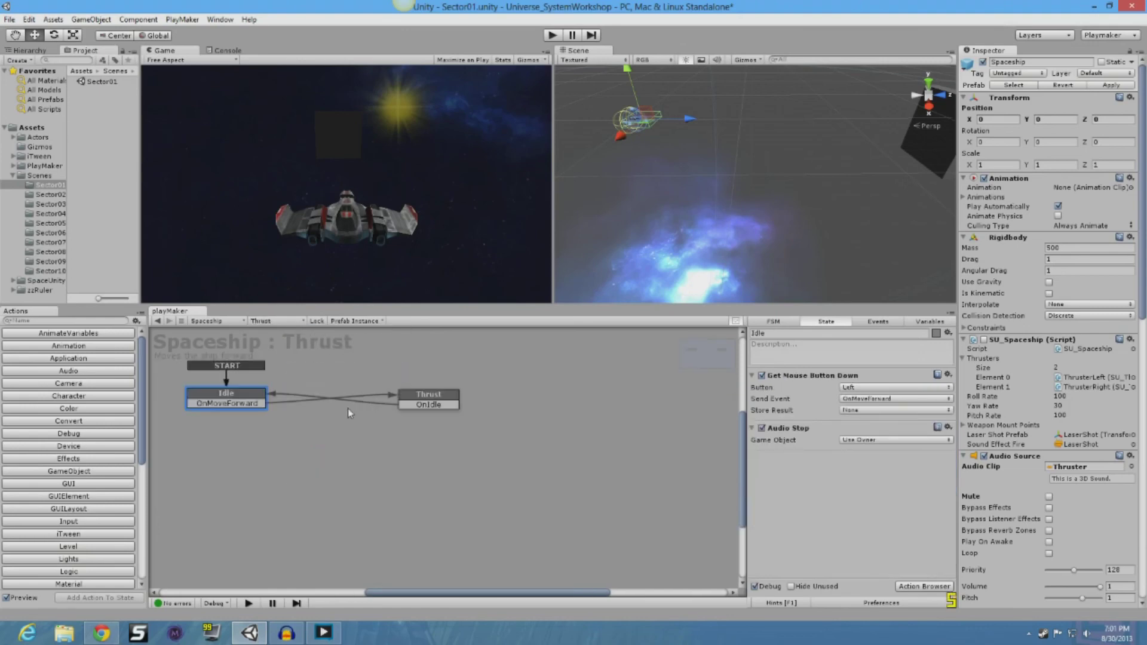
click(428, 398)
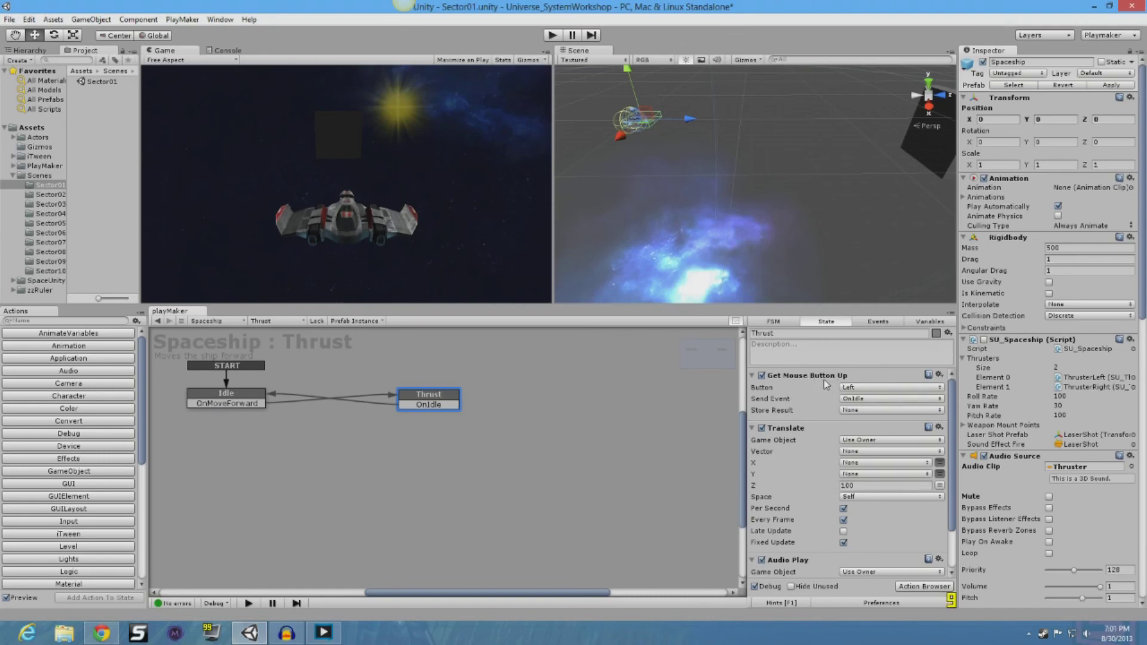
click(261, 396)
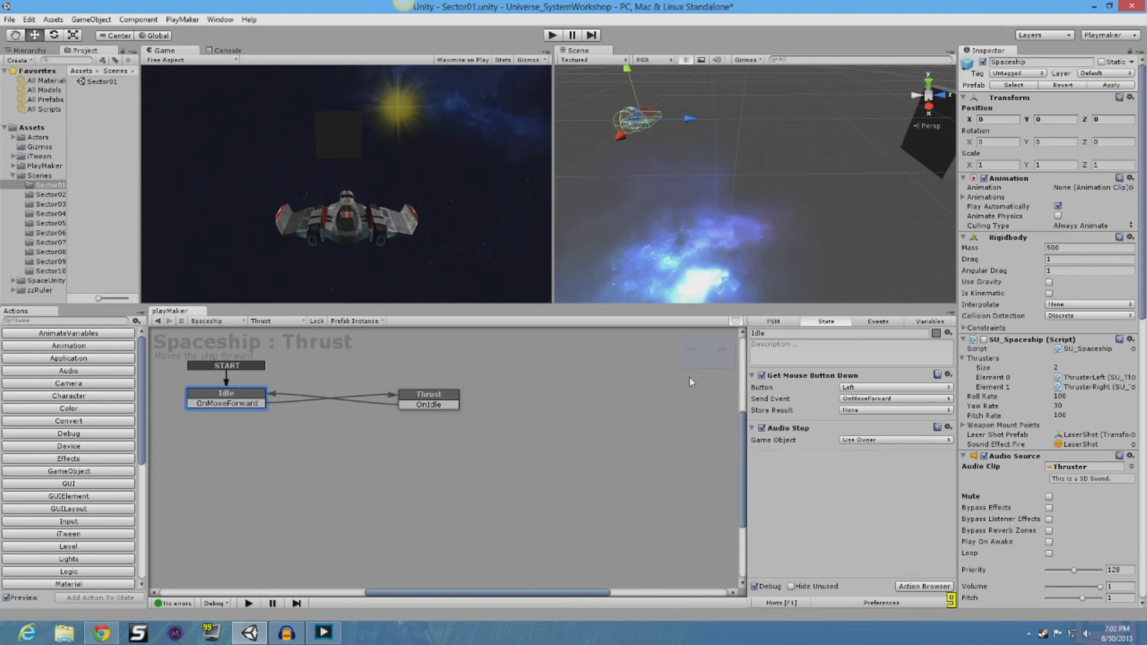
click(426, 400)
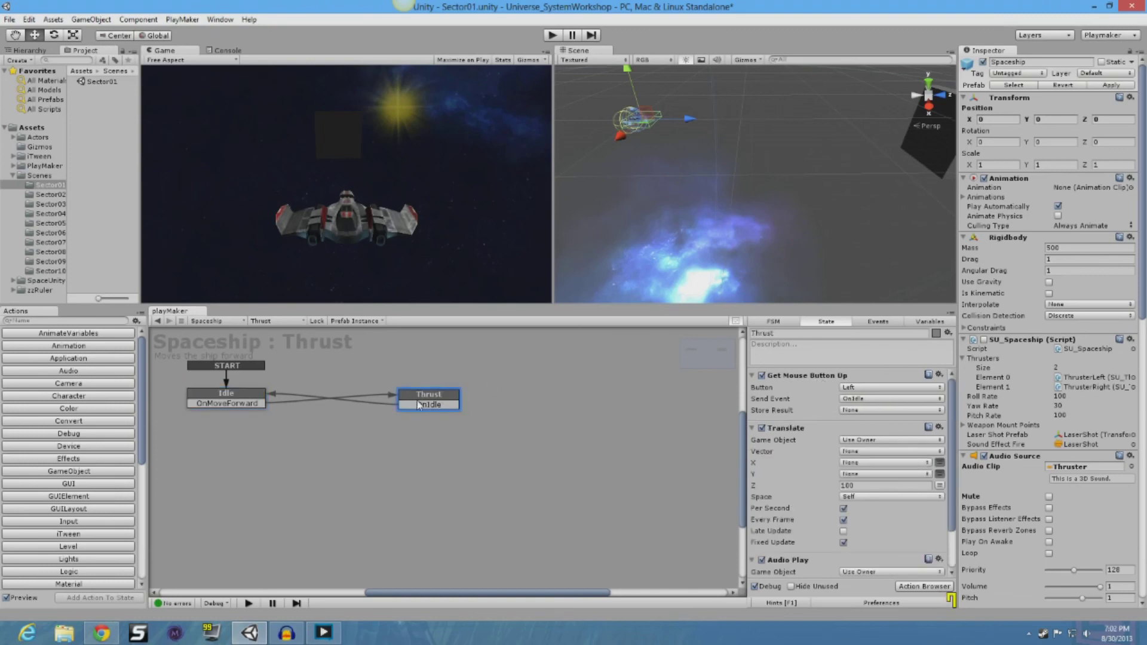
click(270, 321)
click(313, 336)
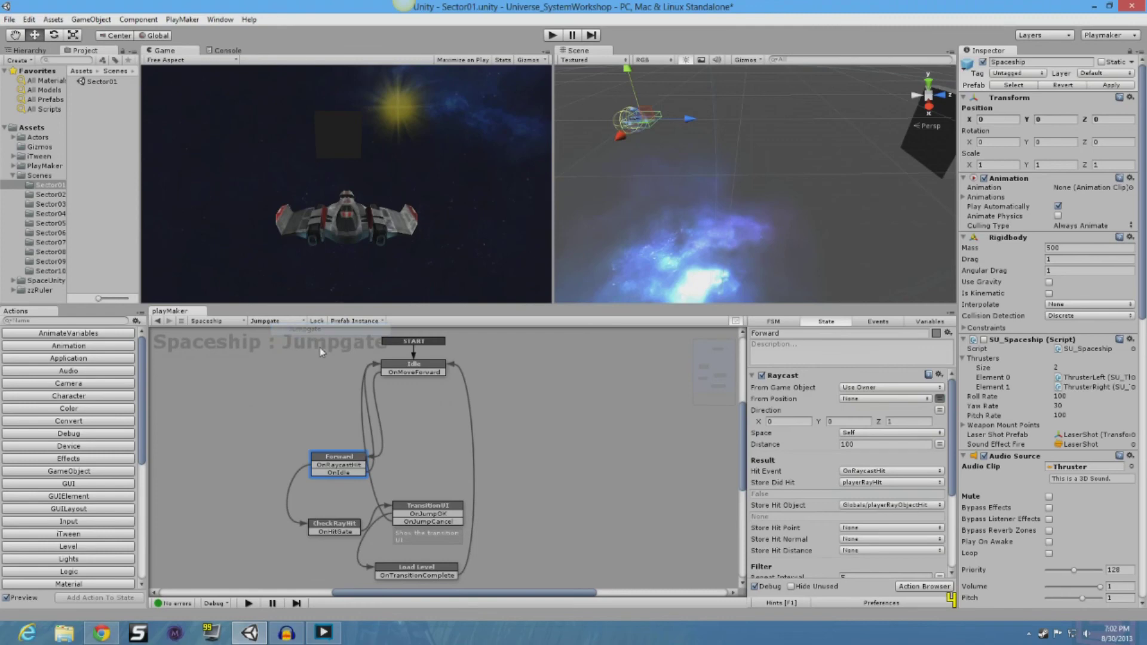
click(414, 368)
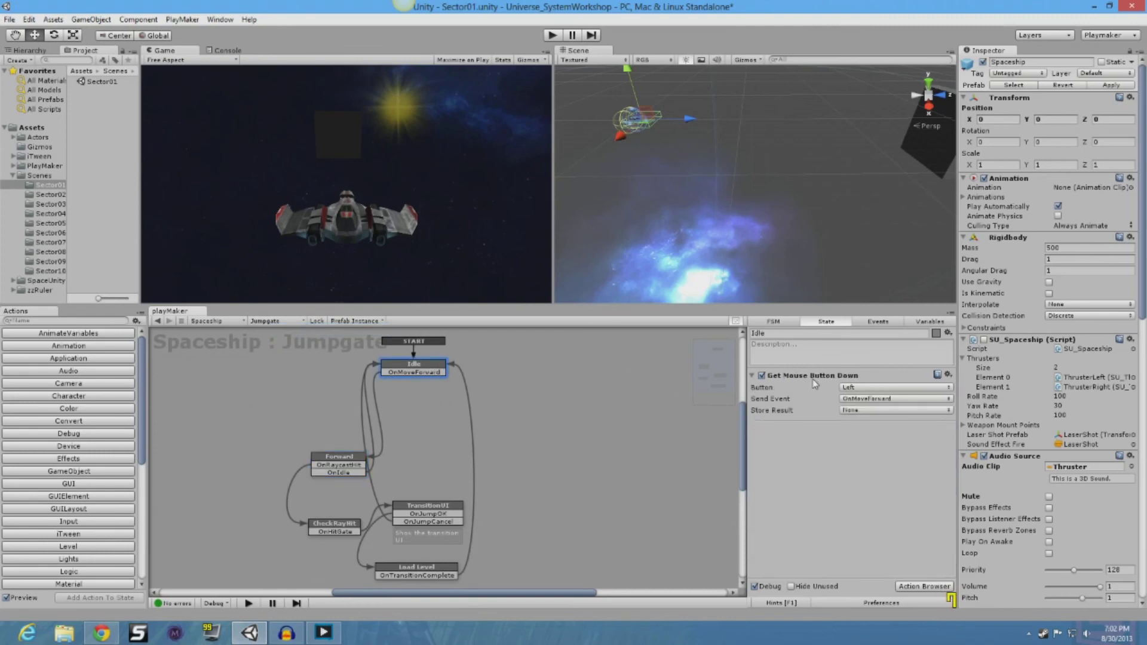
click(356, 464)
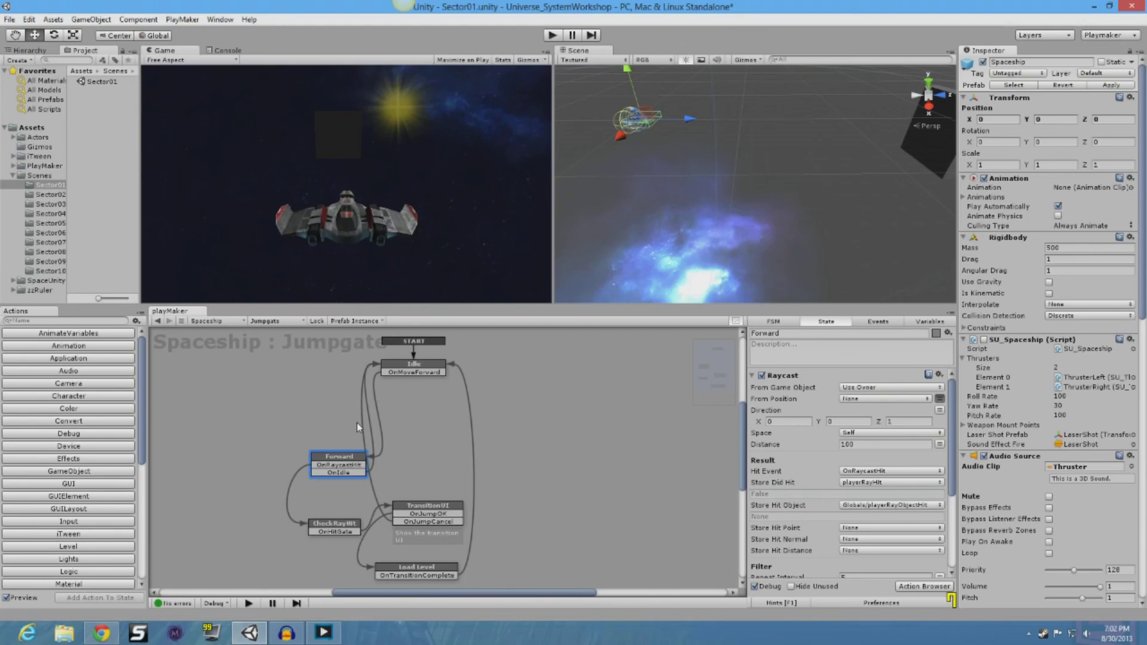
Step: Move the Forward state up and left, then inspect Load Level's Sector02 setting
drag(345, 461, 264, 400)
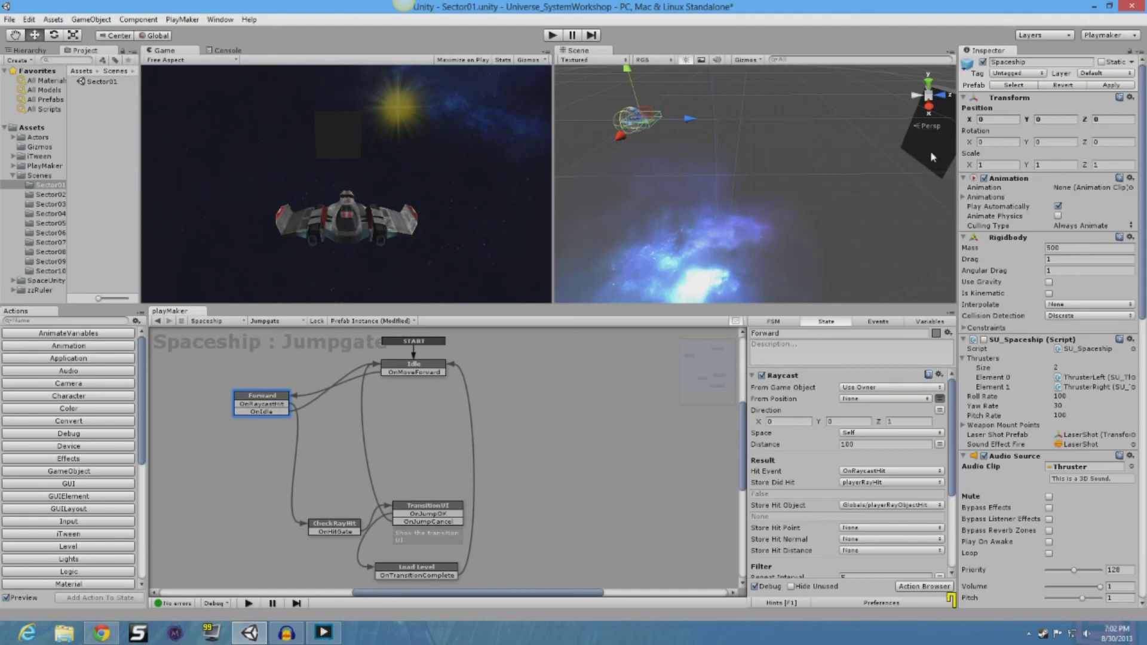
click(453, 570)
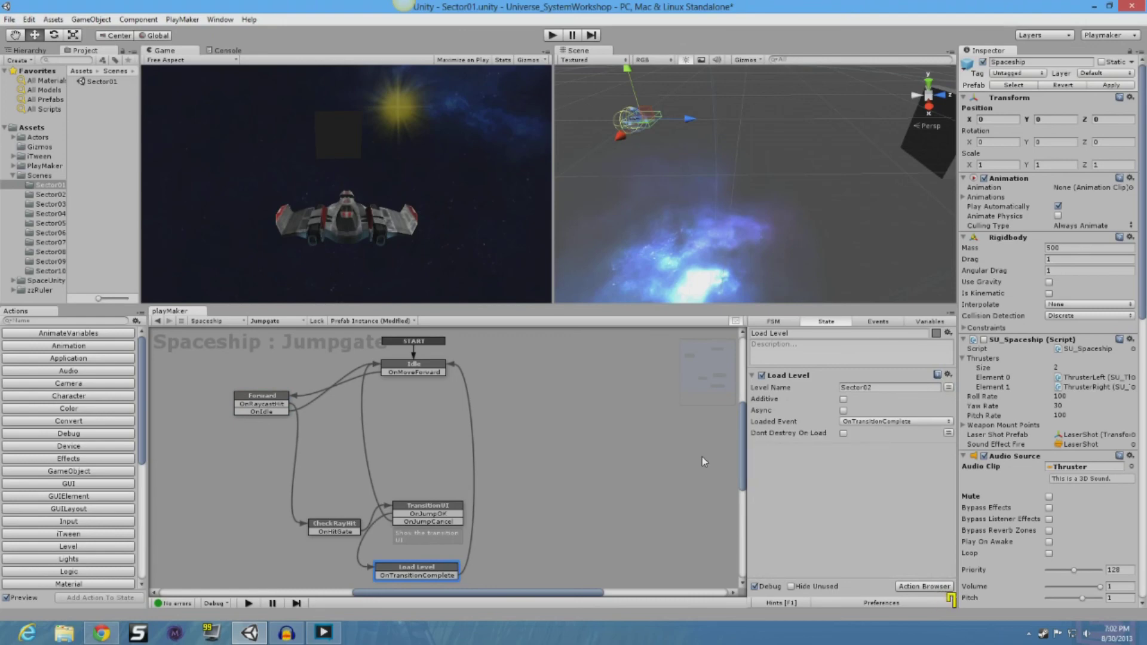
Step: Switch the editor to the spaceship's Thrust state machine
click(297, 321)
click(323, 368)
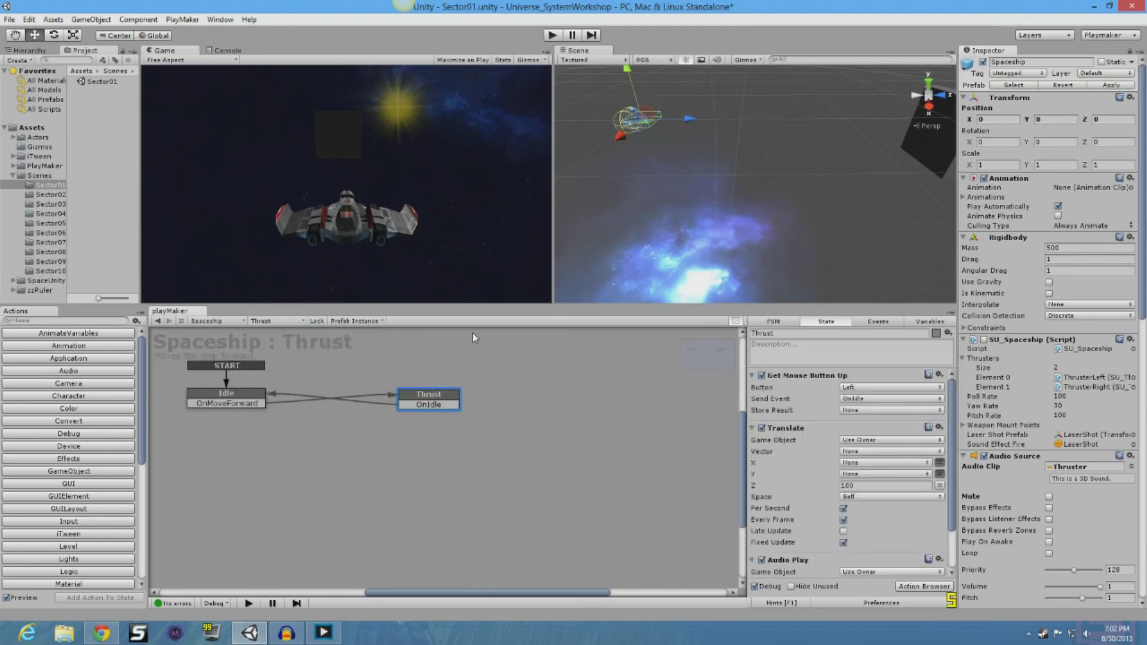